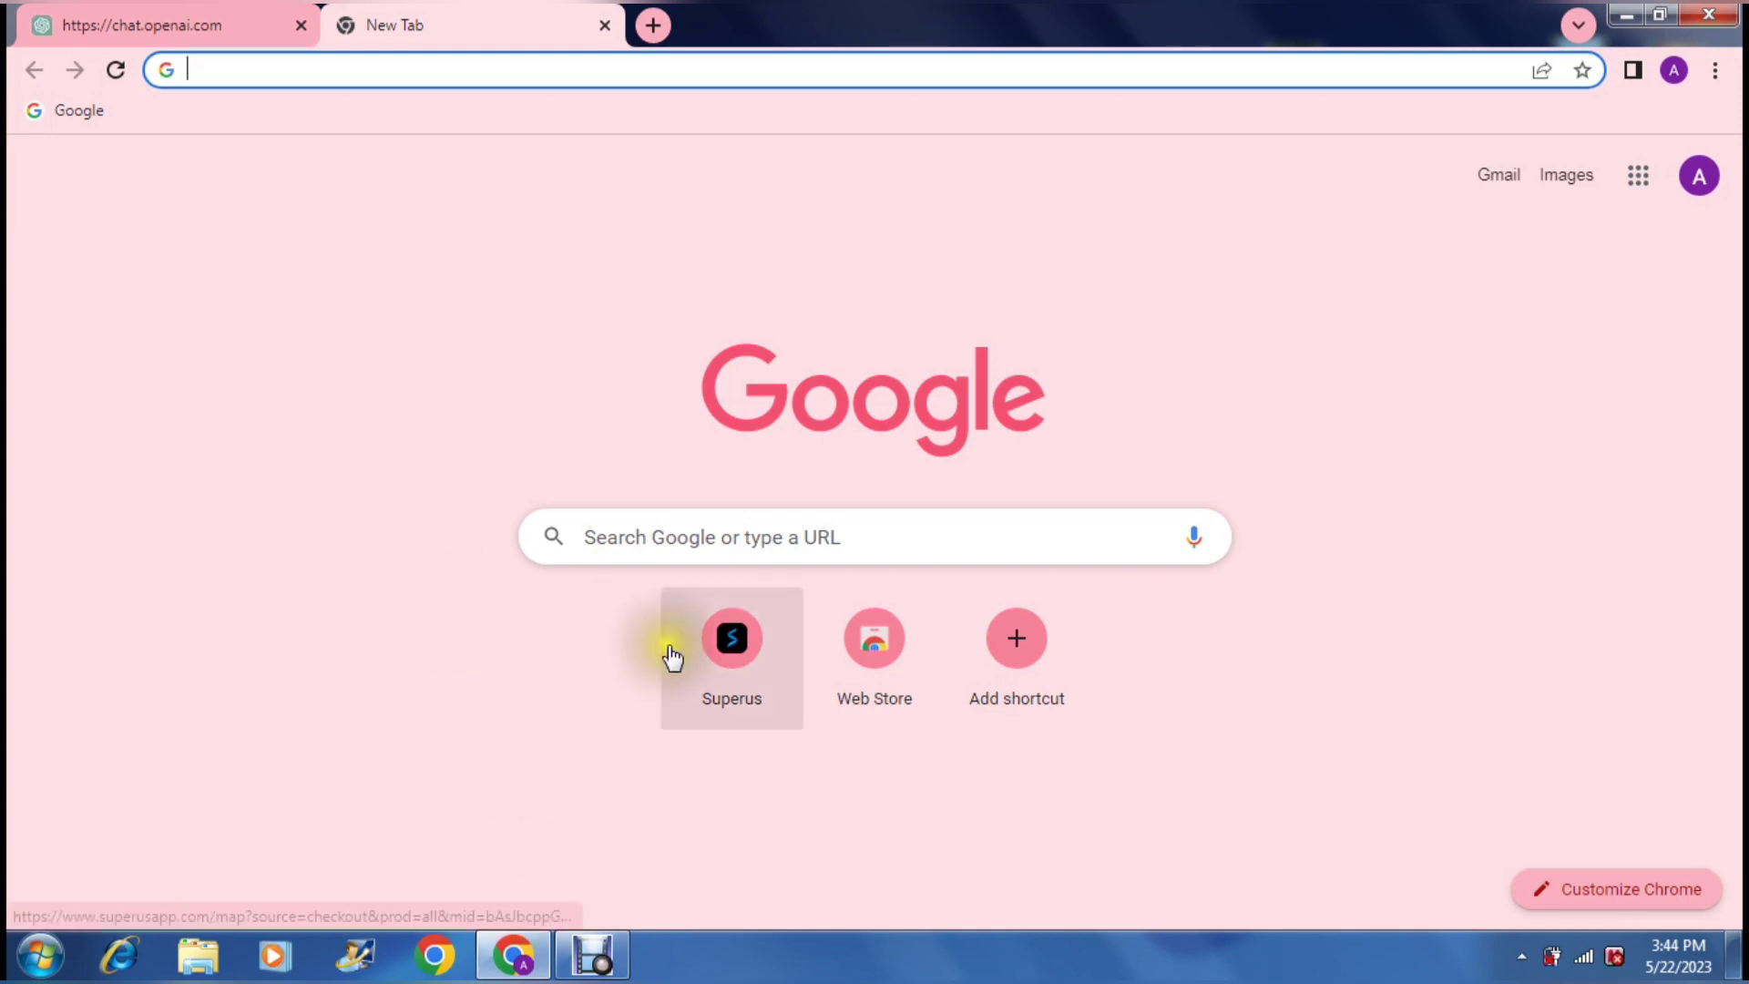
- Search Google for 'superus' and open the result 'Superus: AI Copilot for Interactive Idea Mapping'
click(337, 72)
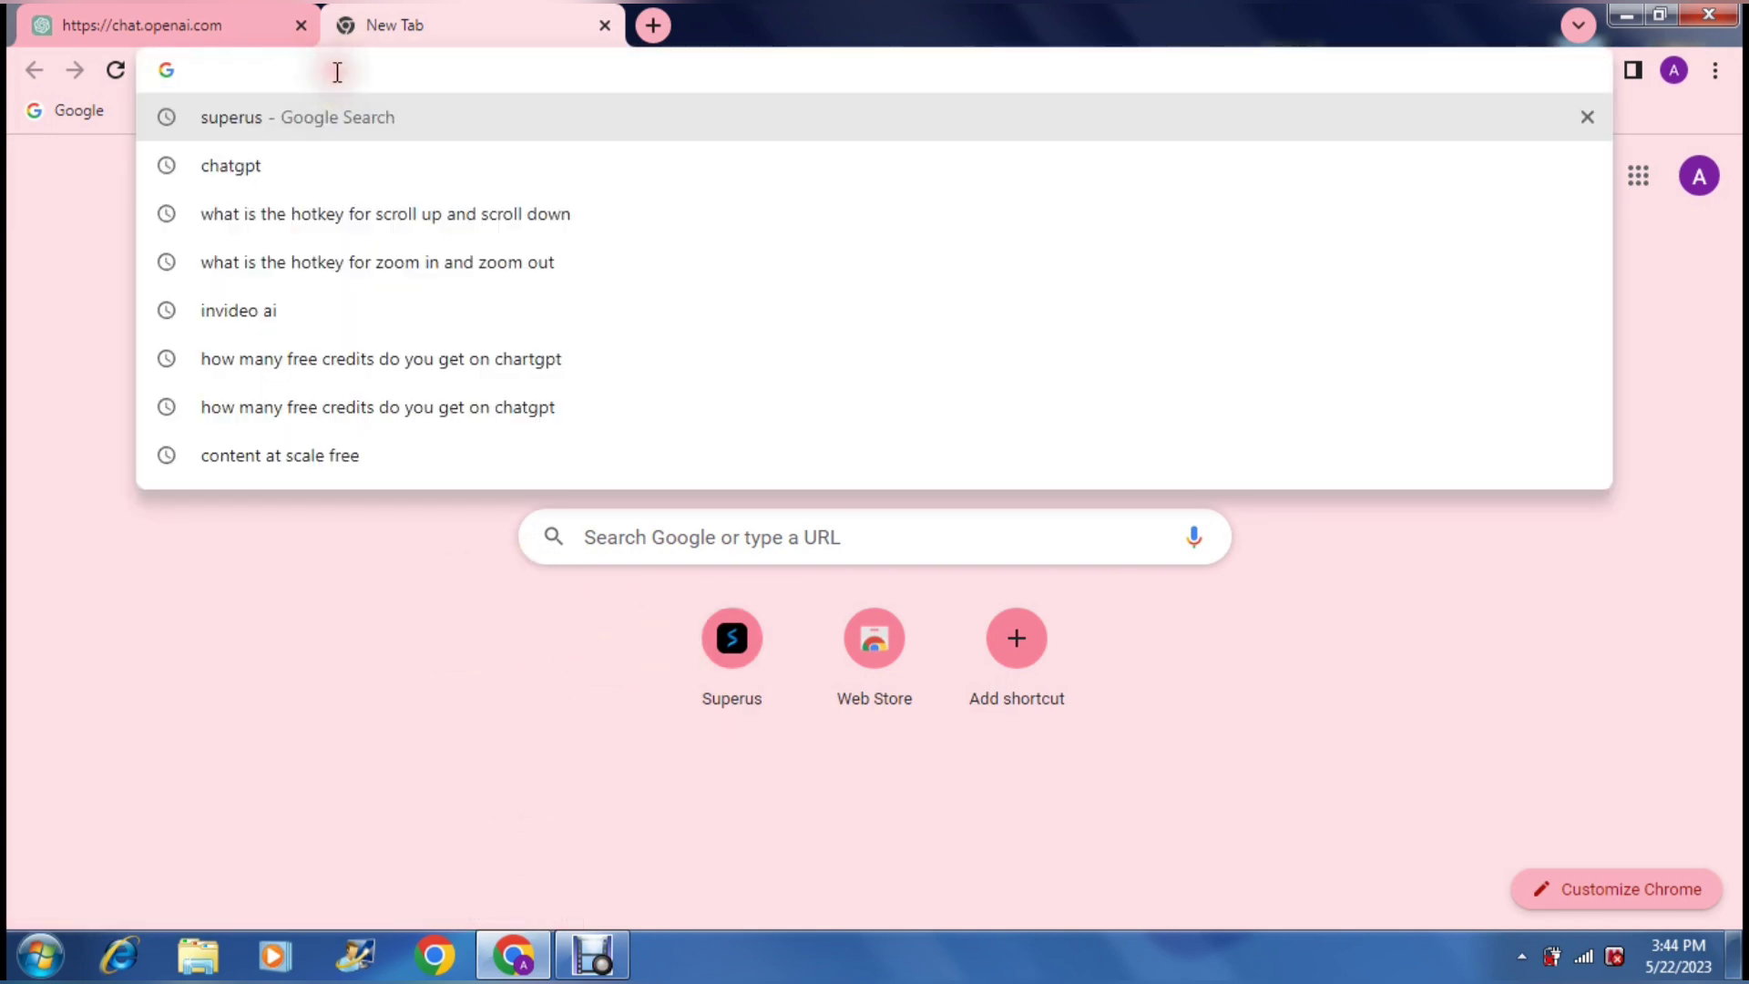
text(superus)
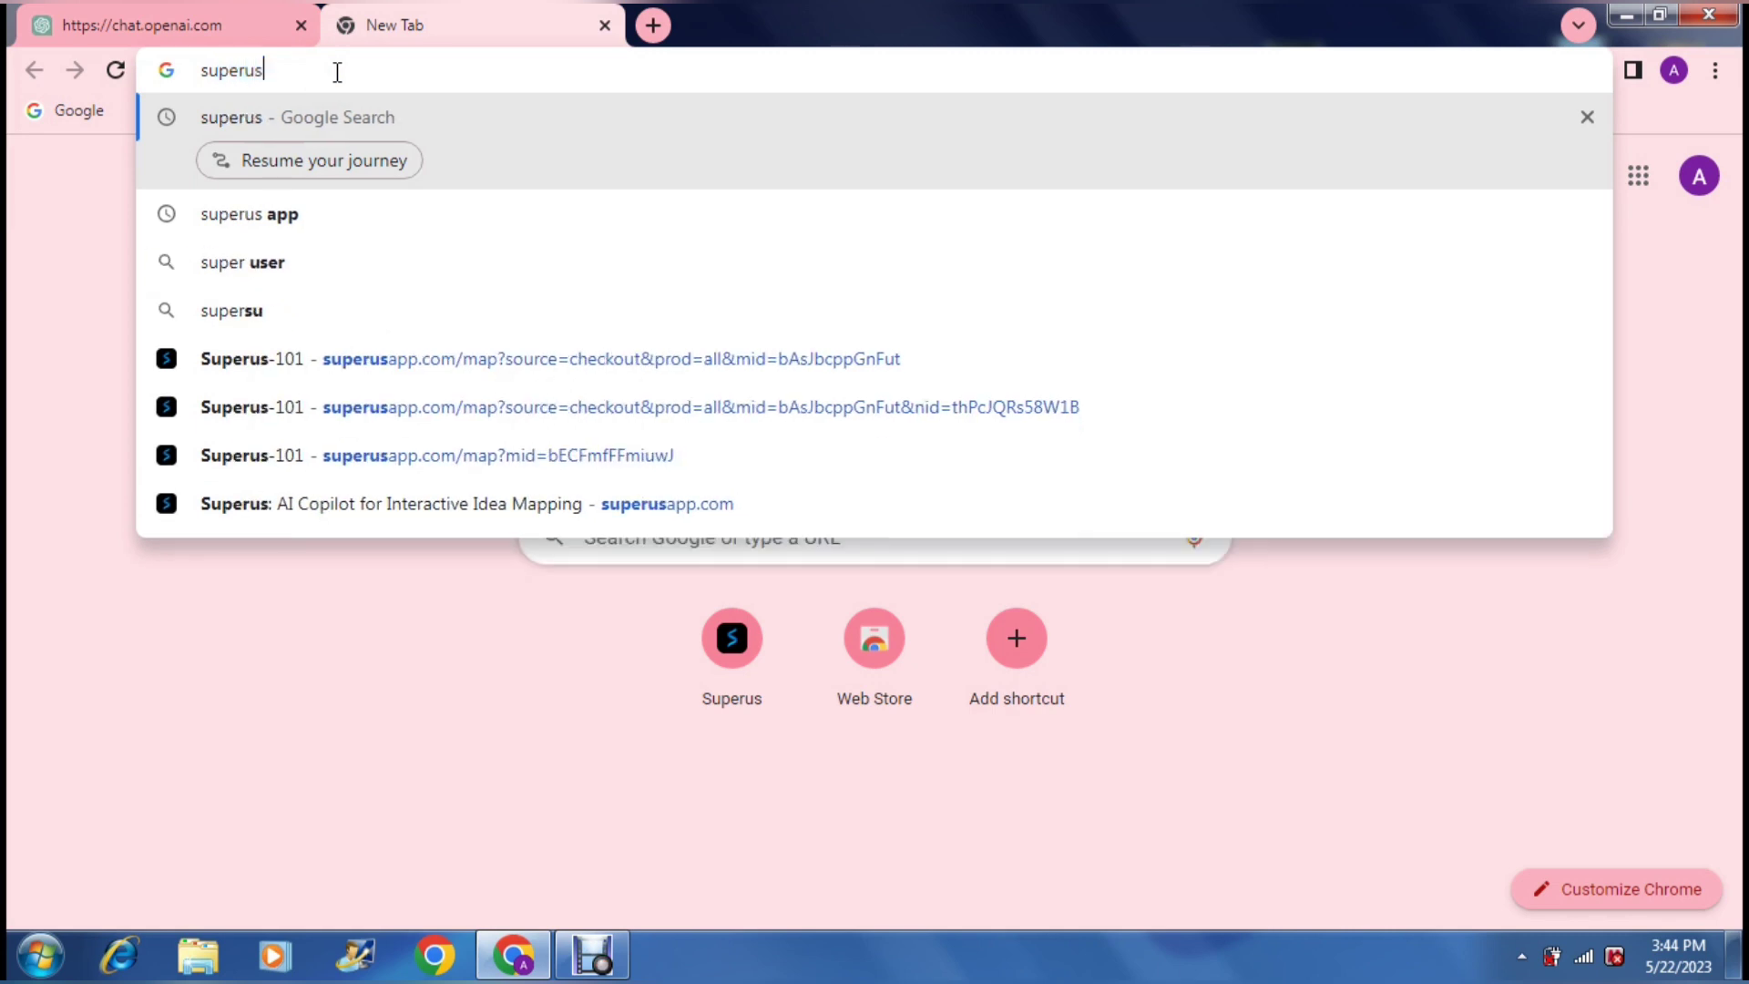
key(Return)
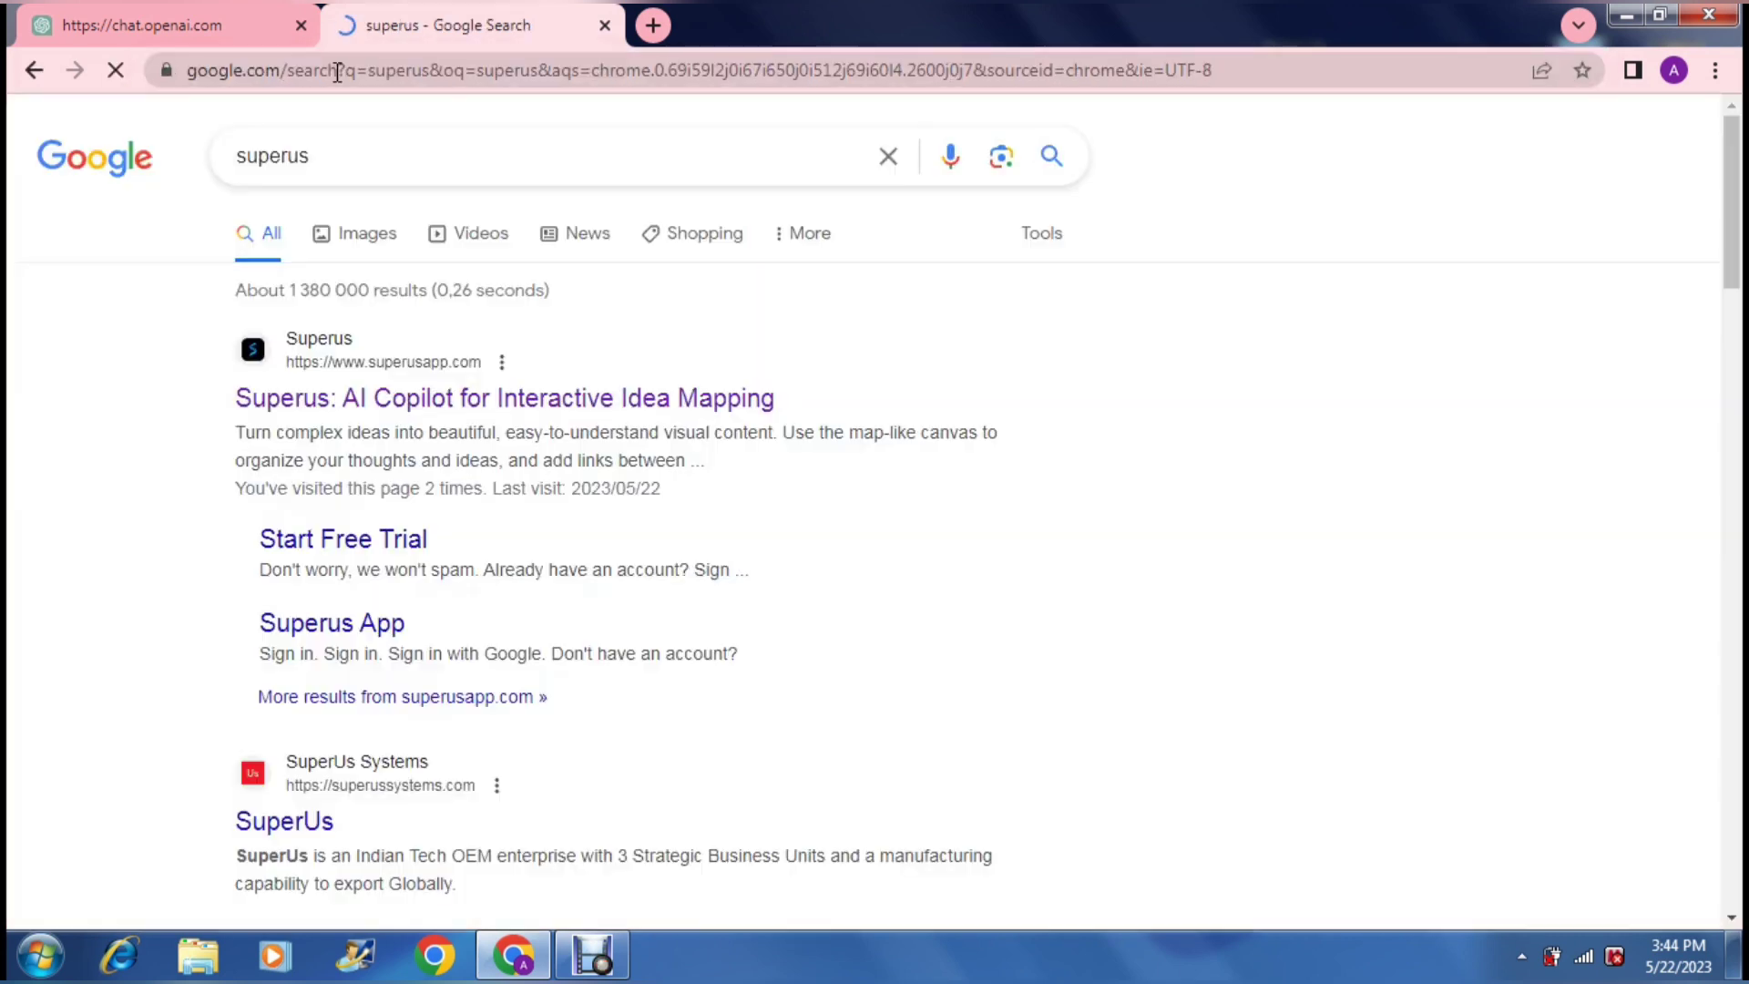
click(313, 393)
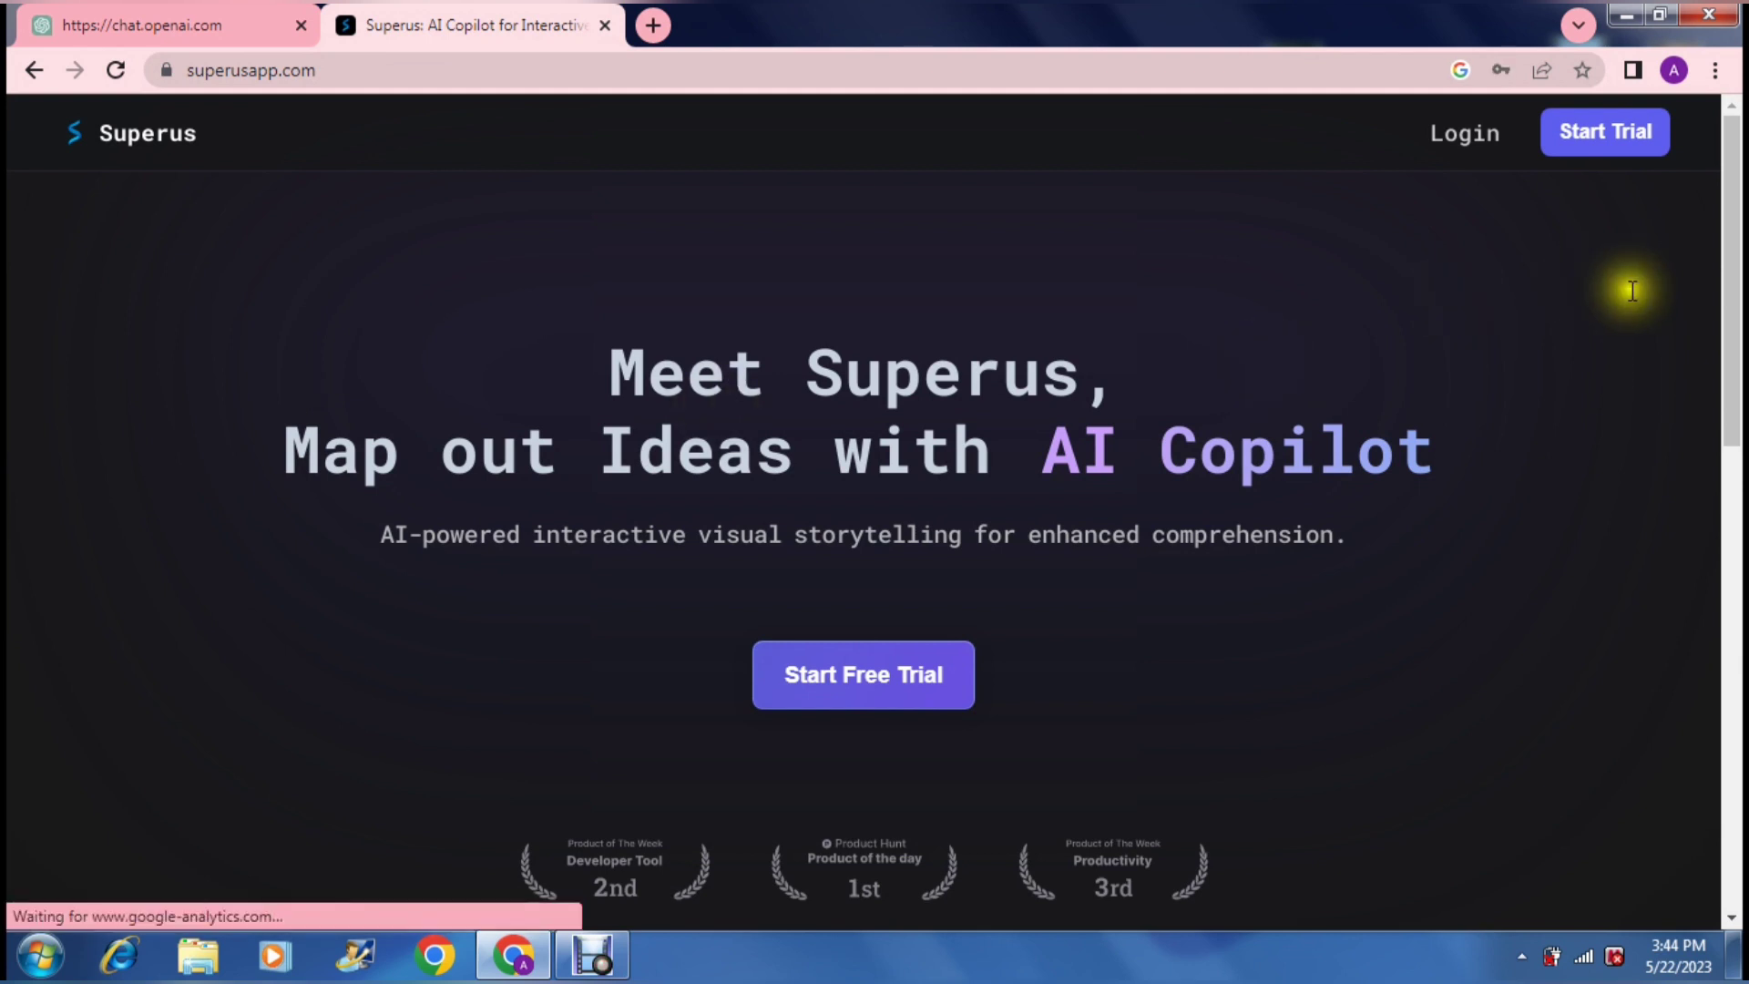
- Scroll down the homepage to view the SpaceX demo mind map, then return to the top
click(1730, 307)
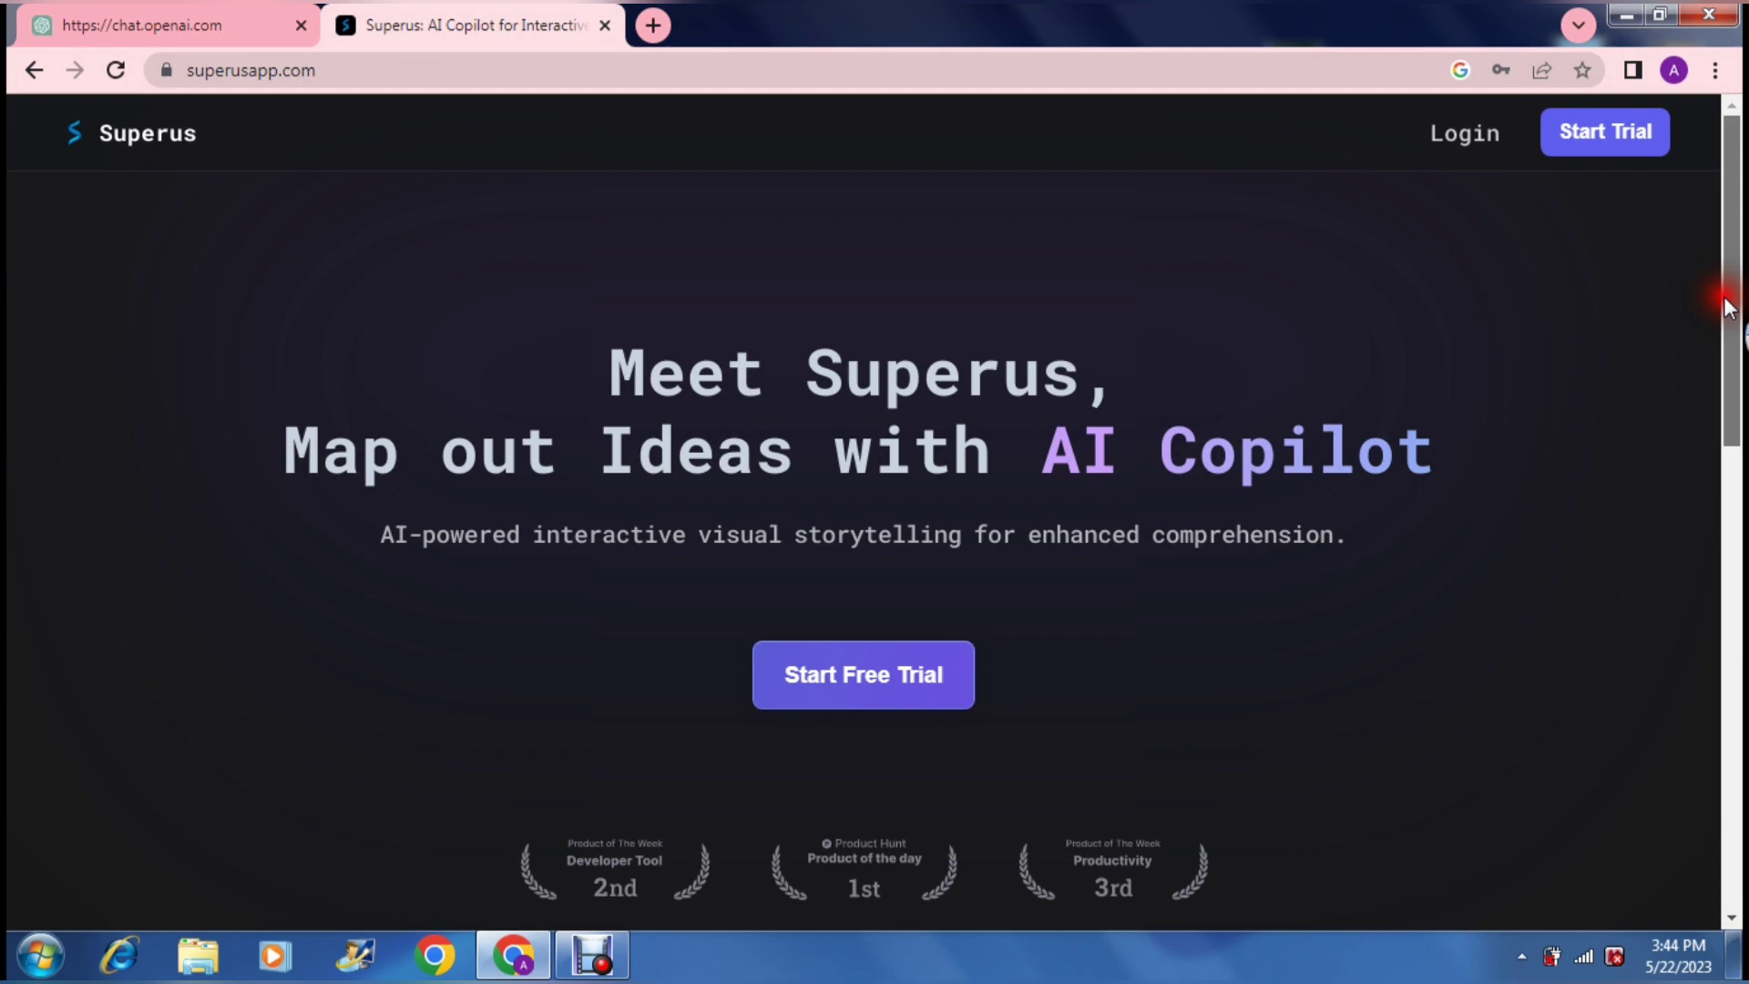
drag(1729, 307, 1739, 635)
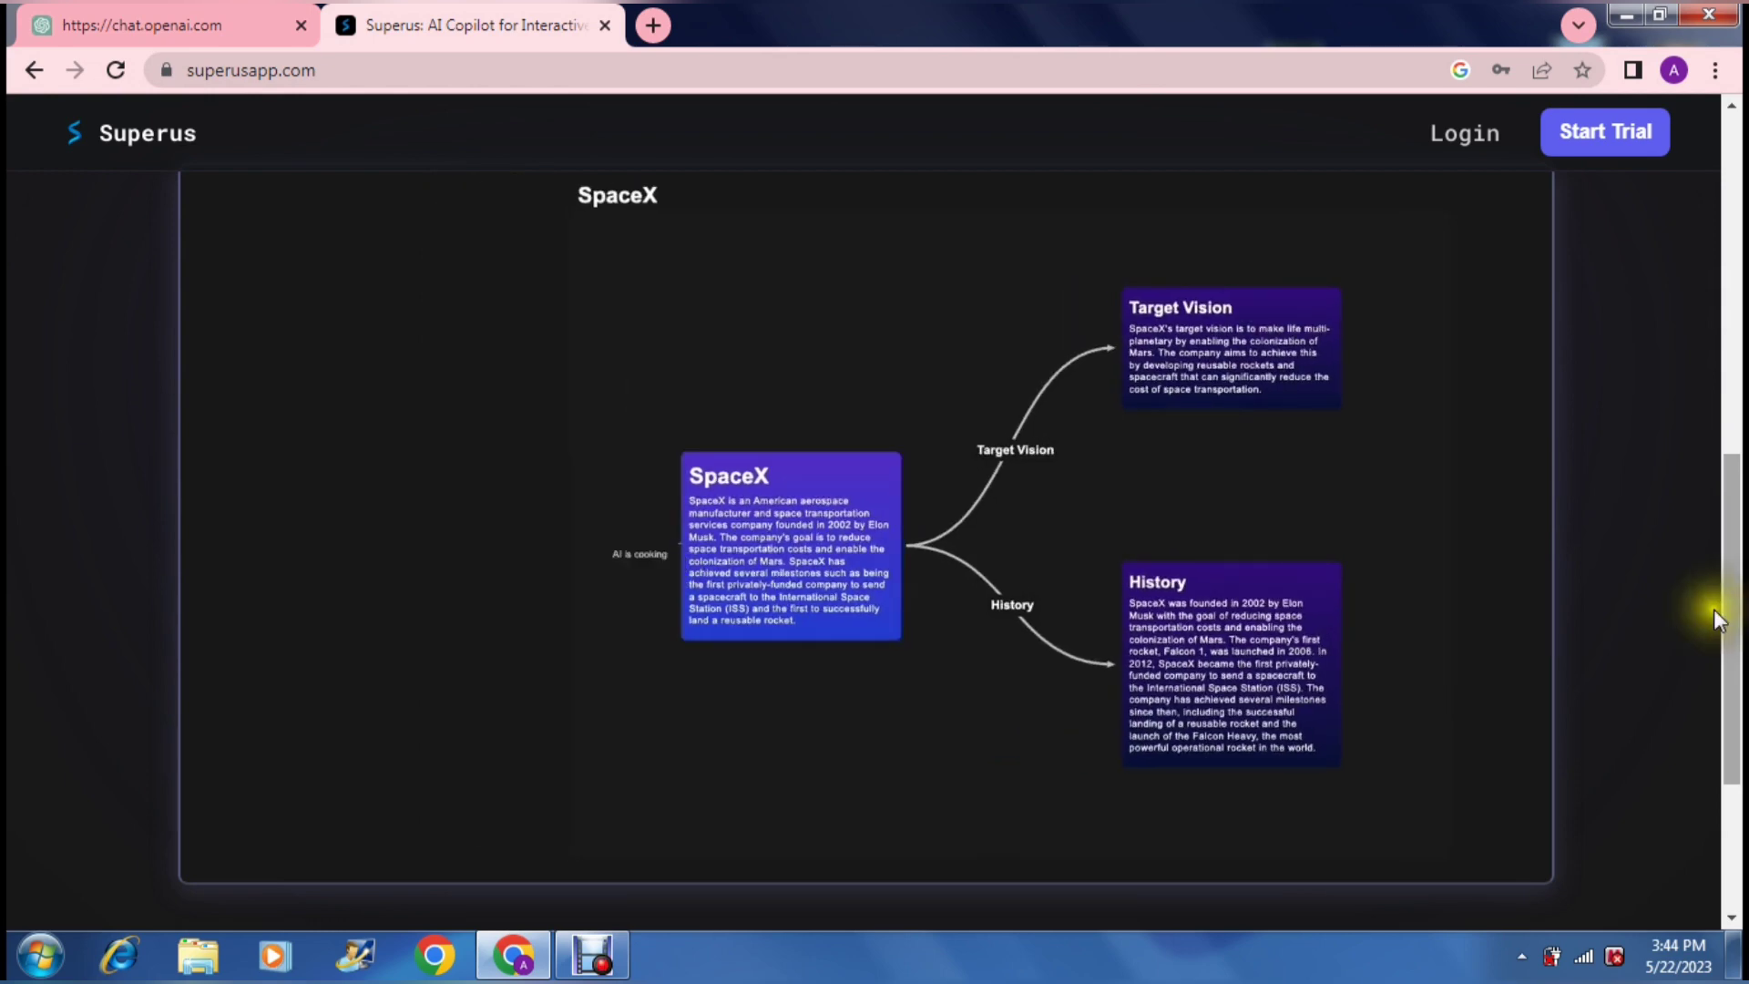
drag(1734, 641, 1707, 209)
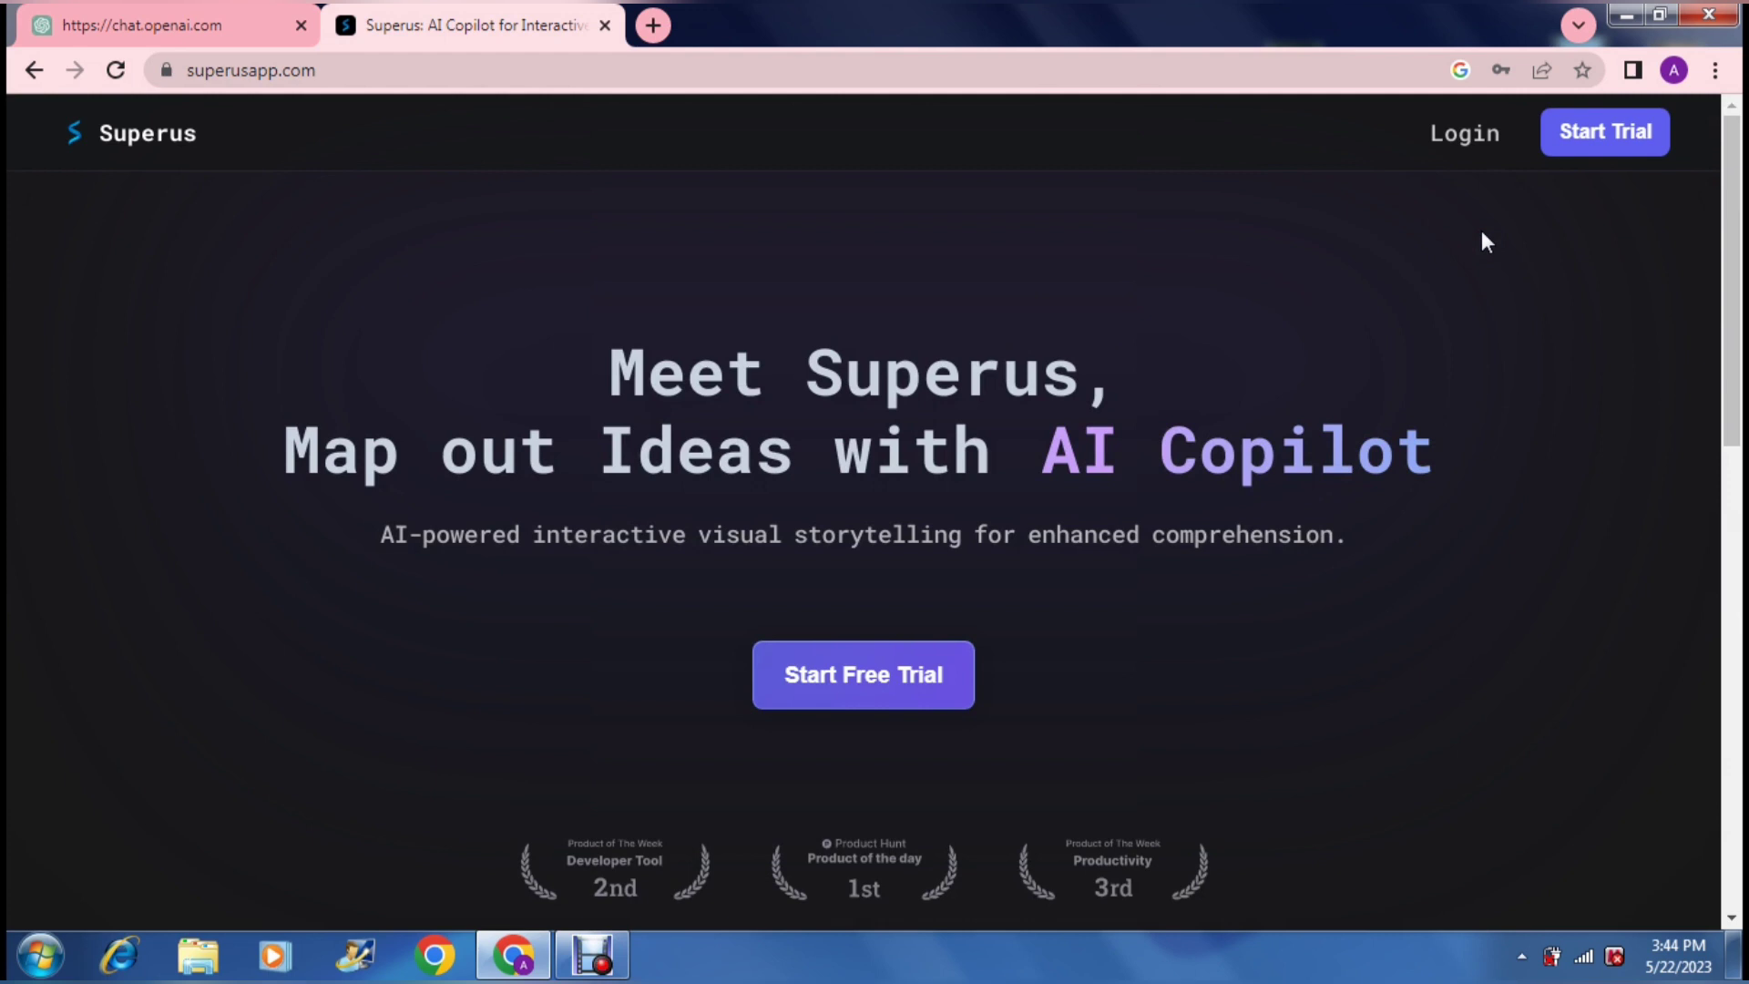
- Go to the Superus Login page from the homepage
click(1476, 139)
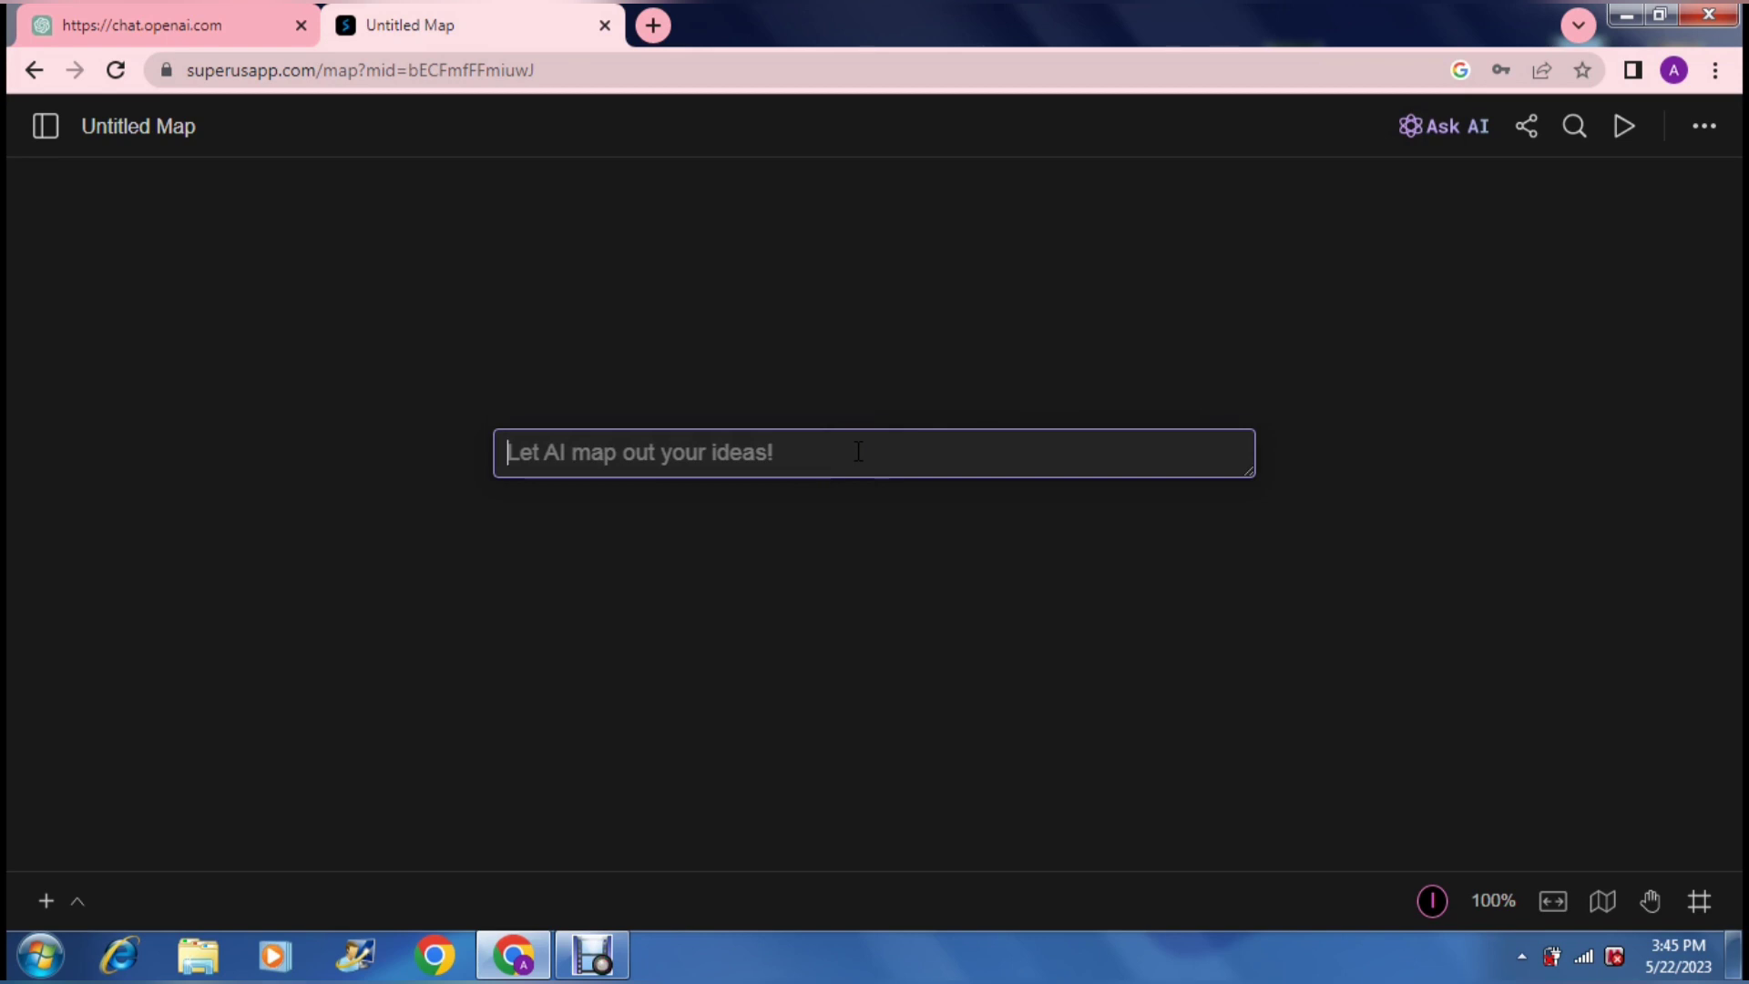
- Enter 'A business plan for a photography company' in the 'Let AI map out your ideas!' box
text(A busi)
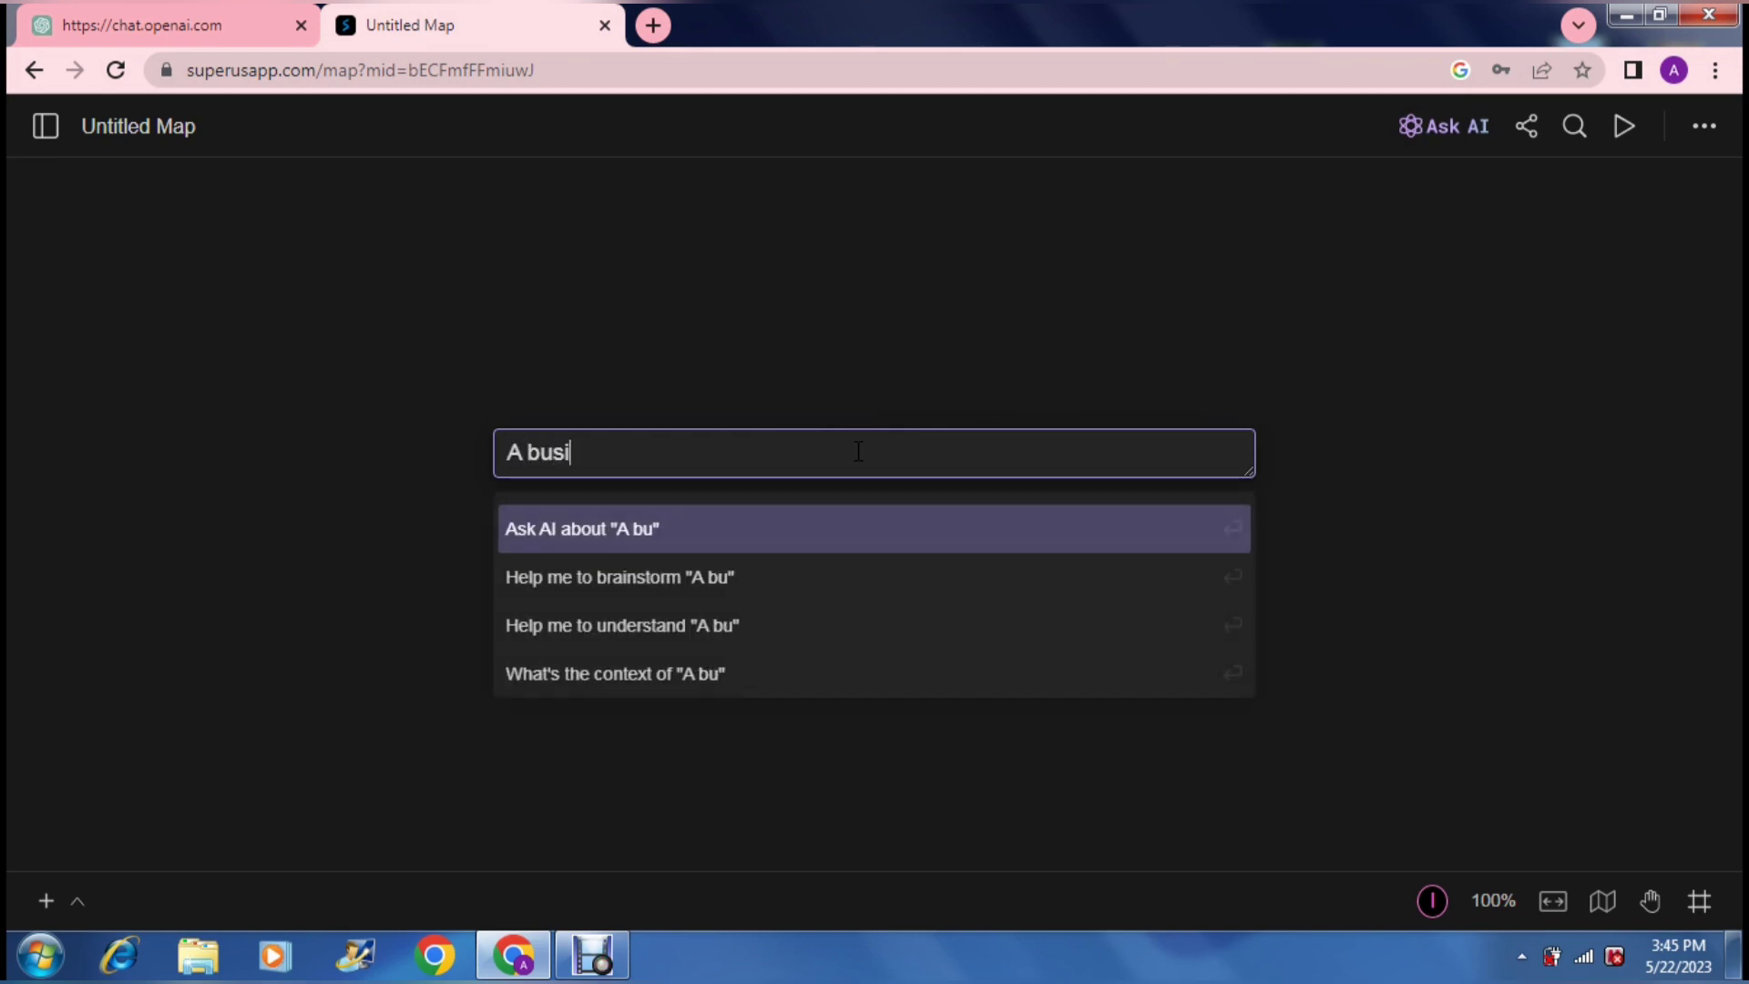
text(ness plan)
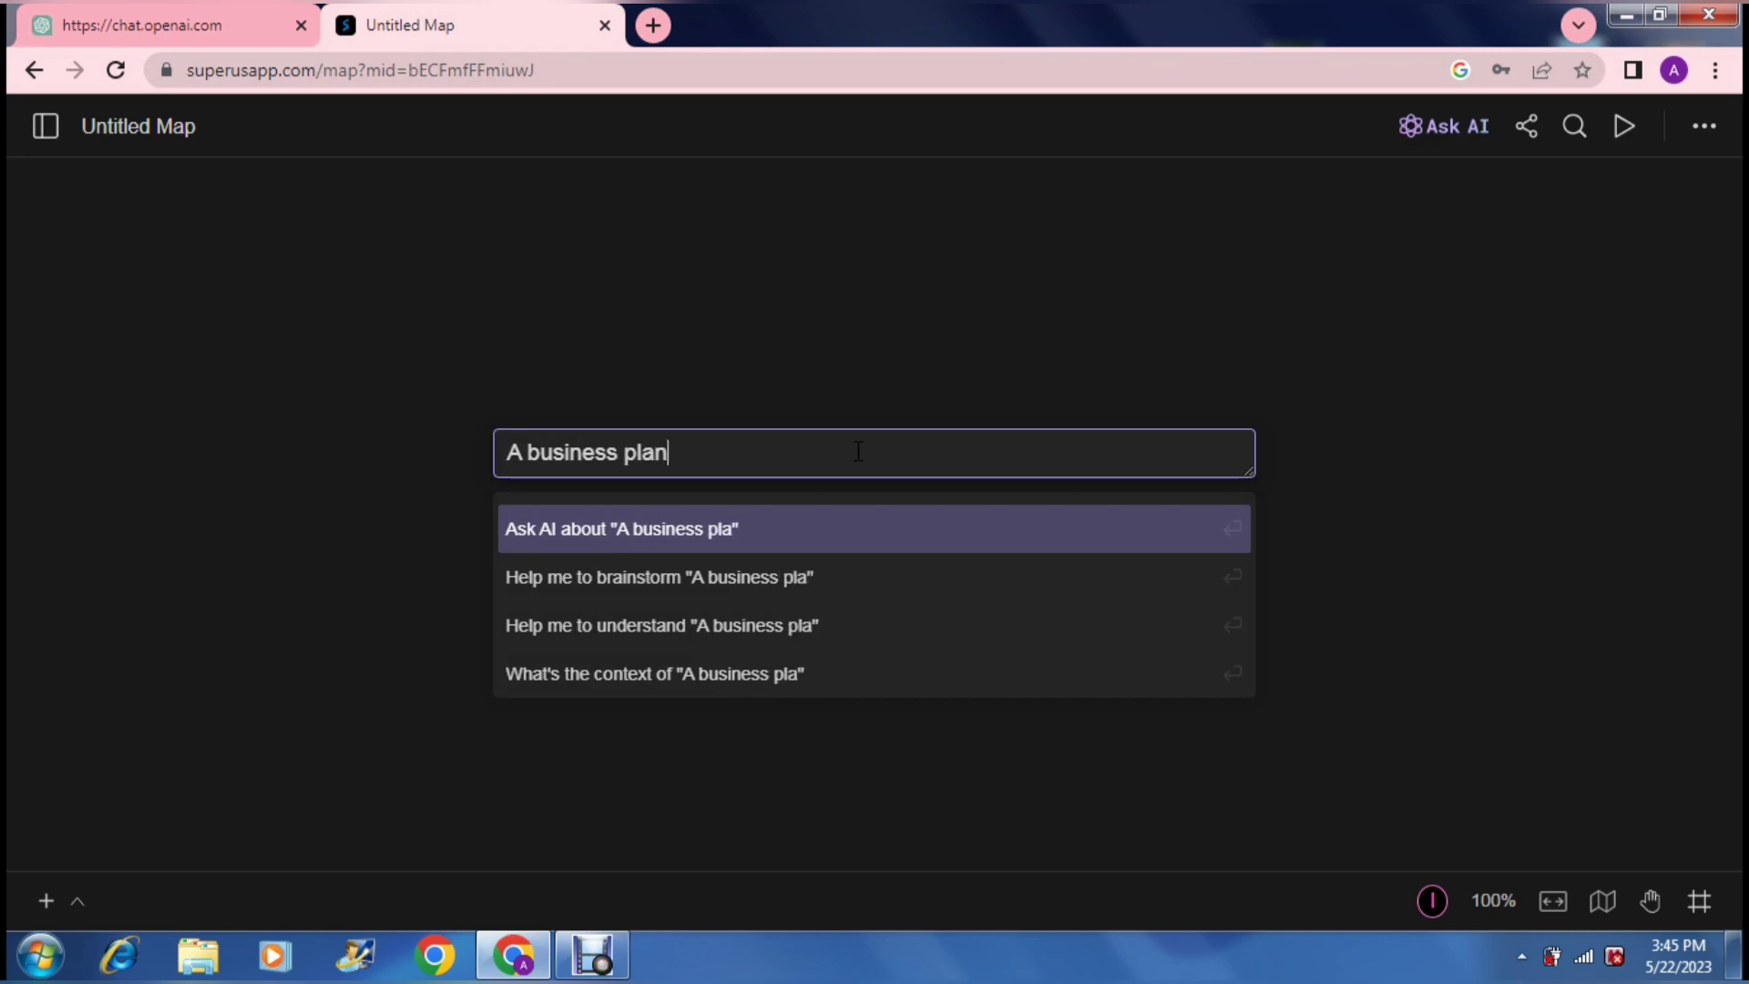
text( for a ph)
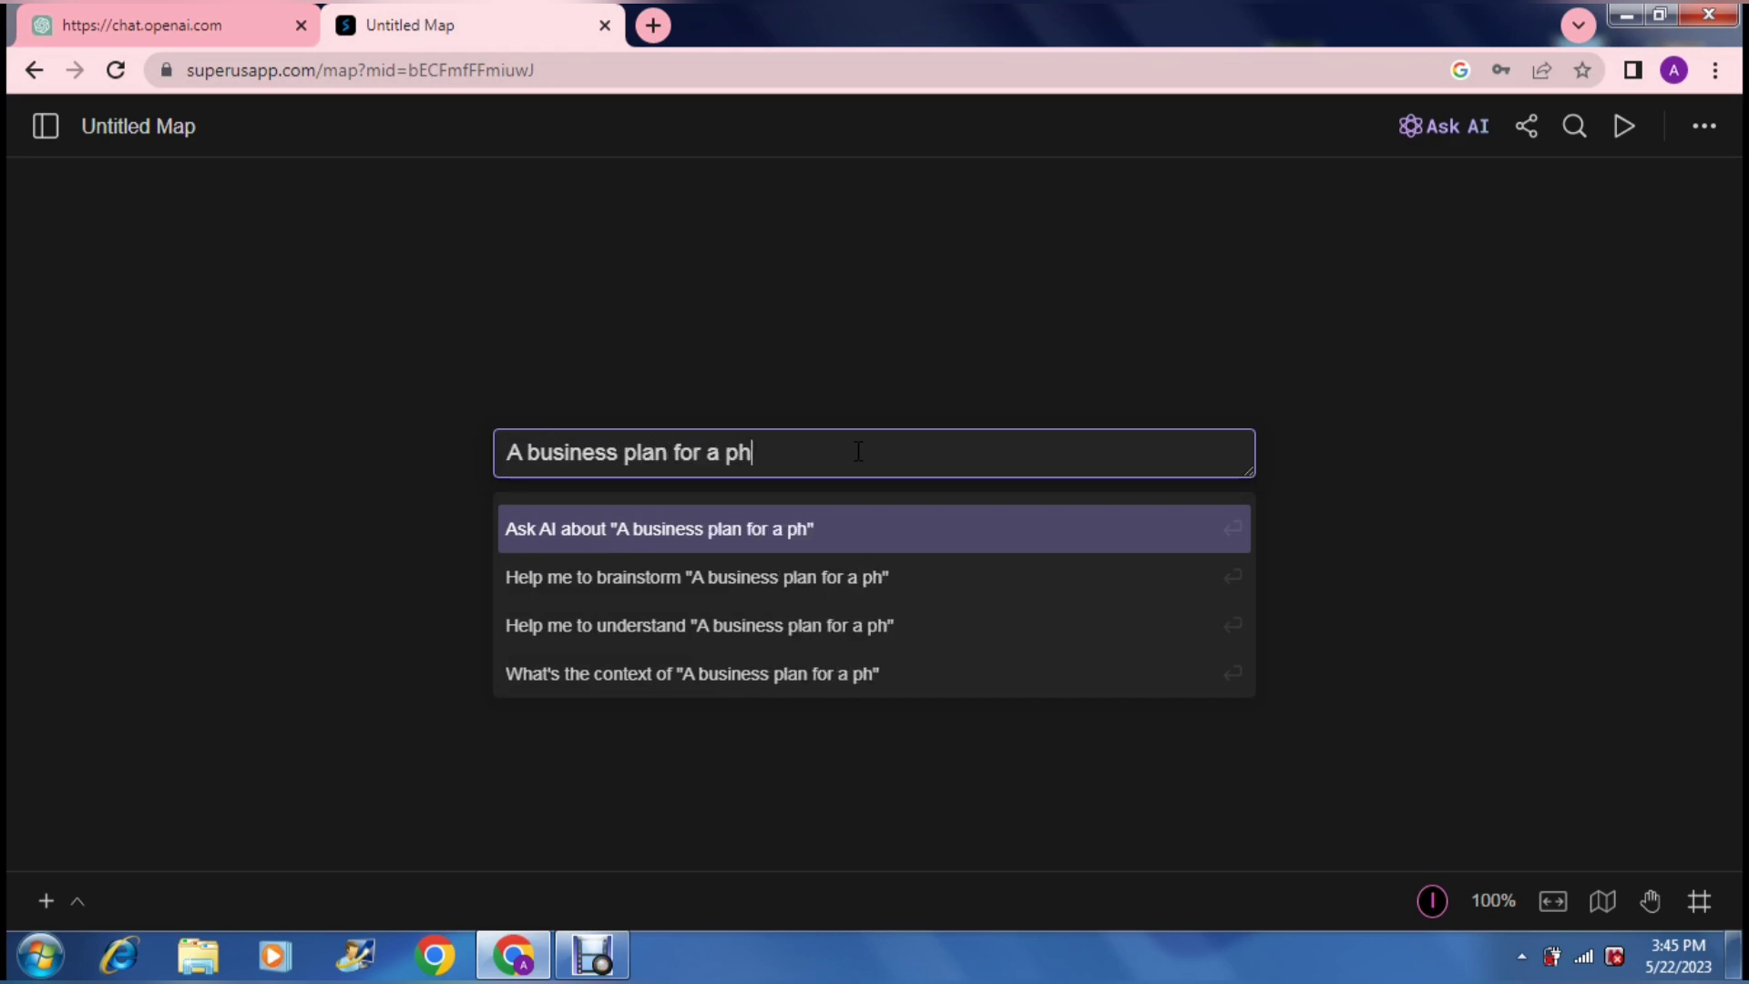
text(otogra)
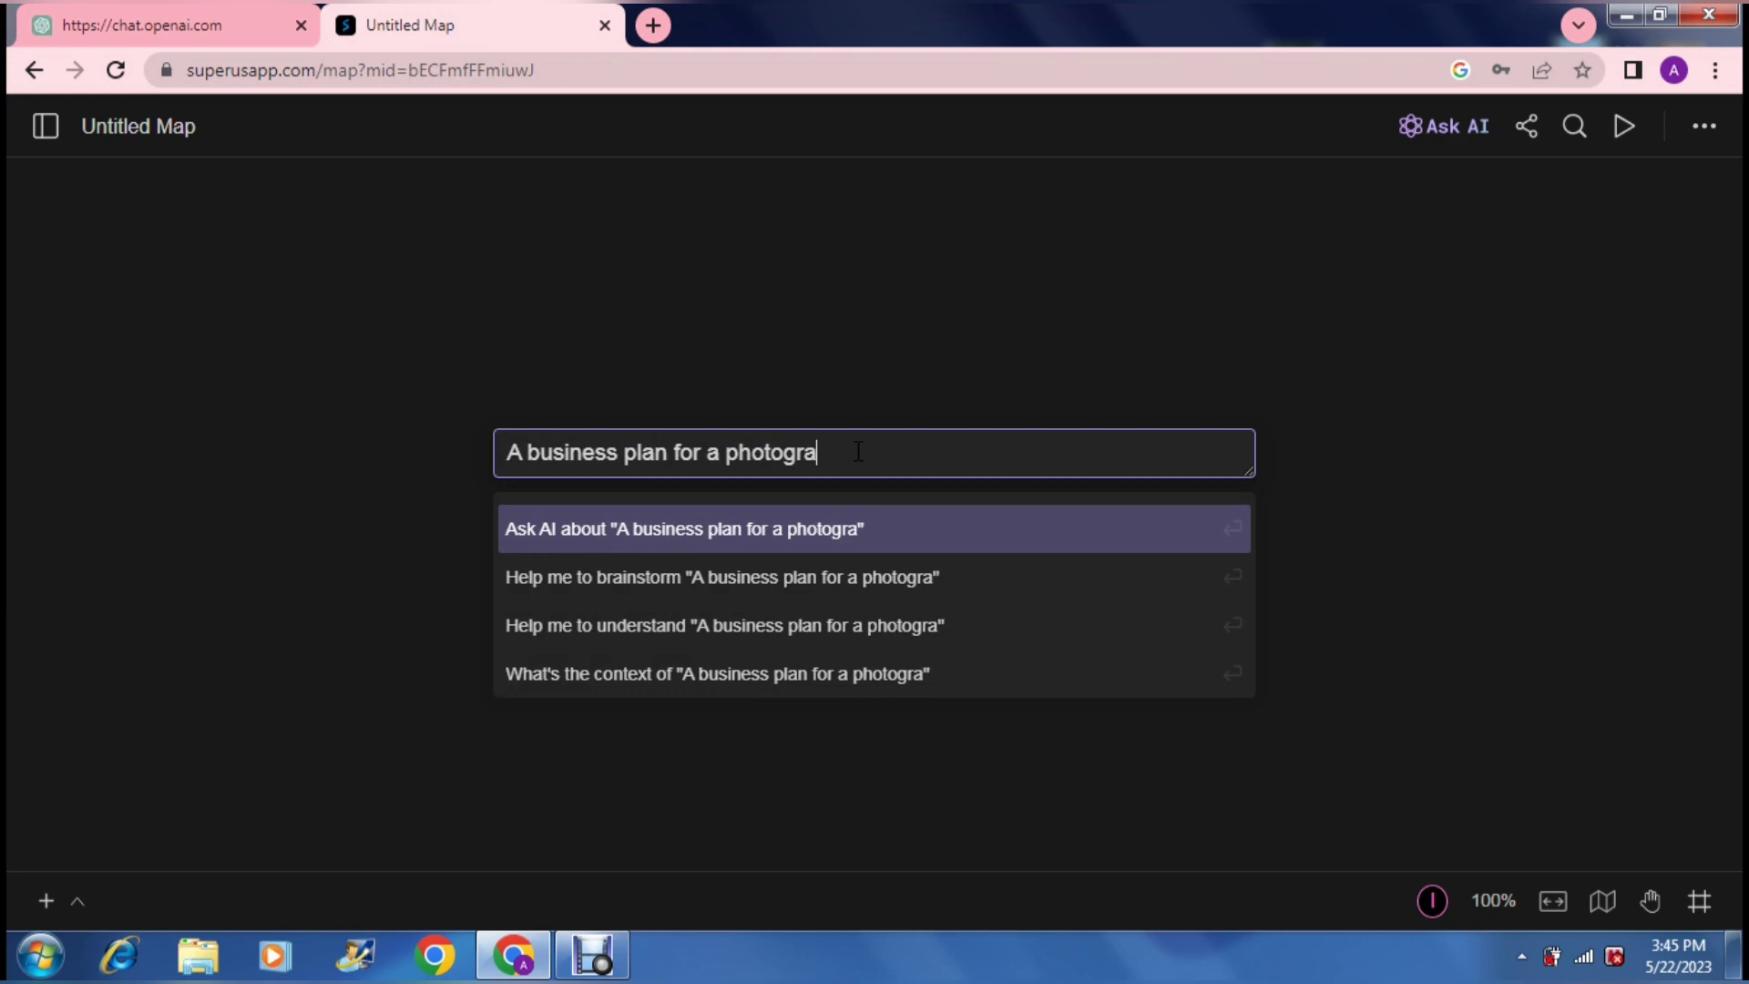
text(phy company)
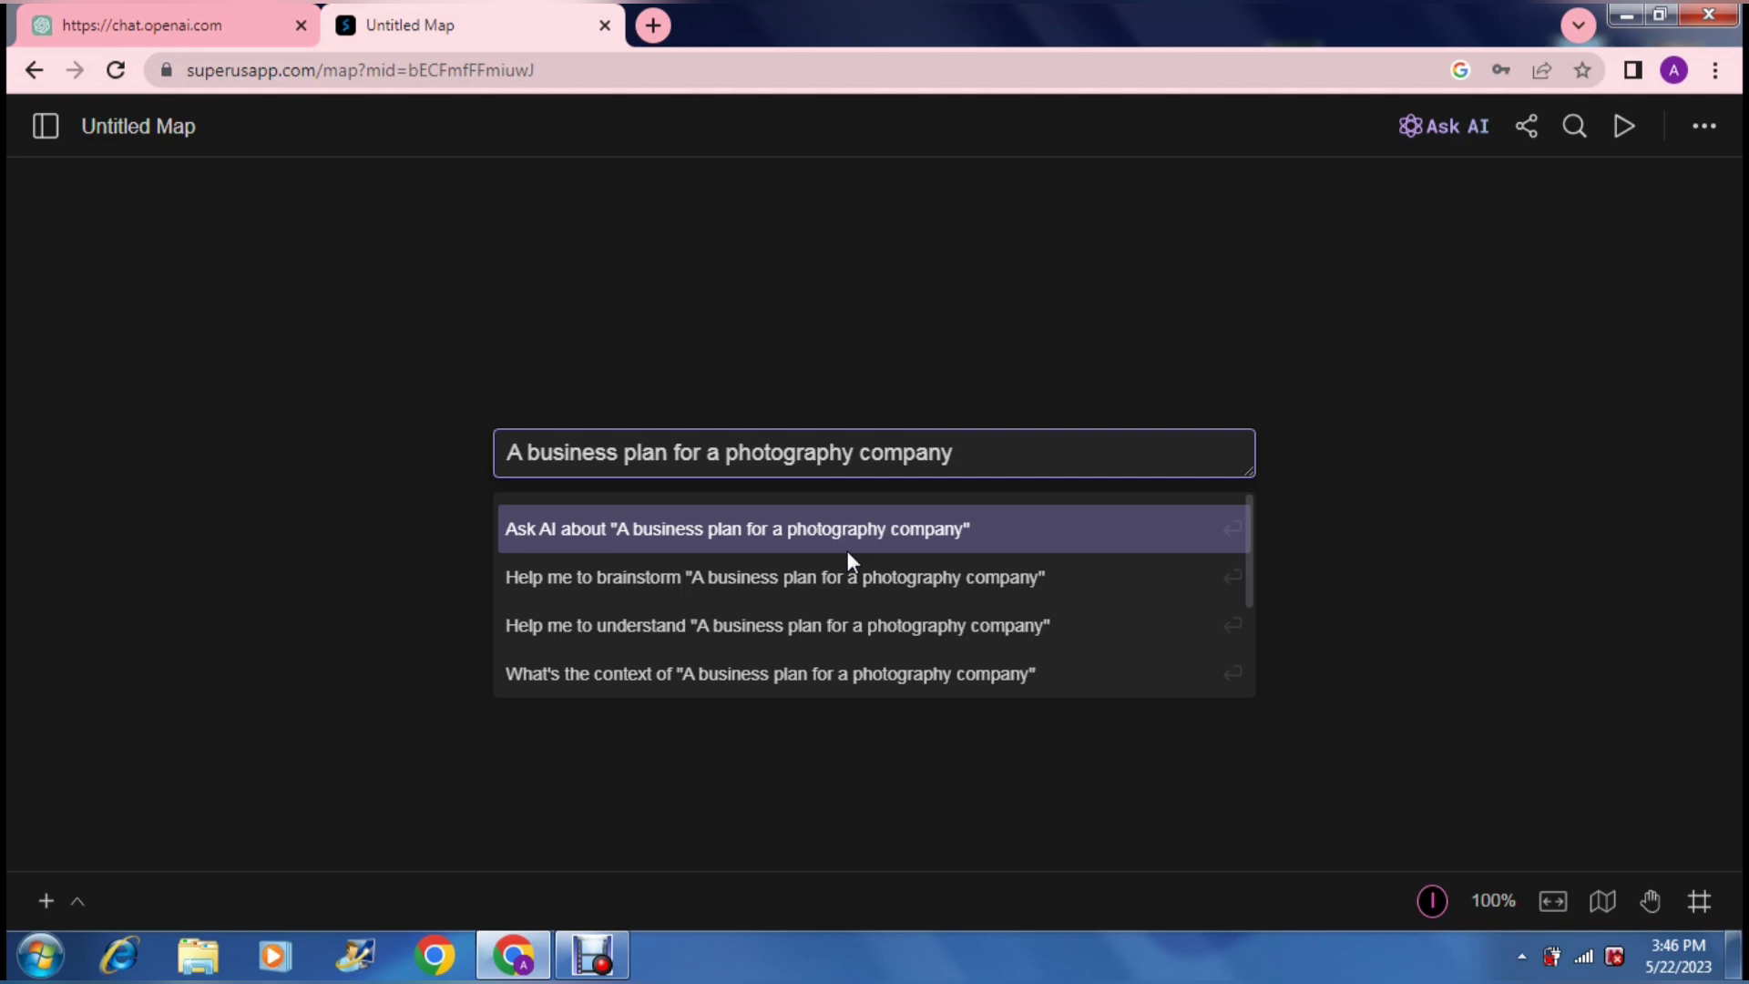
- Ask AI to map the photography business plan, then zoom in and out to inspect its branches
click(848, 547)
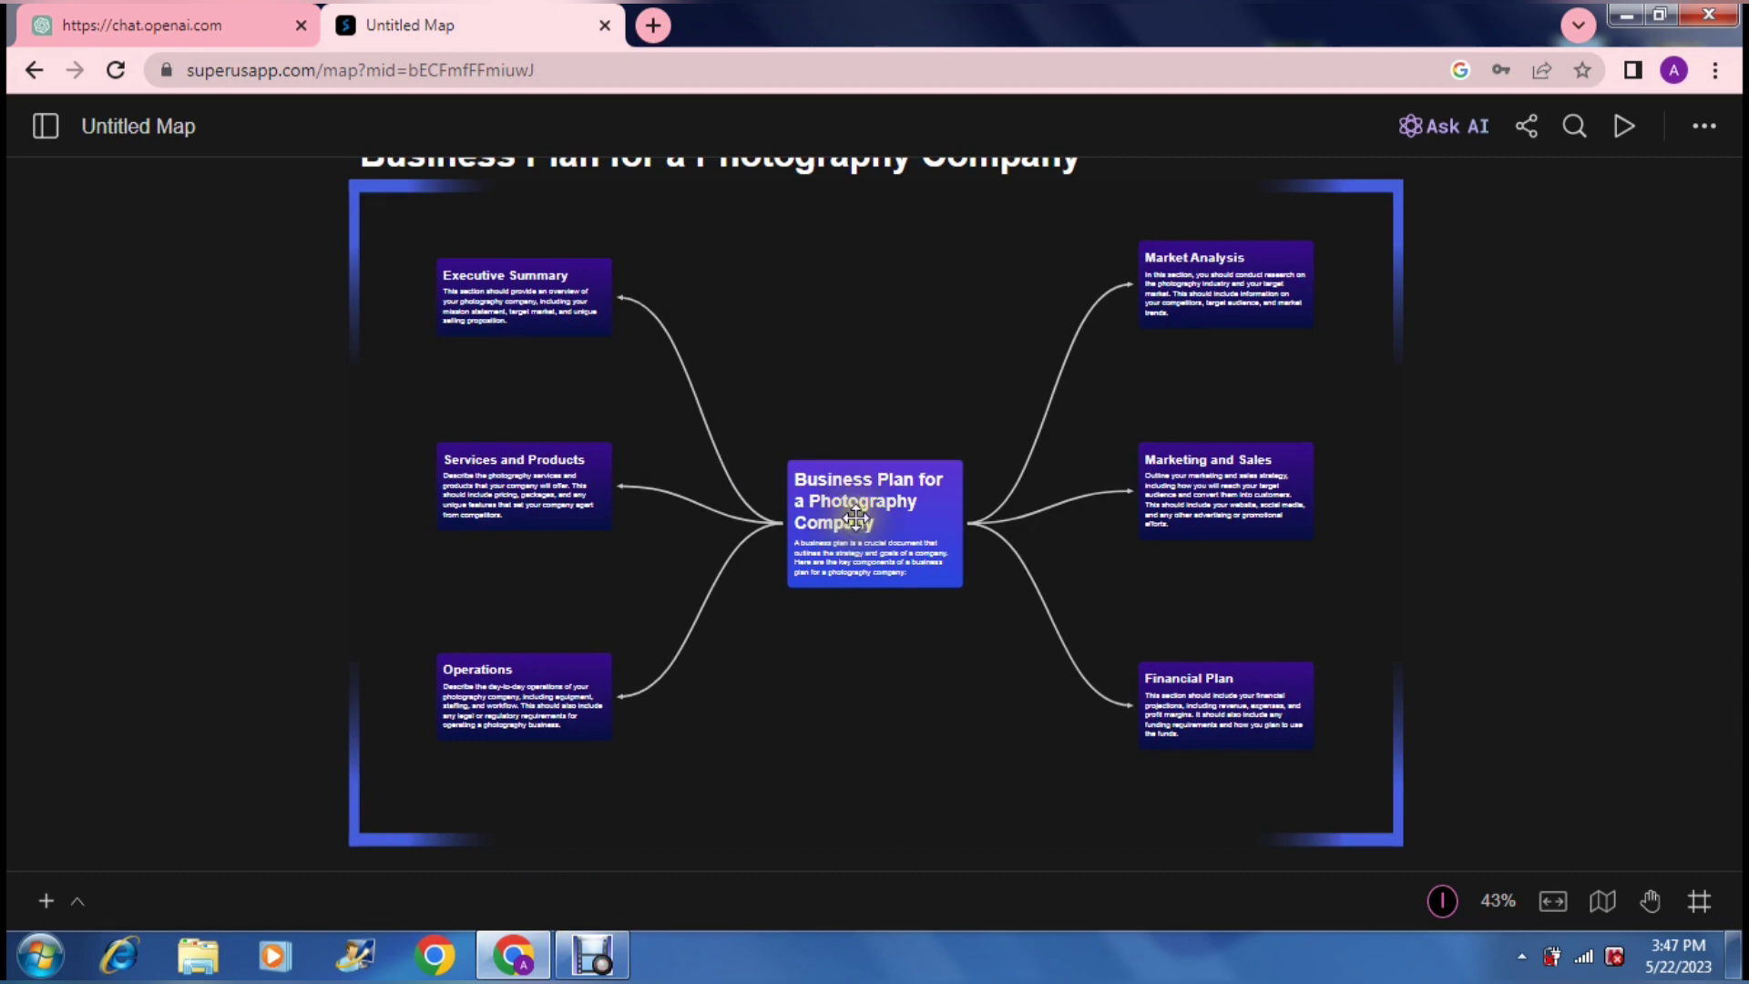
scroll(857, 517, up, 1)
scroll(856, 518, up, 1)
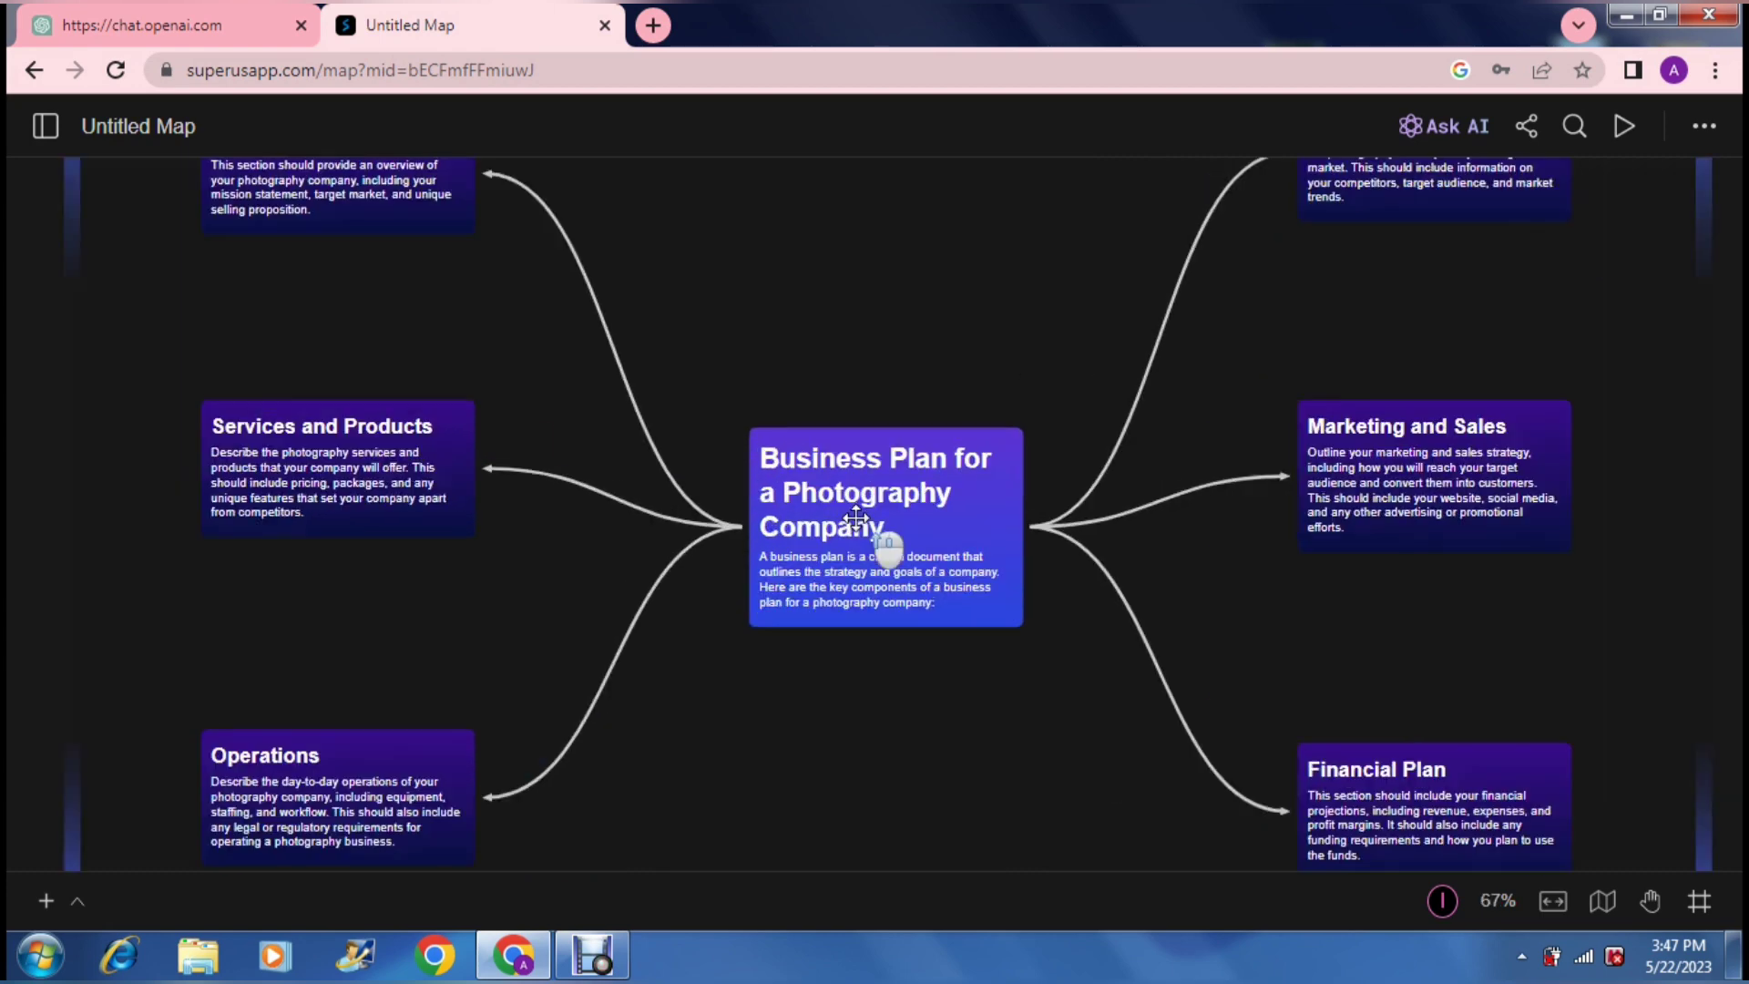
scroll(856, 518, up, 1)
scroll(857, 518, up, 1)
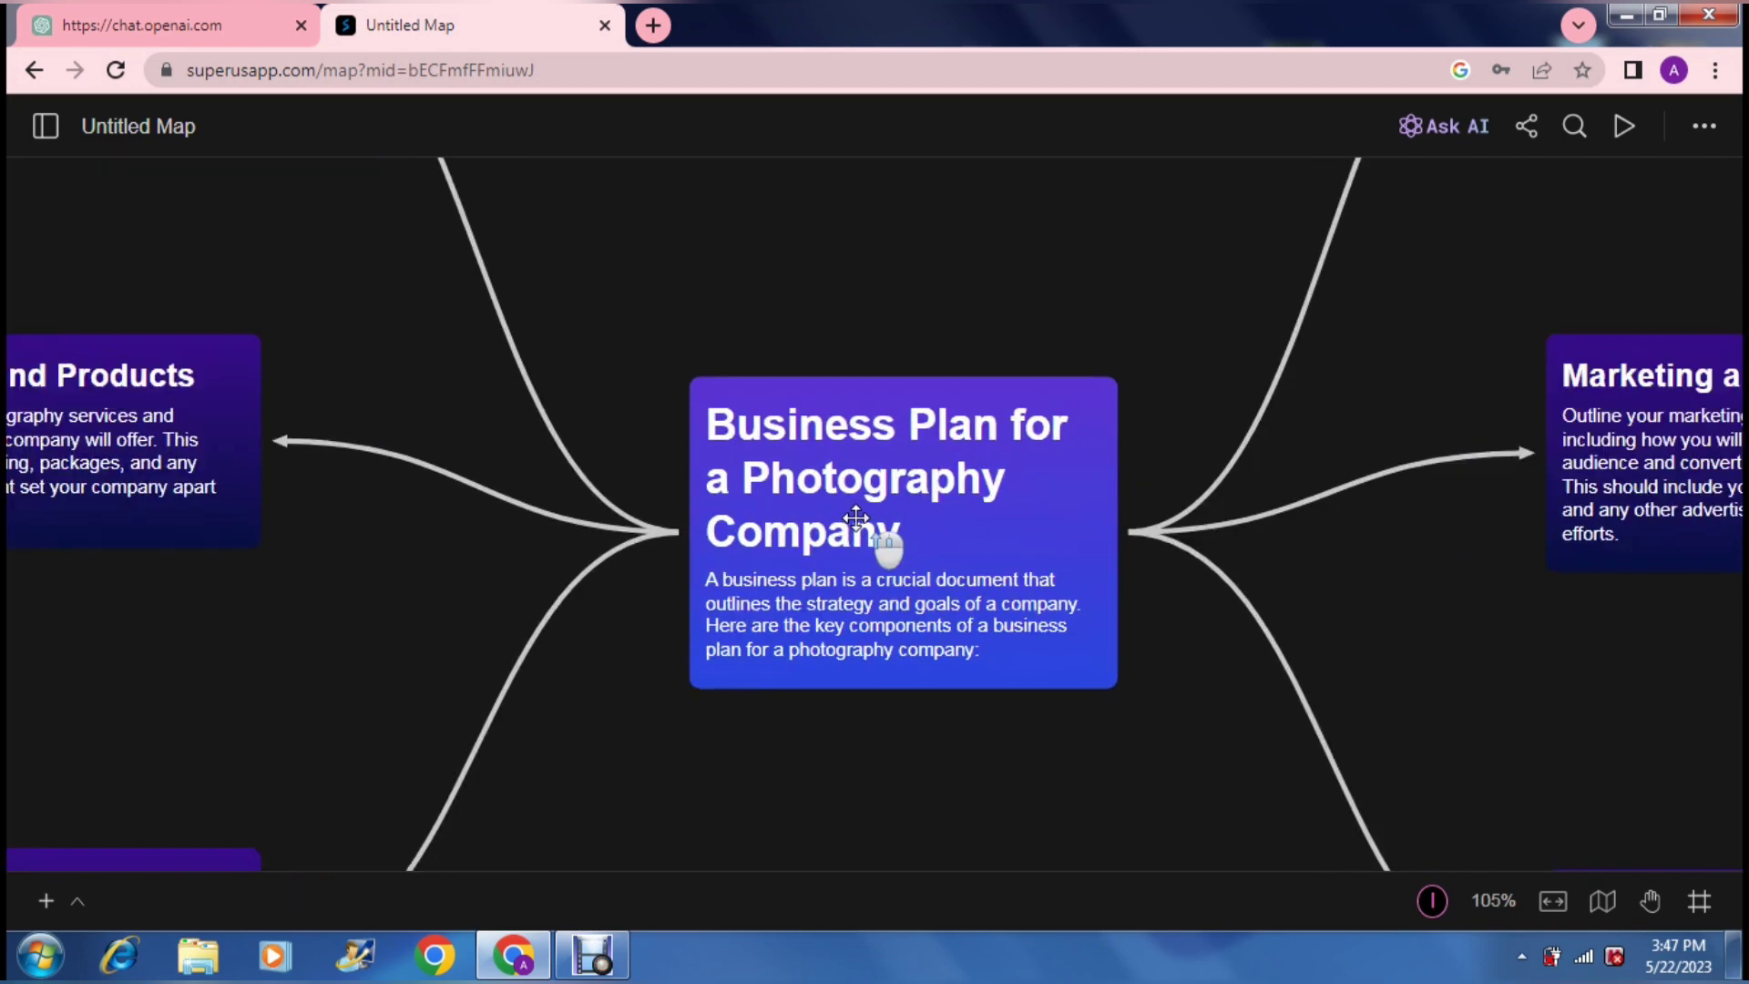
scroll(856, 517, up, 1)
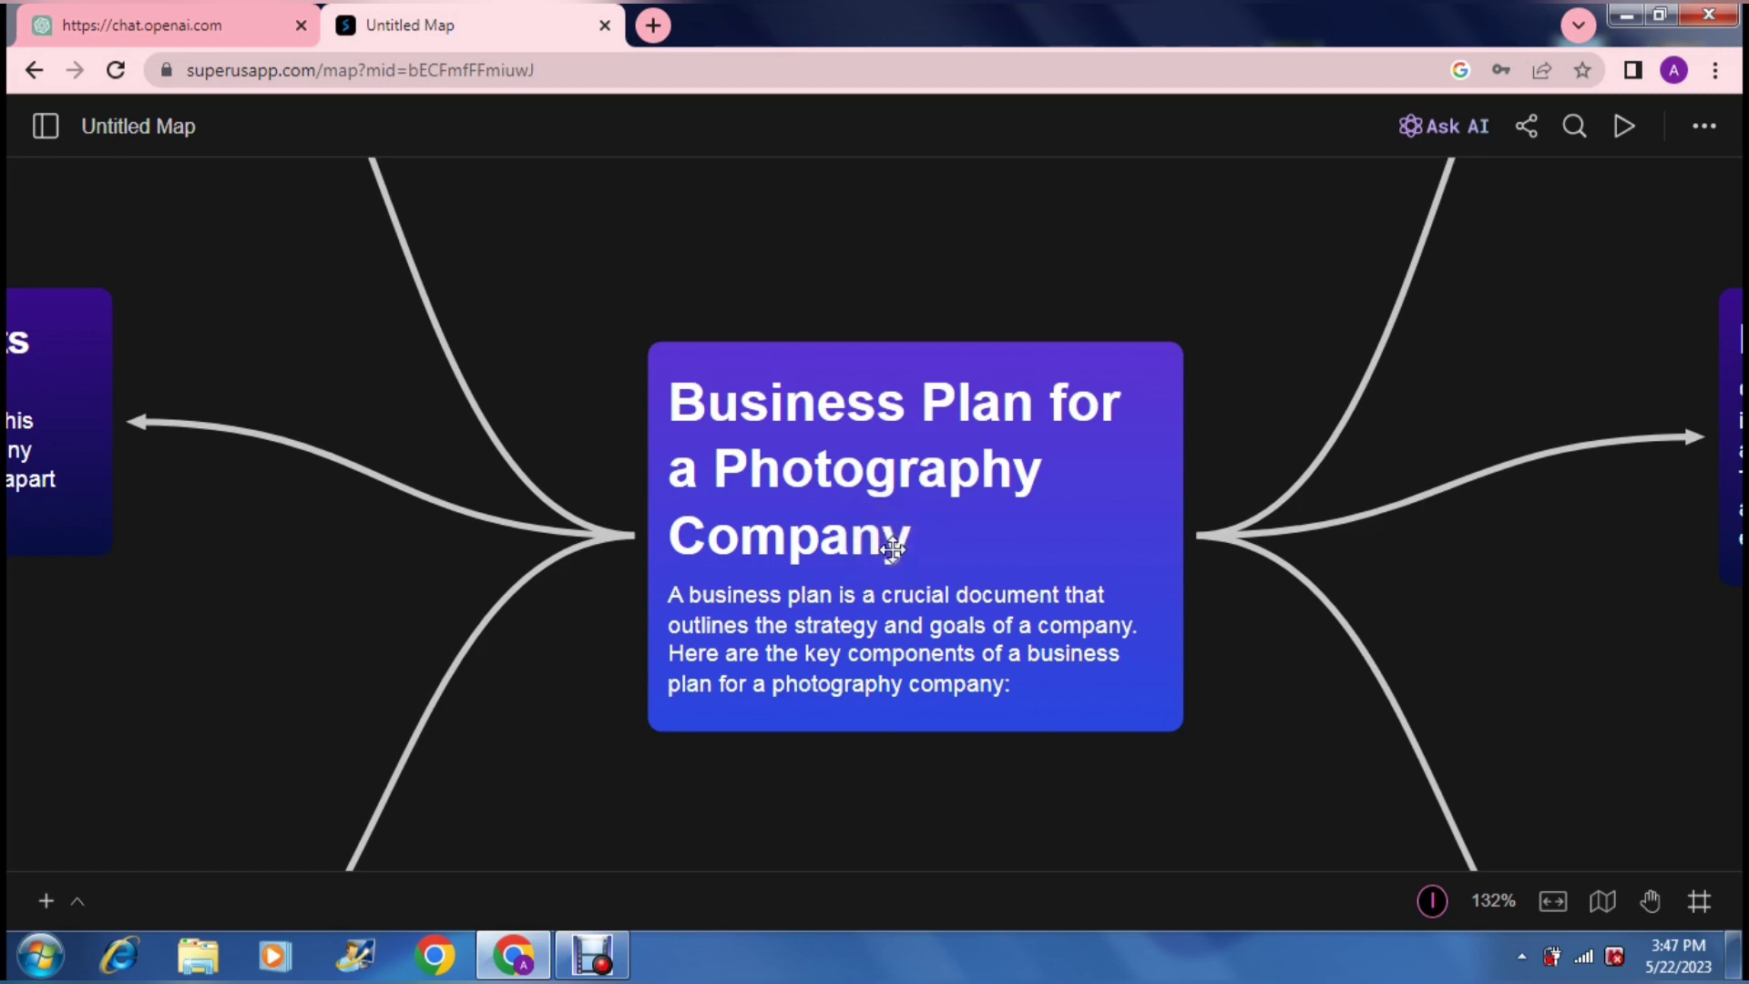
scroll(893, 547, down, 3)
scroll(893, 547, down, 2)
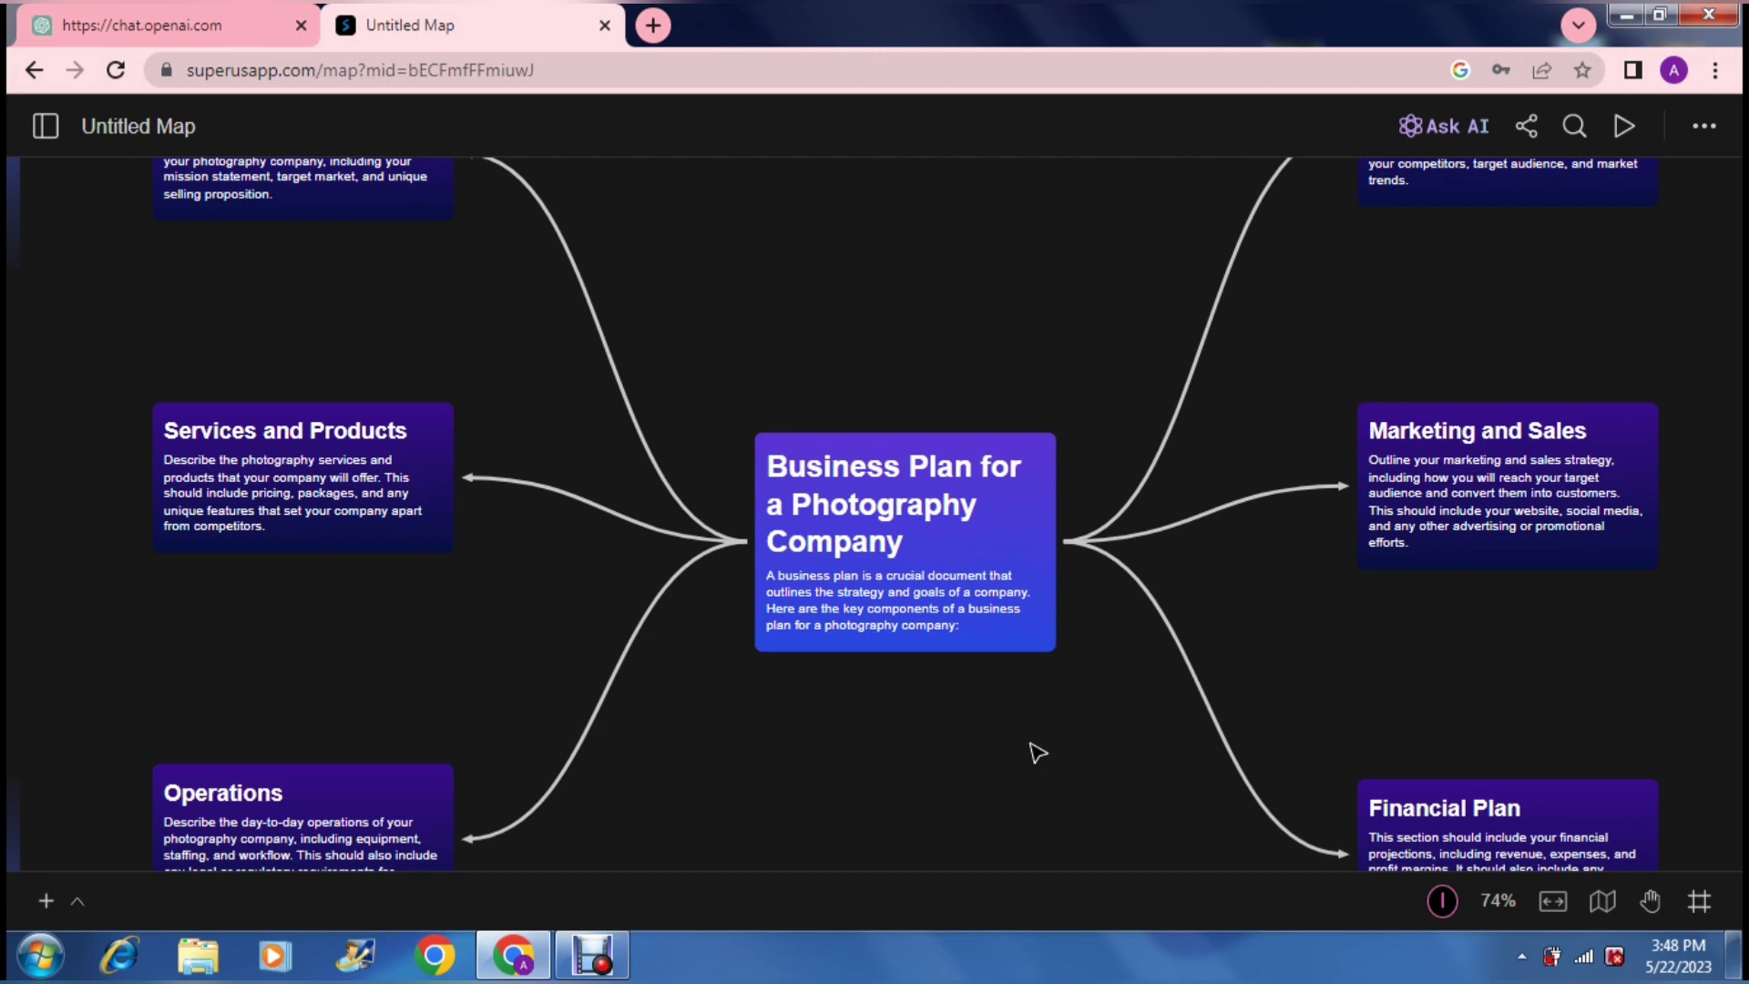
click(1165, 802)
click(1652, 902)
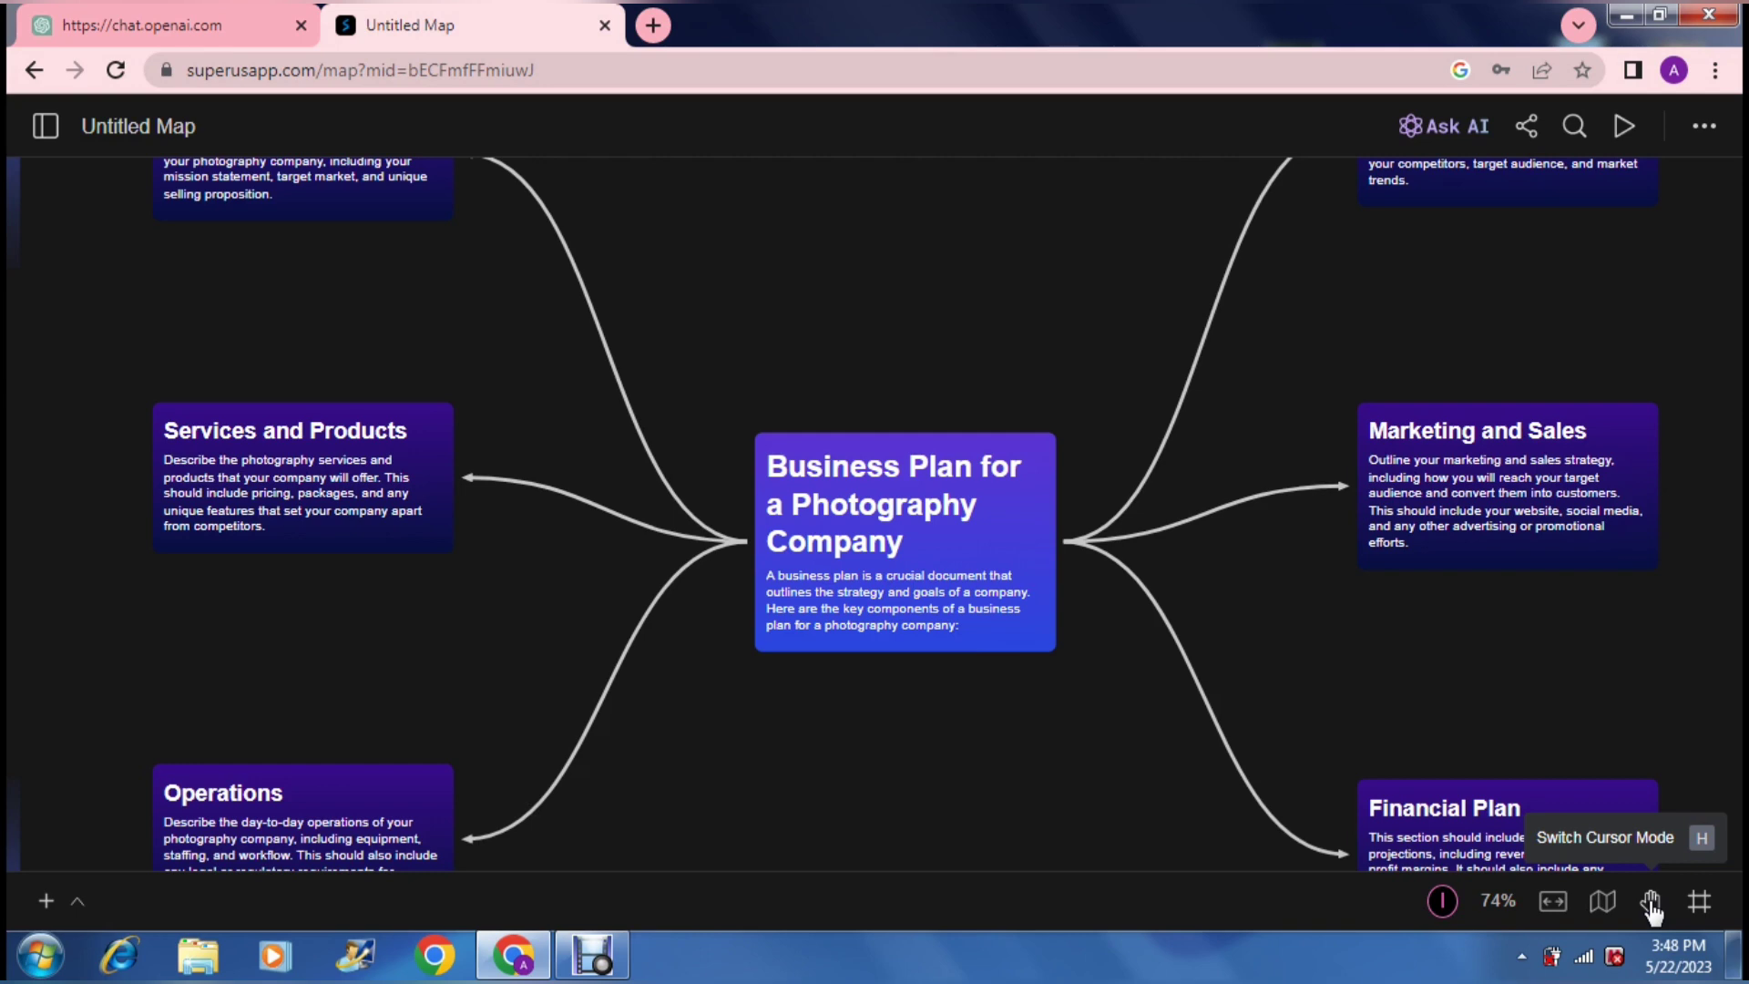
click(1651, 902)
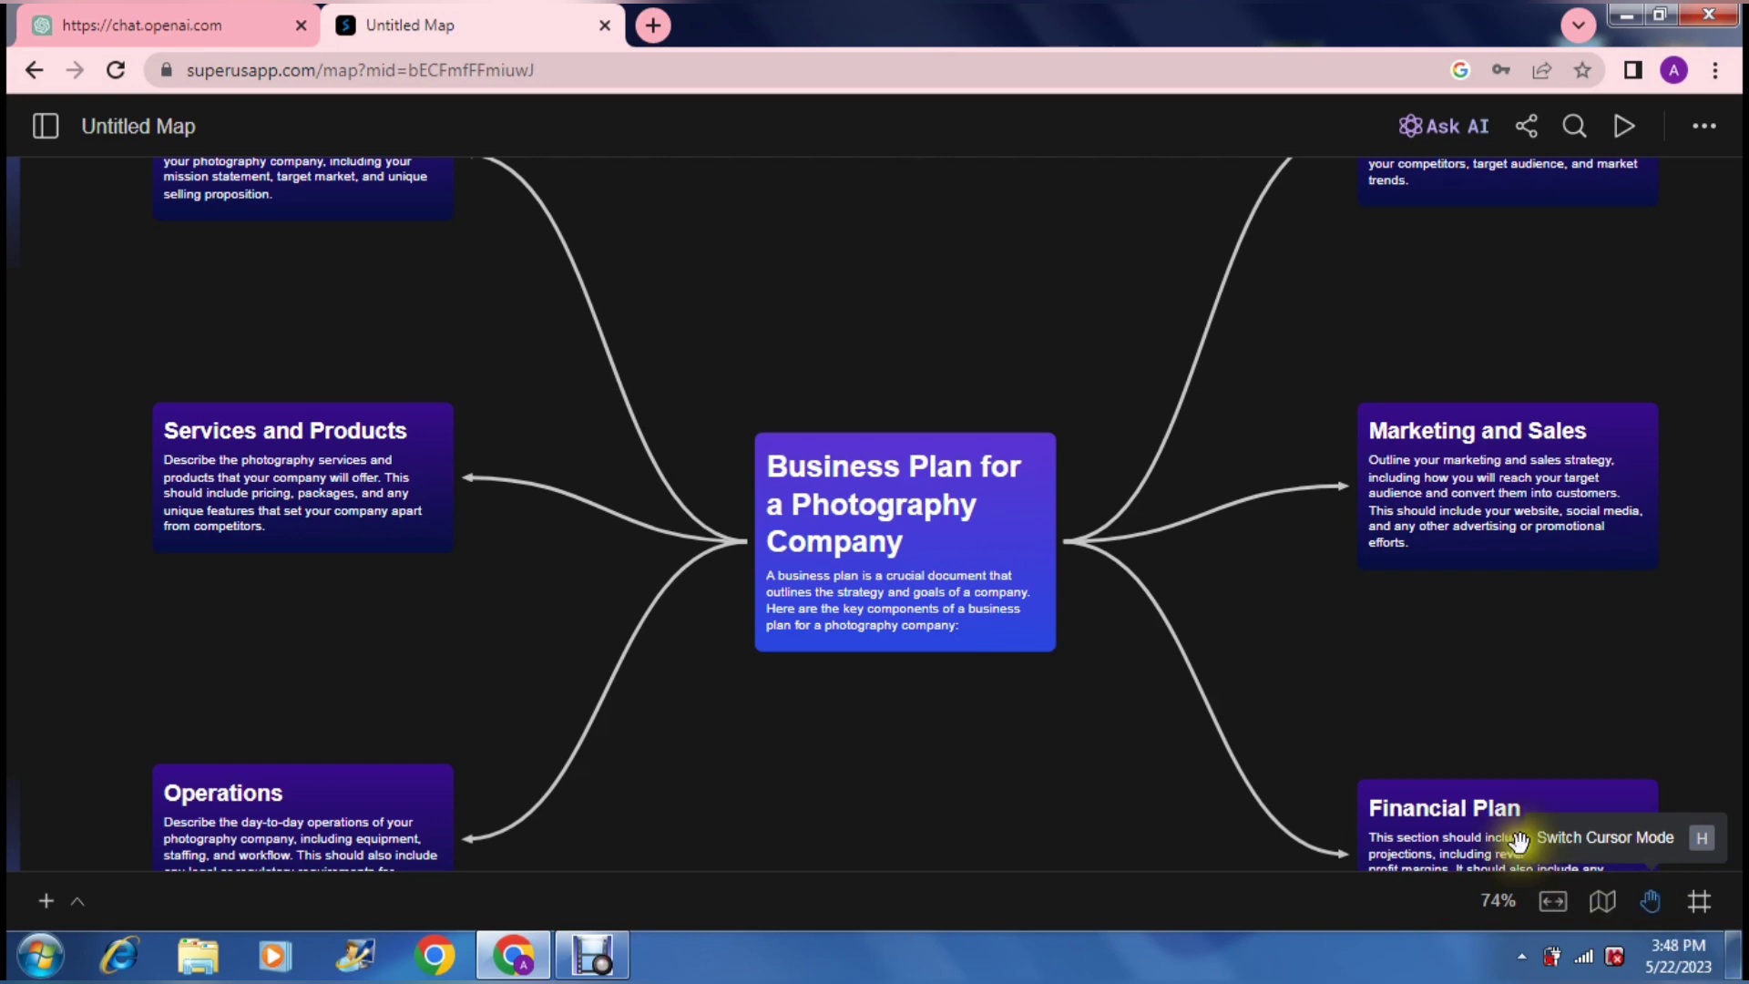
drag(1250, 704, 912, 611)
drag(942, 410, 878, 687)
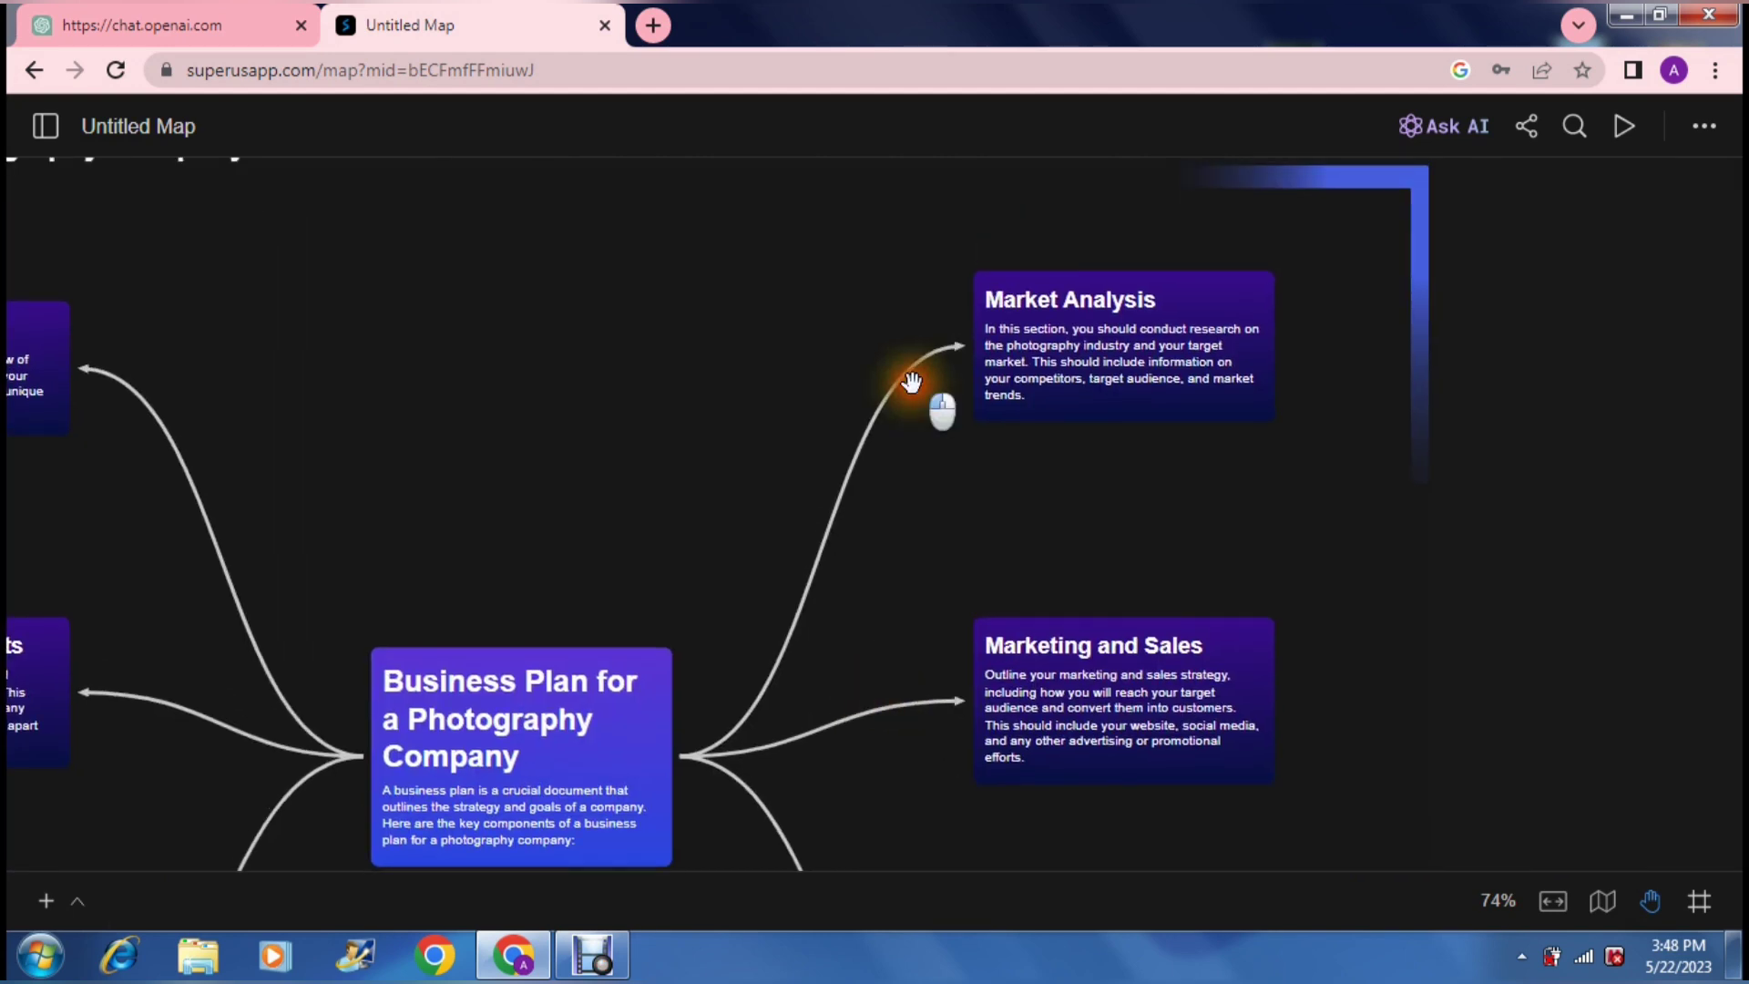
drag(914, 379, 1433, 422)
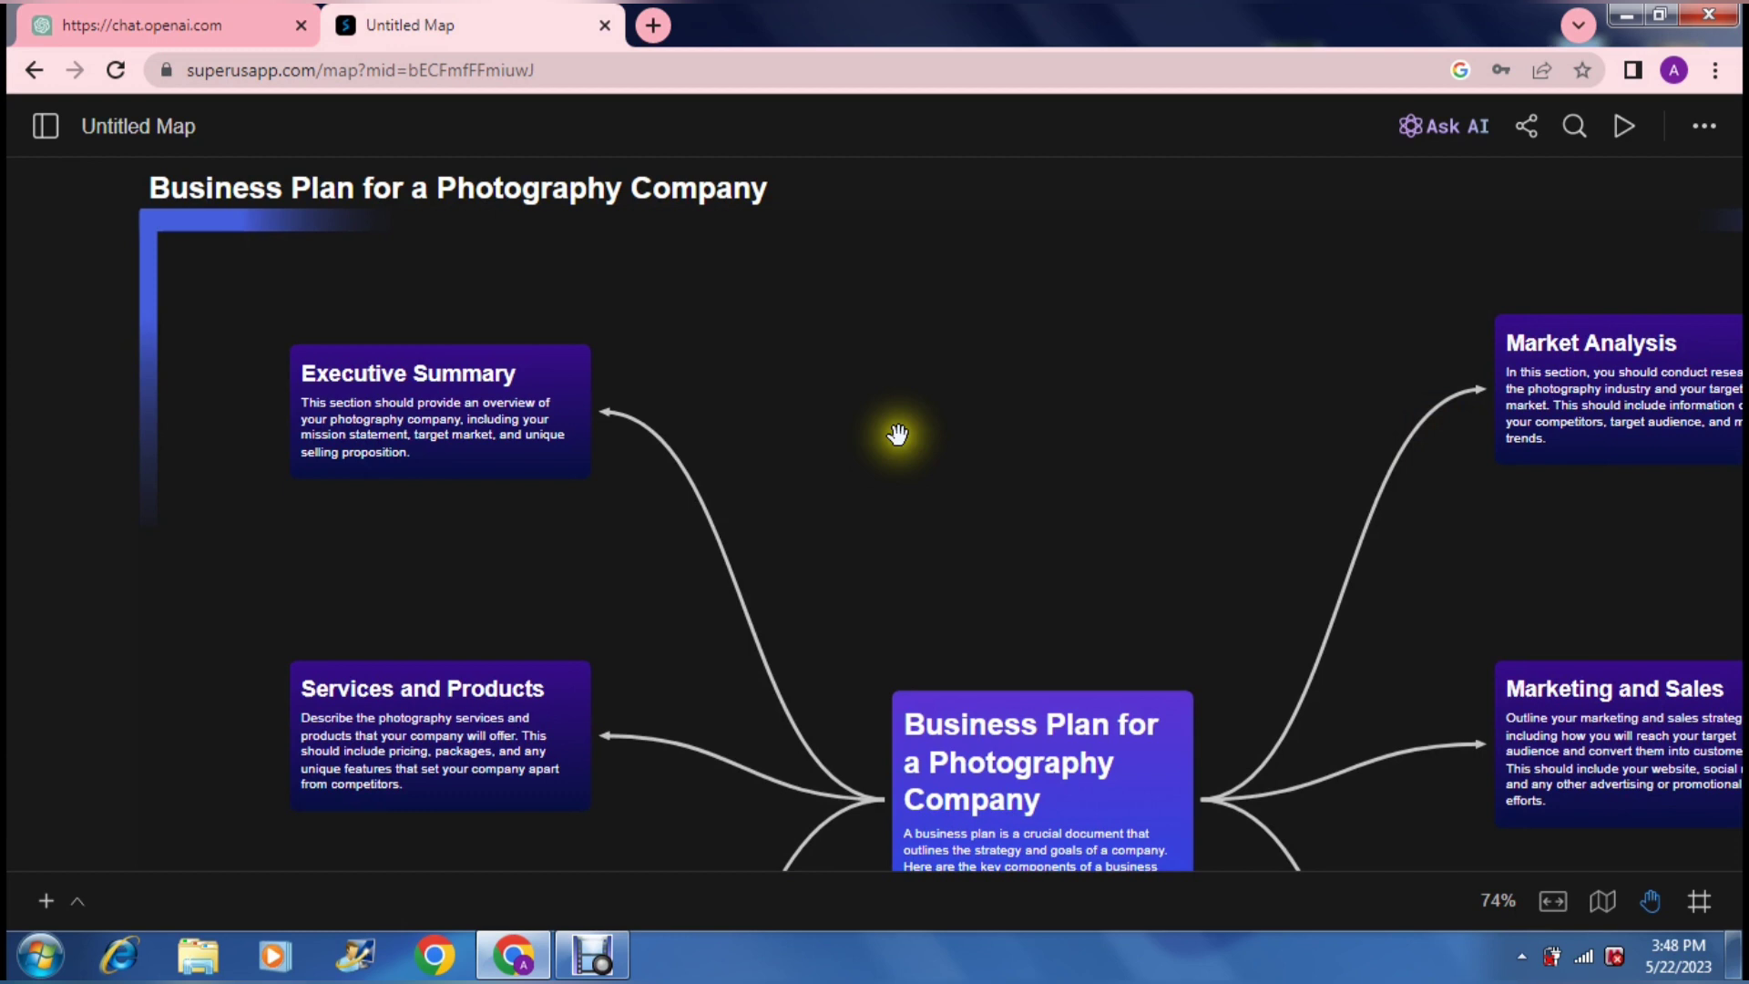
drag(677, 485, 928, 438)
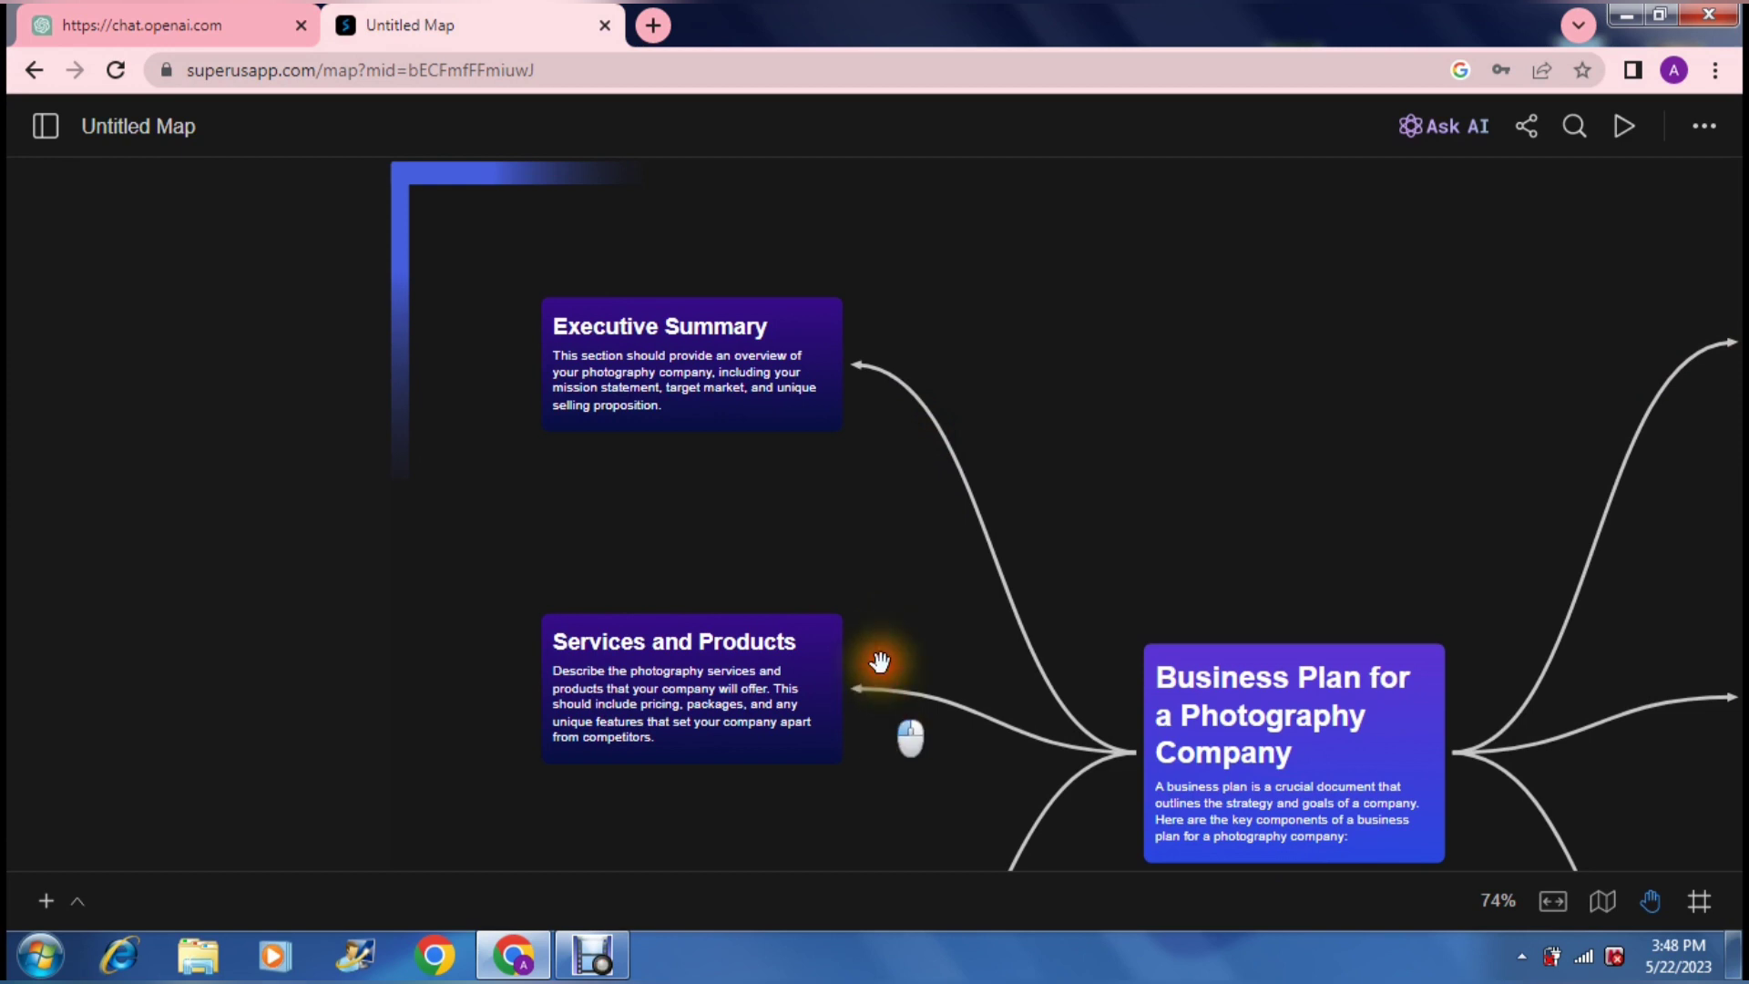
scroll(879, 664, down, 2)
scroll(879, 569, down, 3)
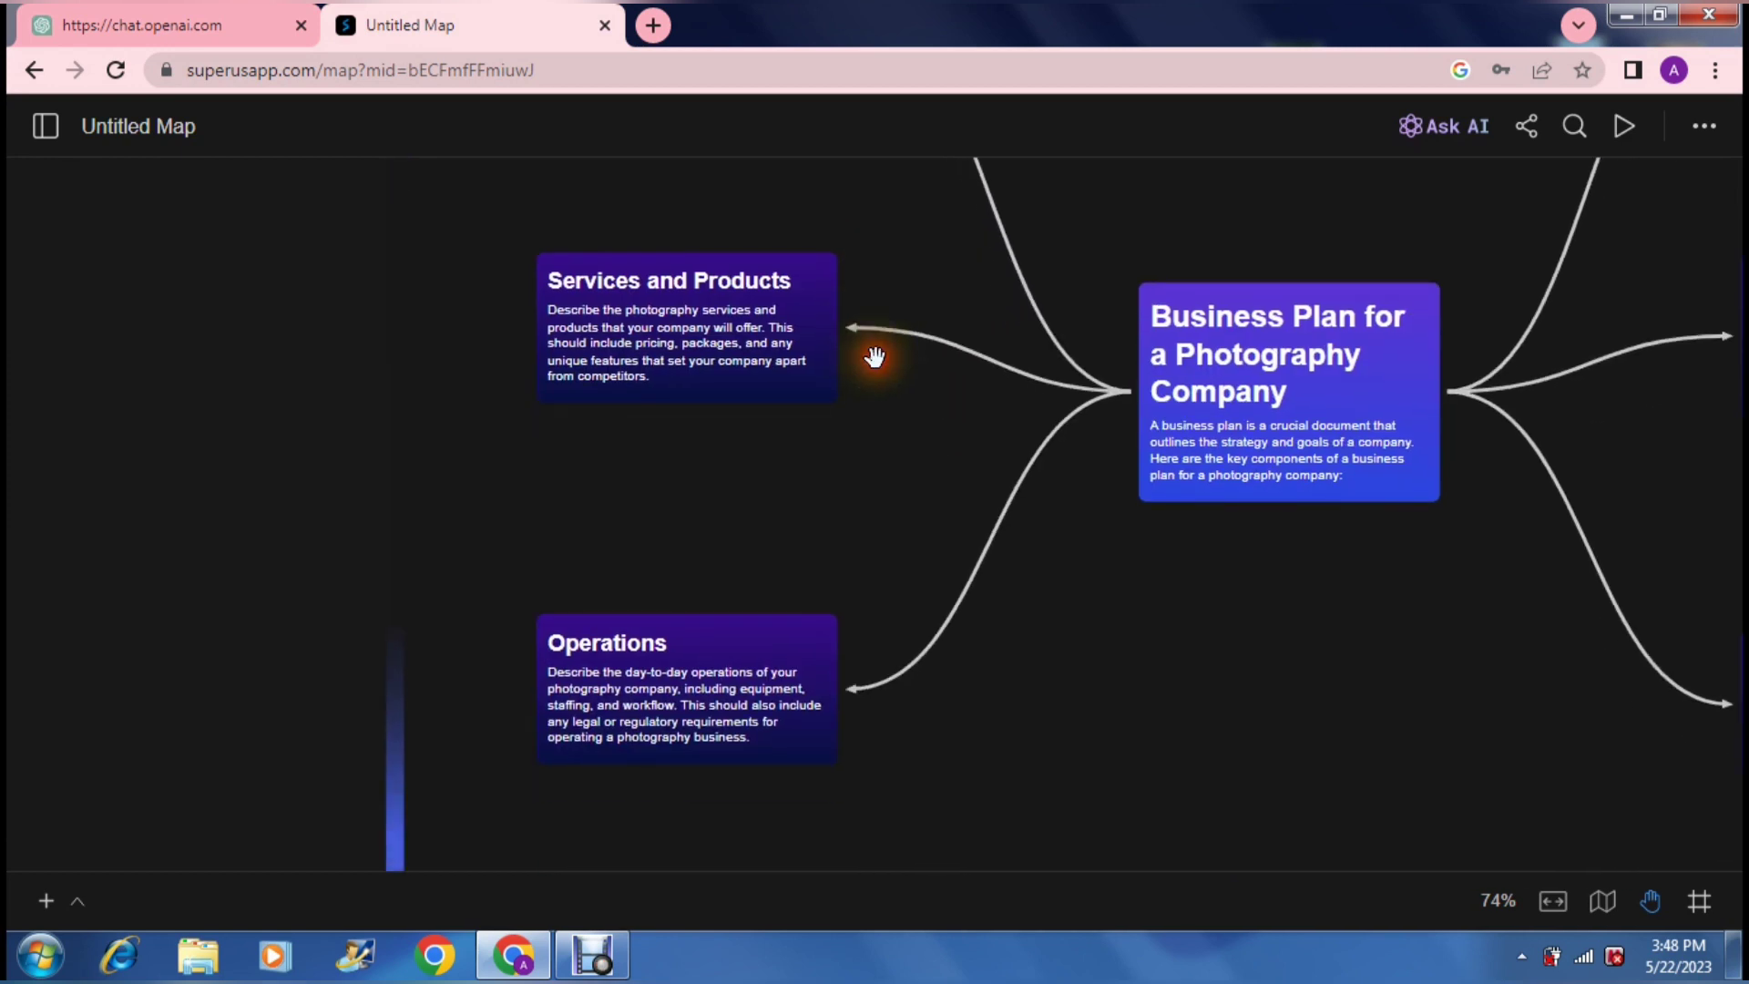
scroll(843, 615, down, 1)
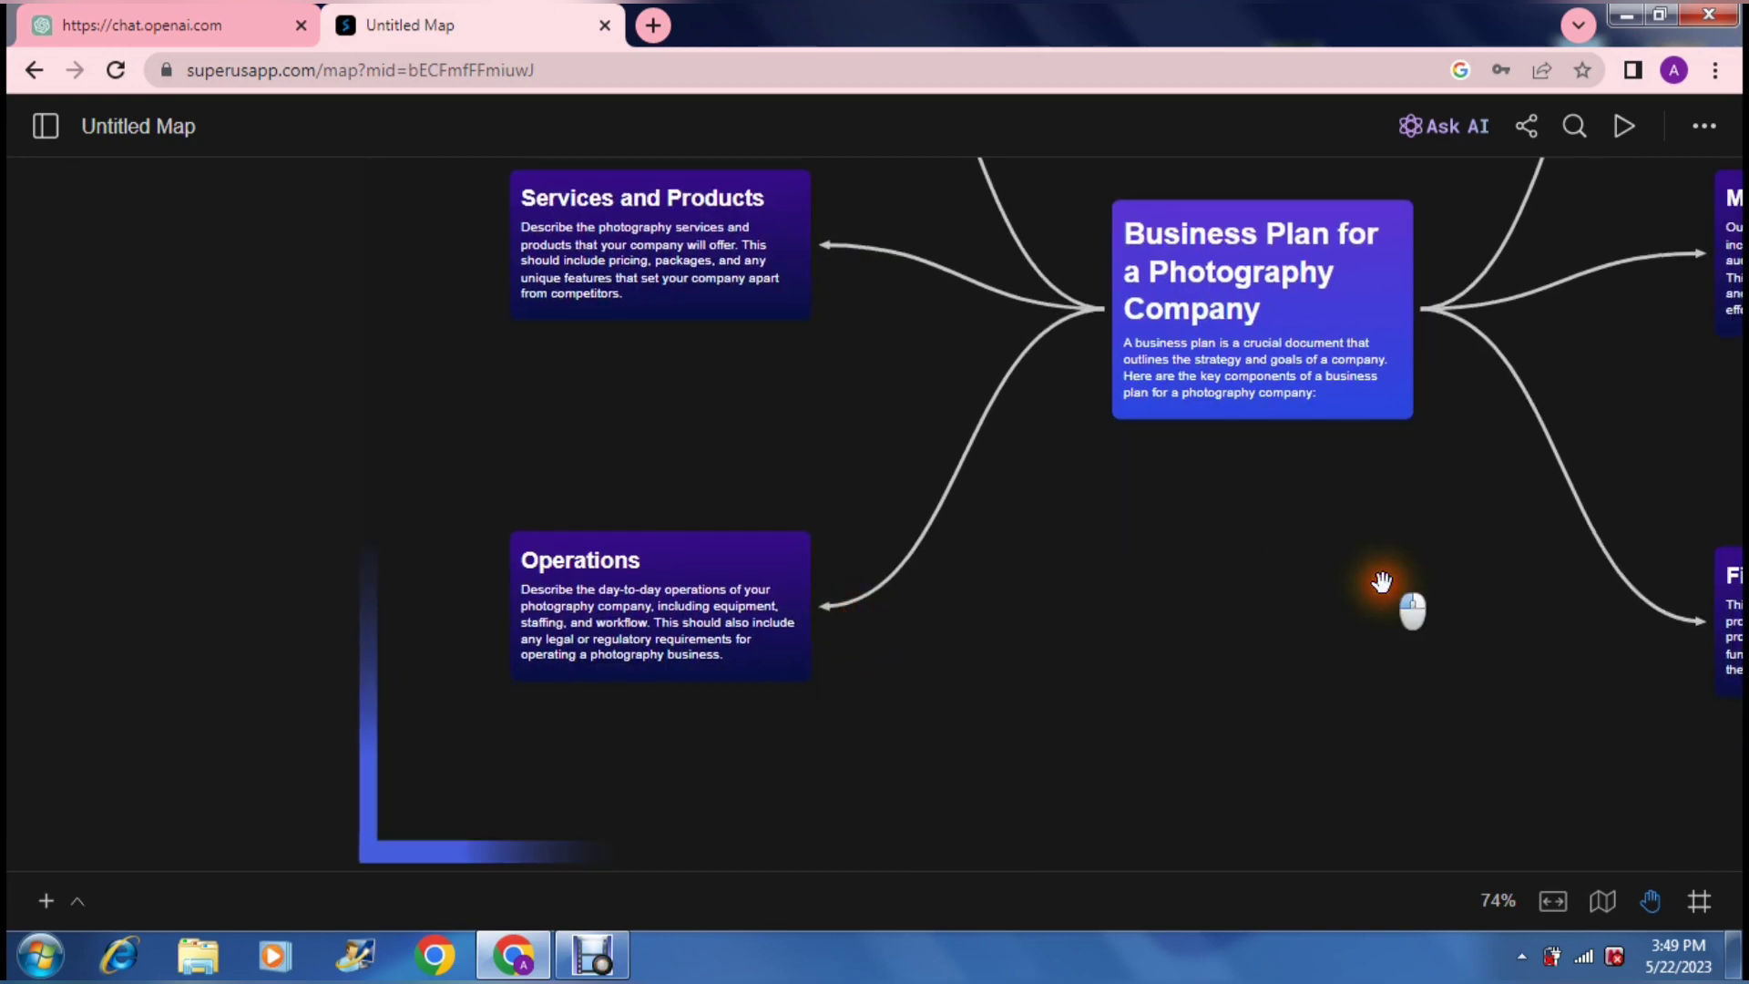
drag(1042, 558, 794, 560)
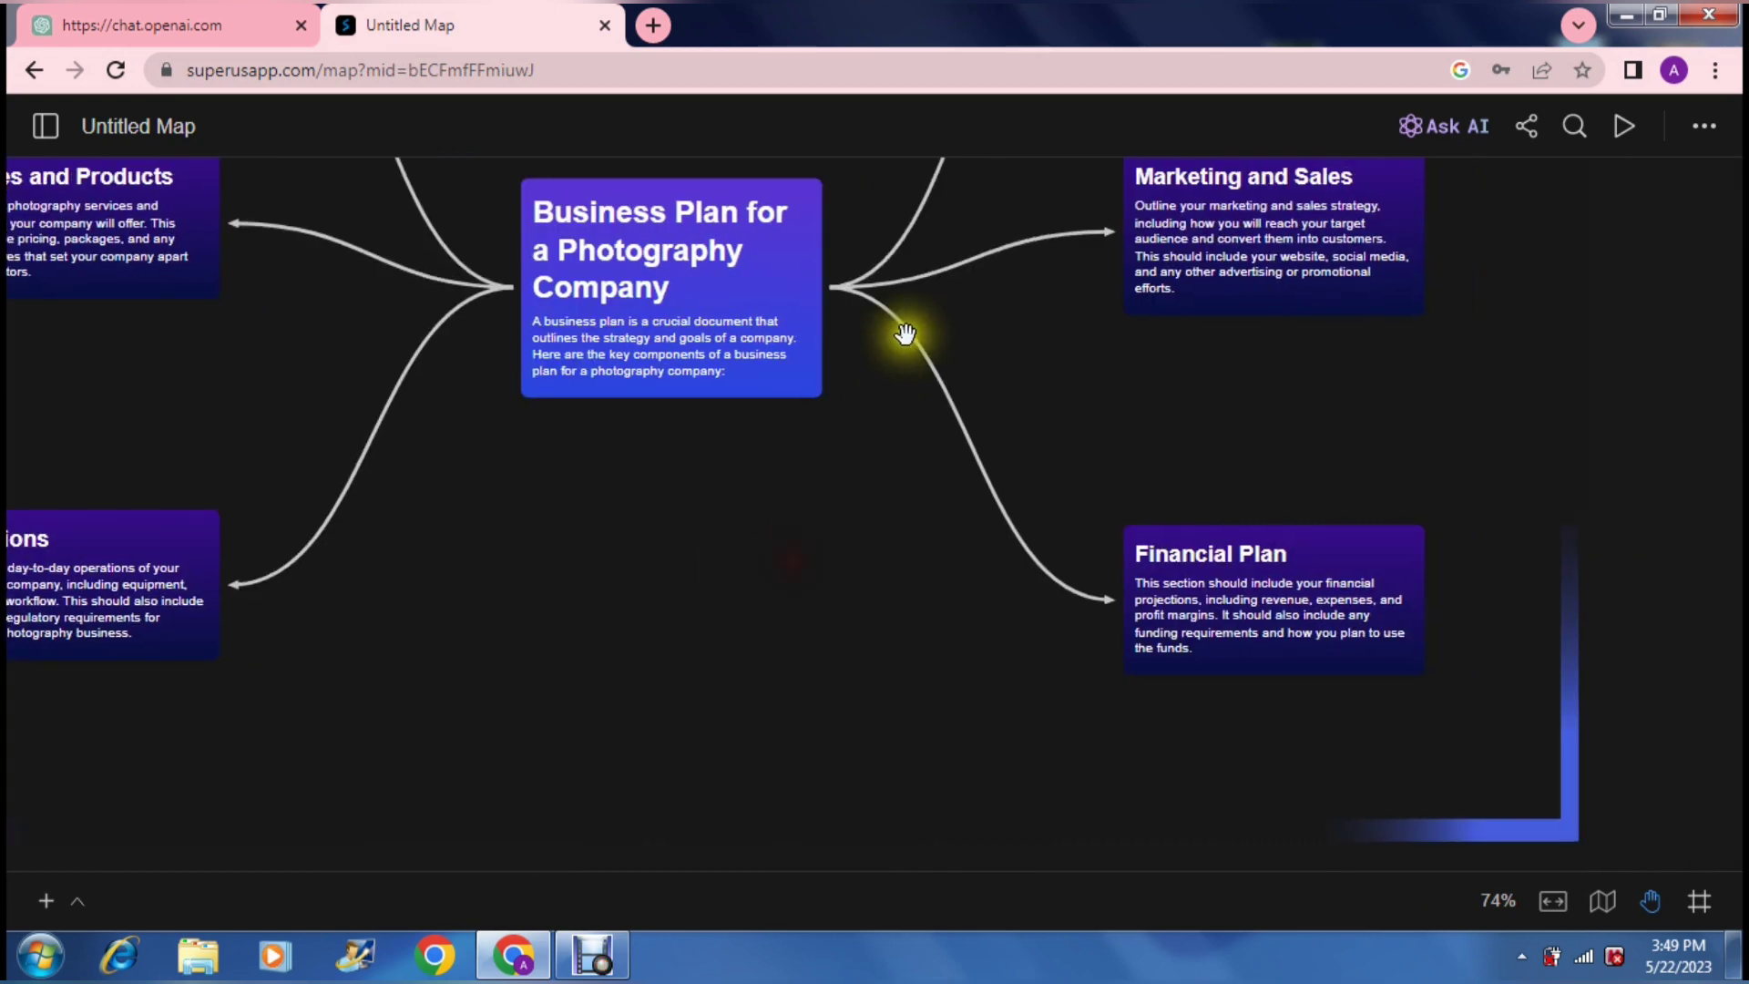
drag(939, 296, 910, 496)
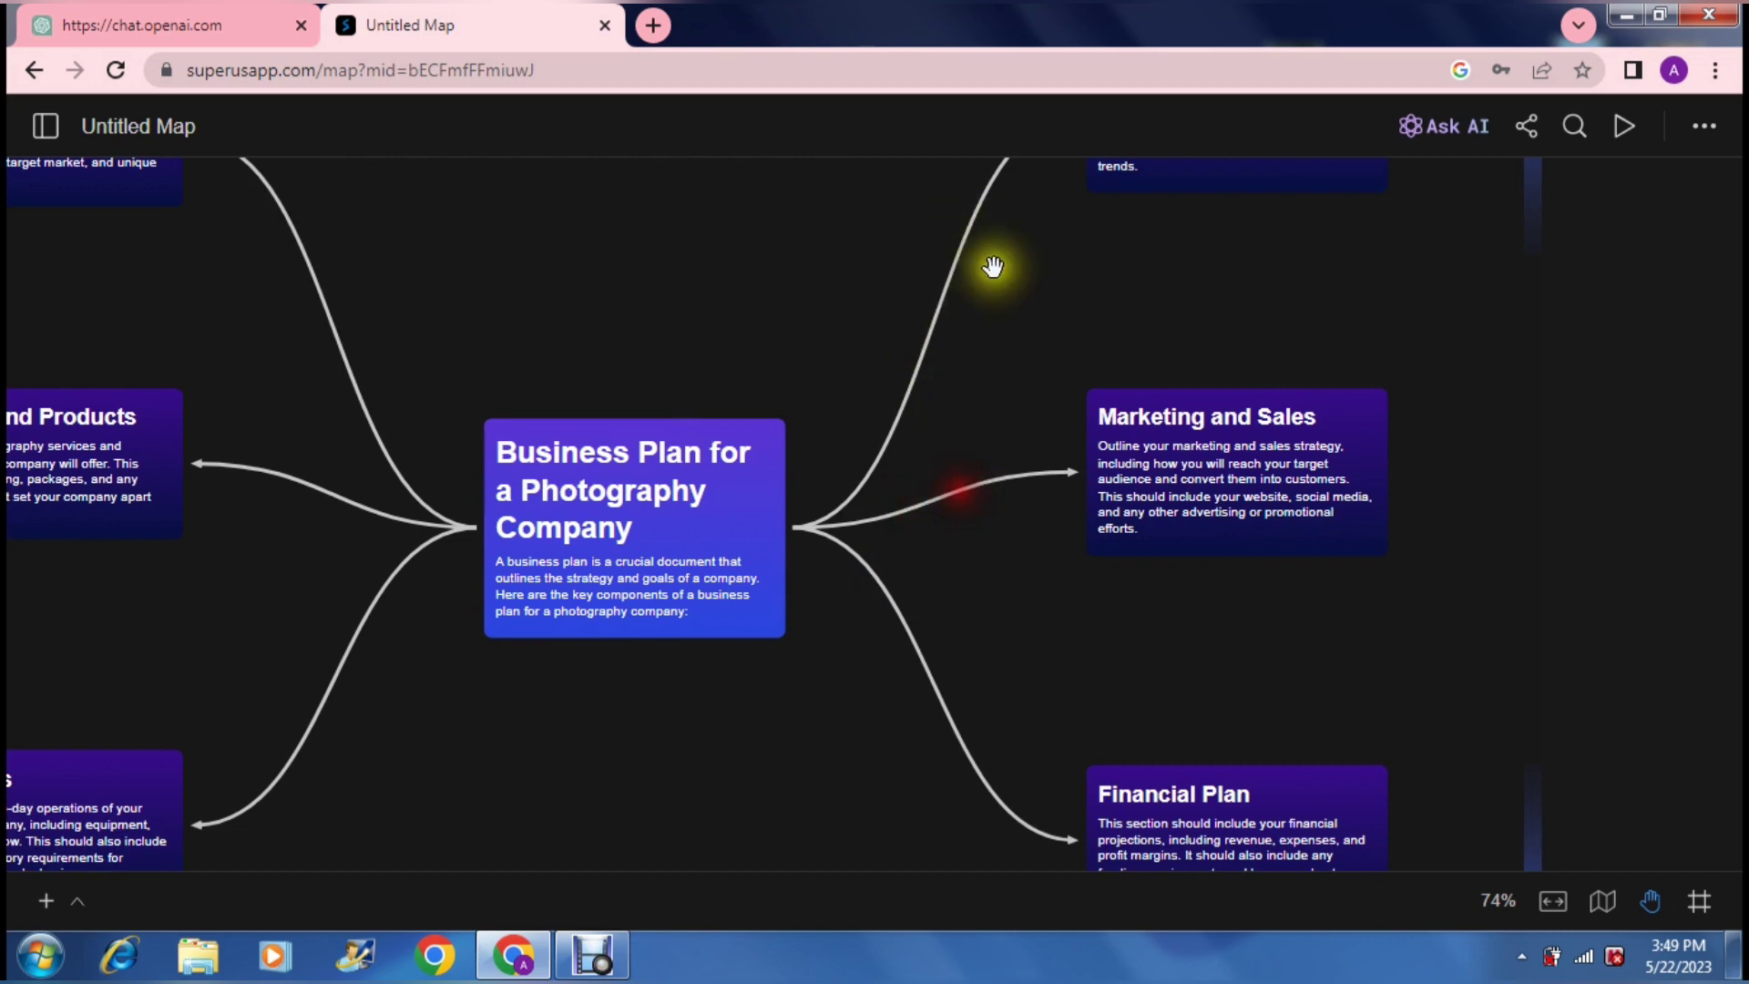
drag(941, 441, 942, 532)
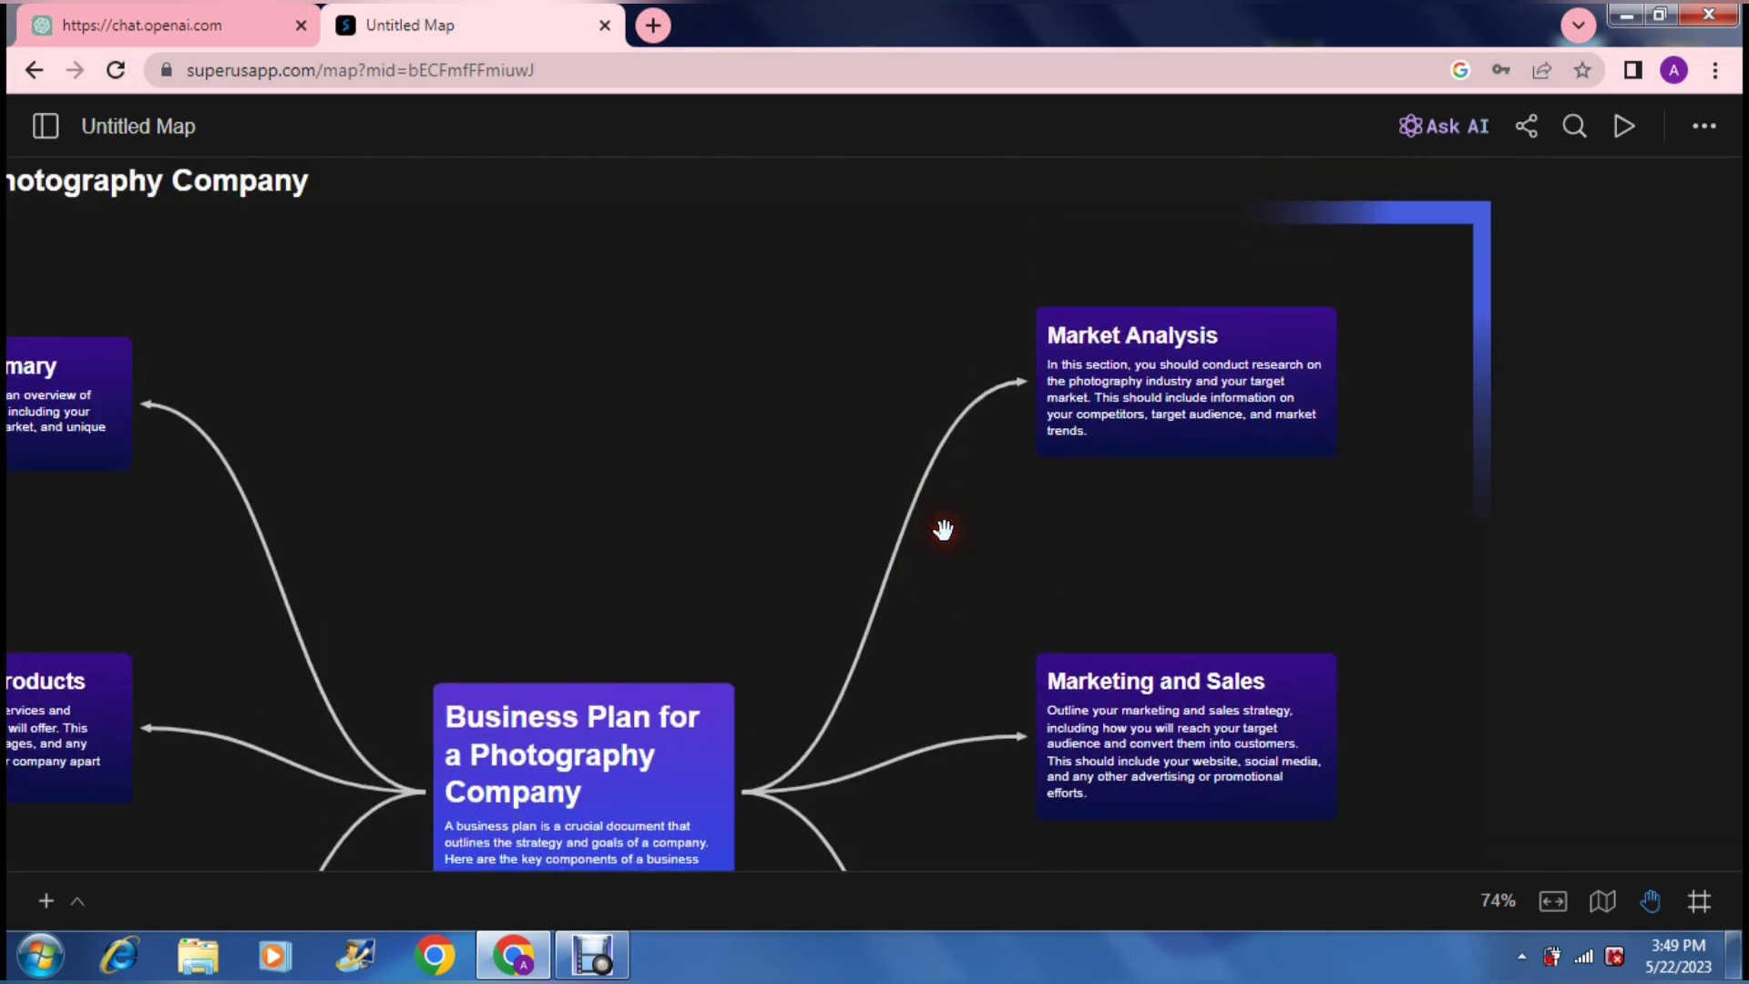
drag(743, 567, 969, 342)
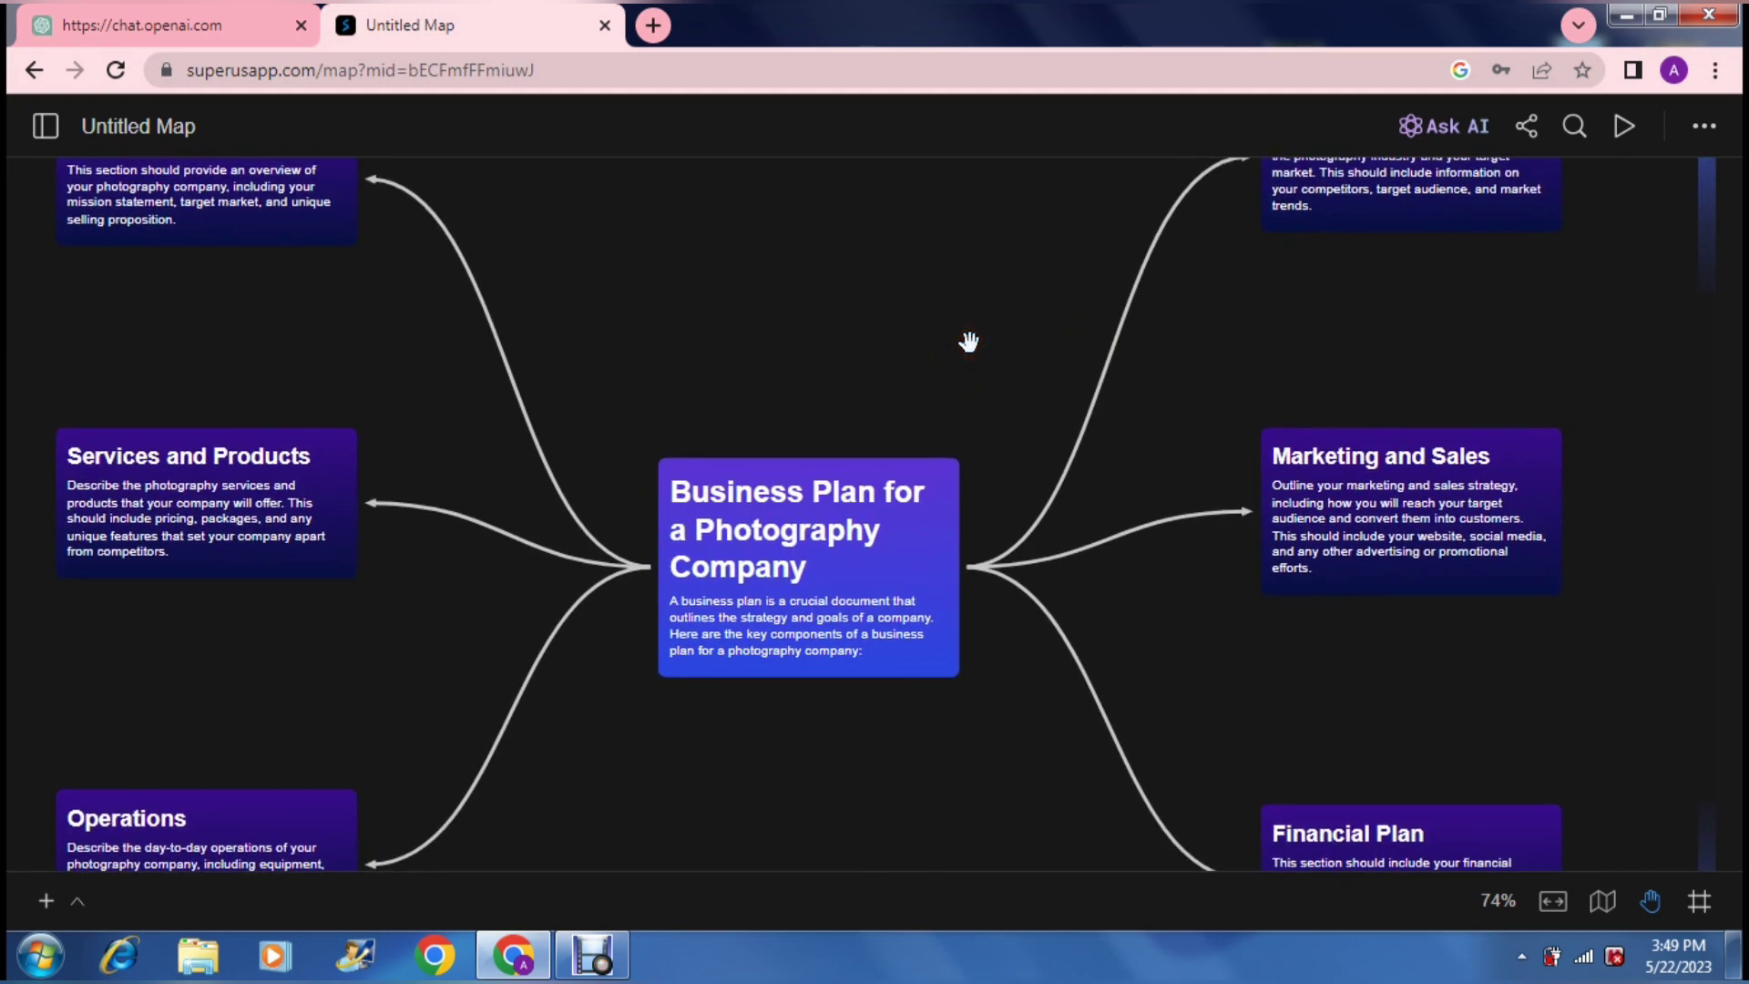
scroll(969, 341, down, 2)
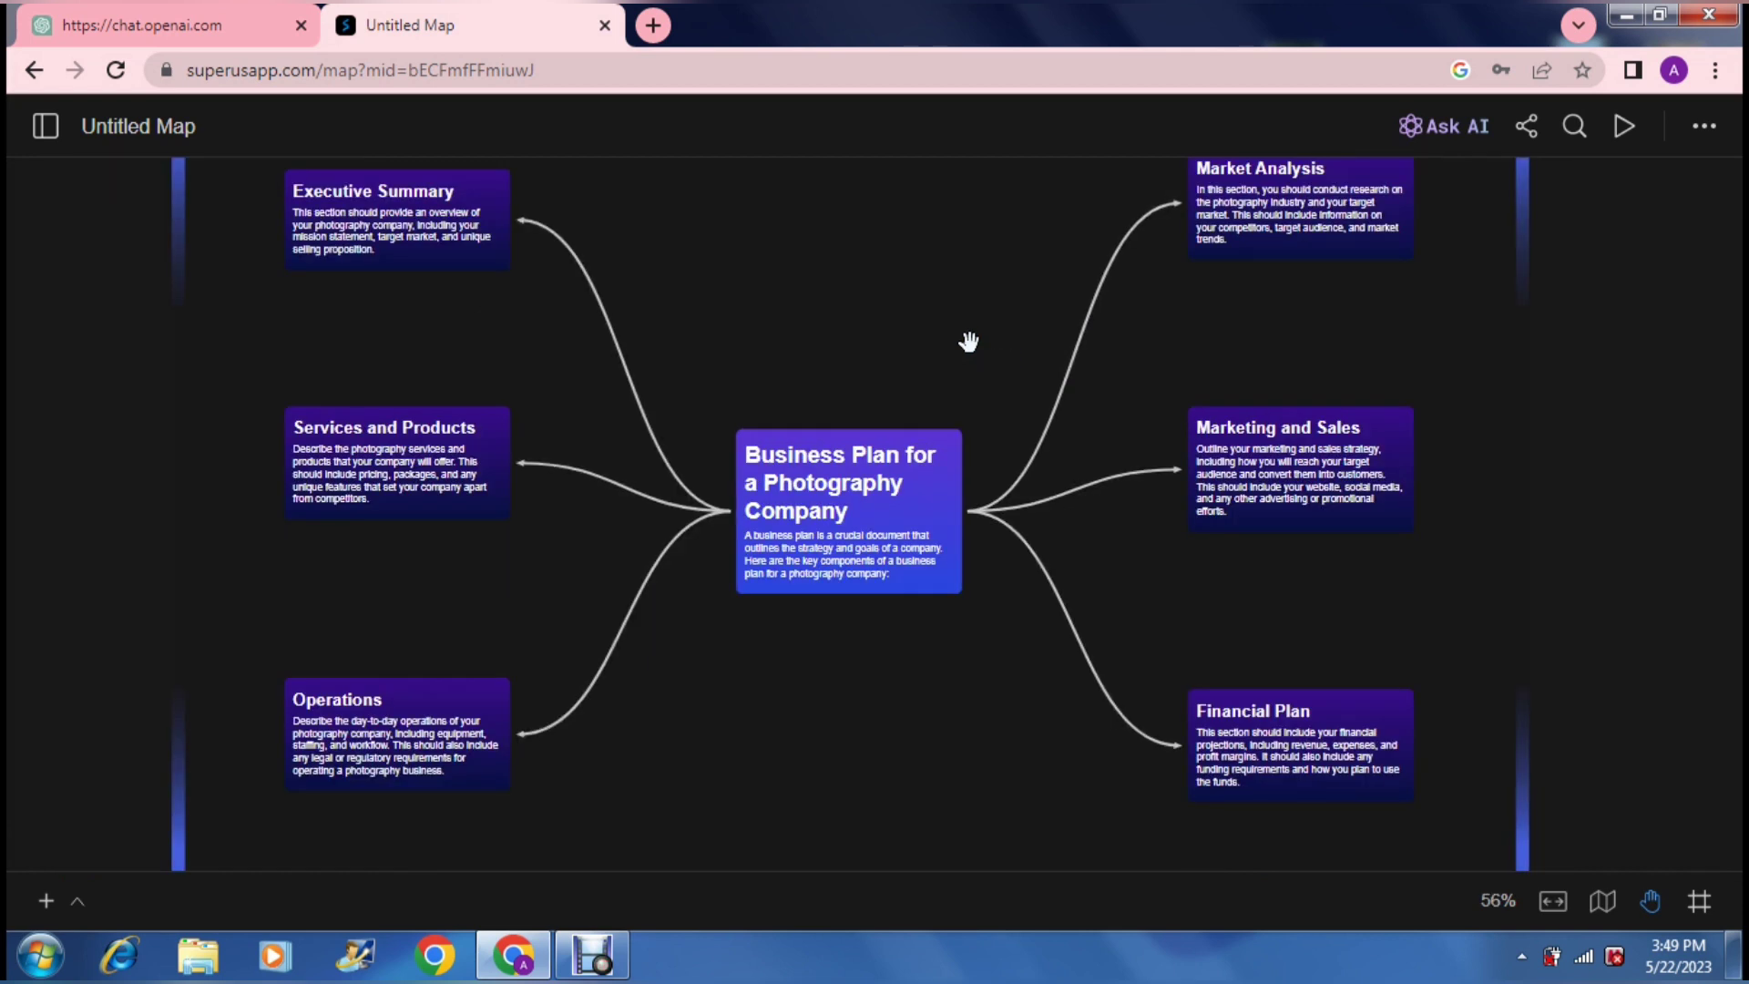
click(975, 341)
click(514, 640)
drag(514, 640, 520, 508)
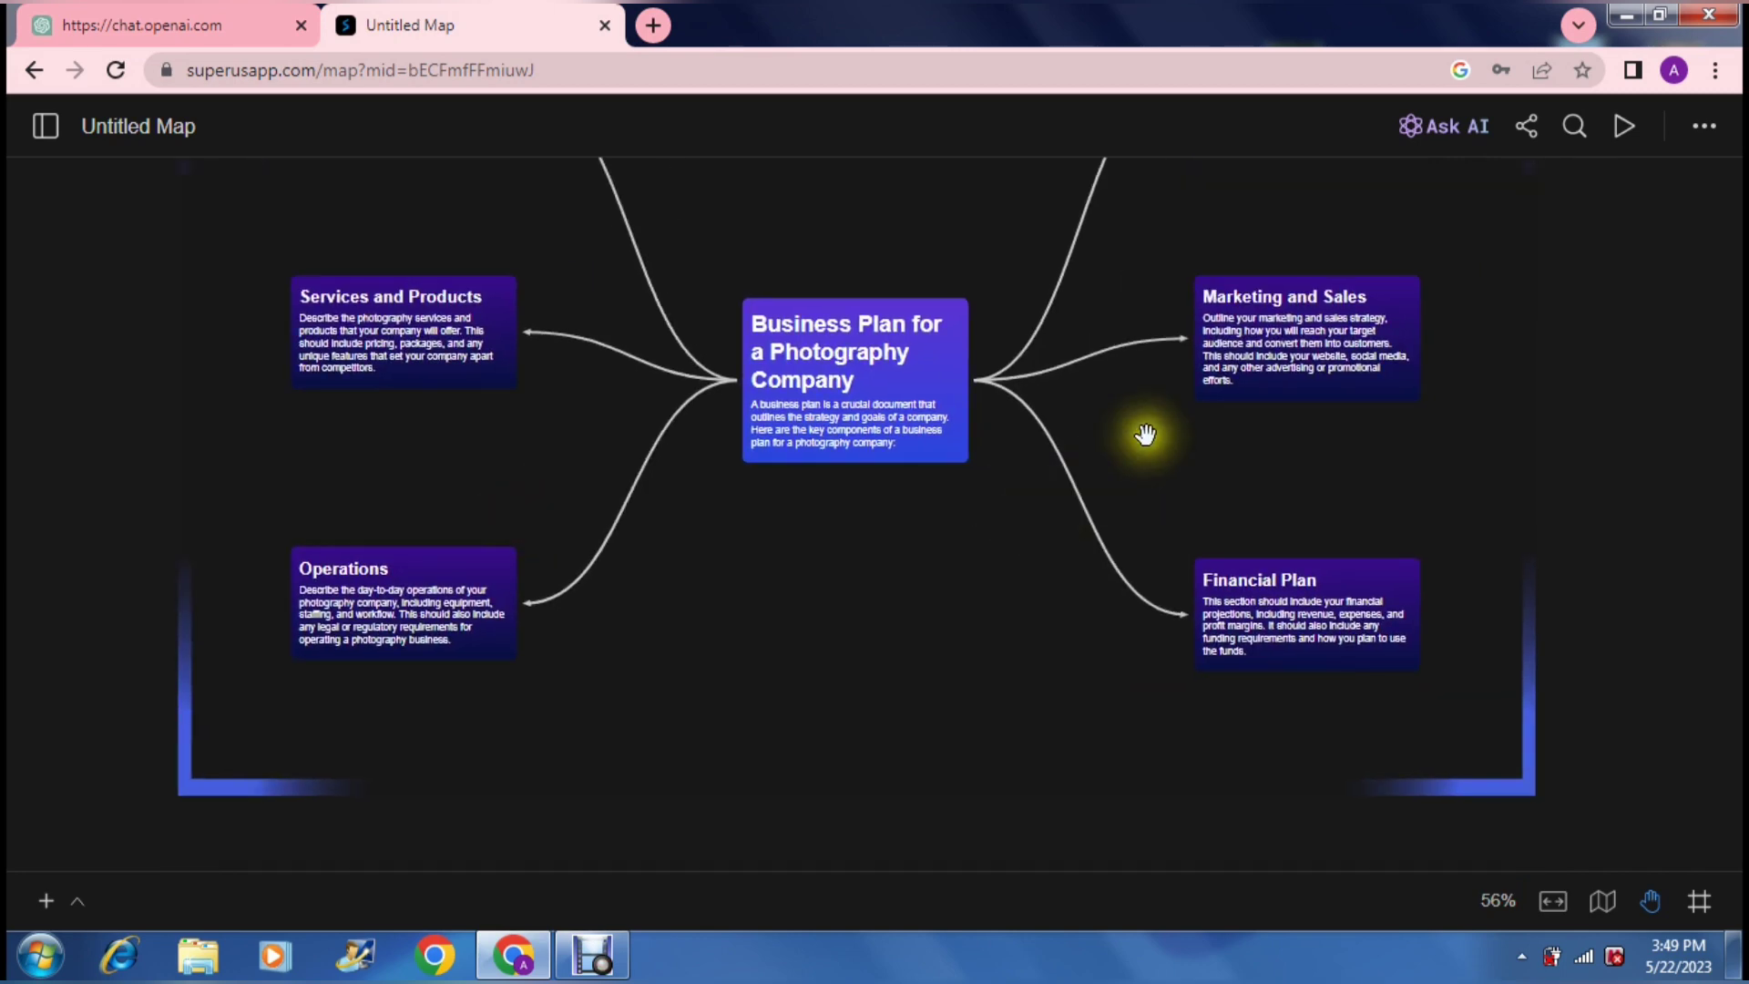
drag(1144, 433, 823, 553)
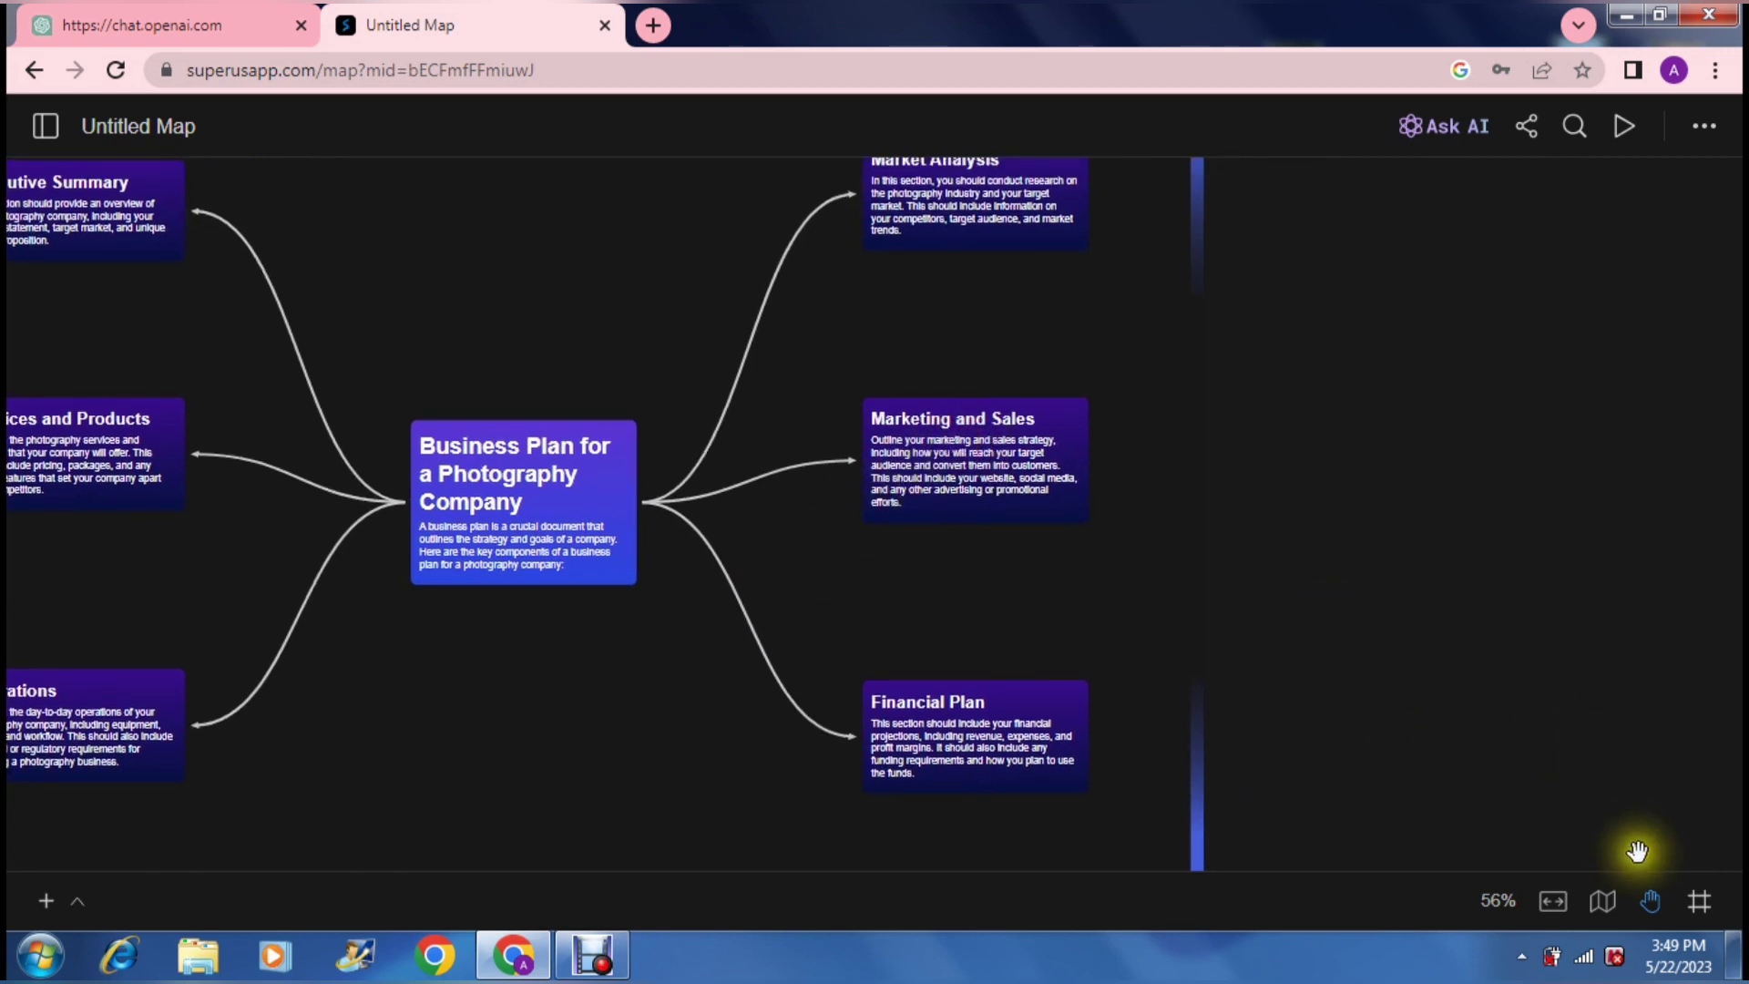
click(1651, 902)
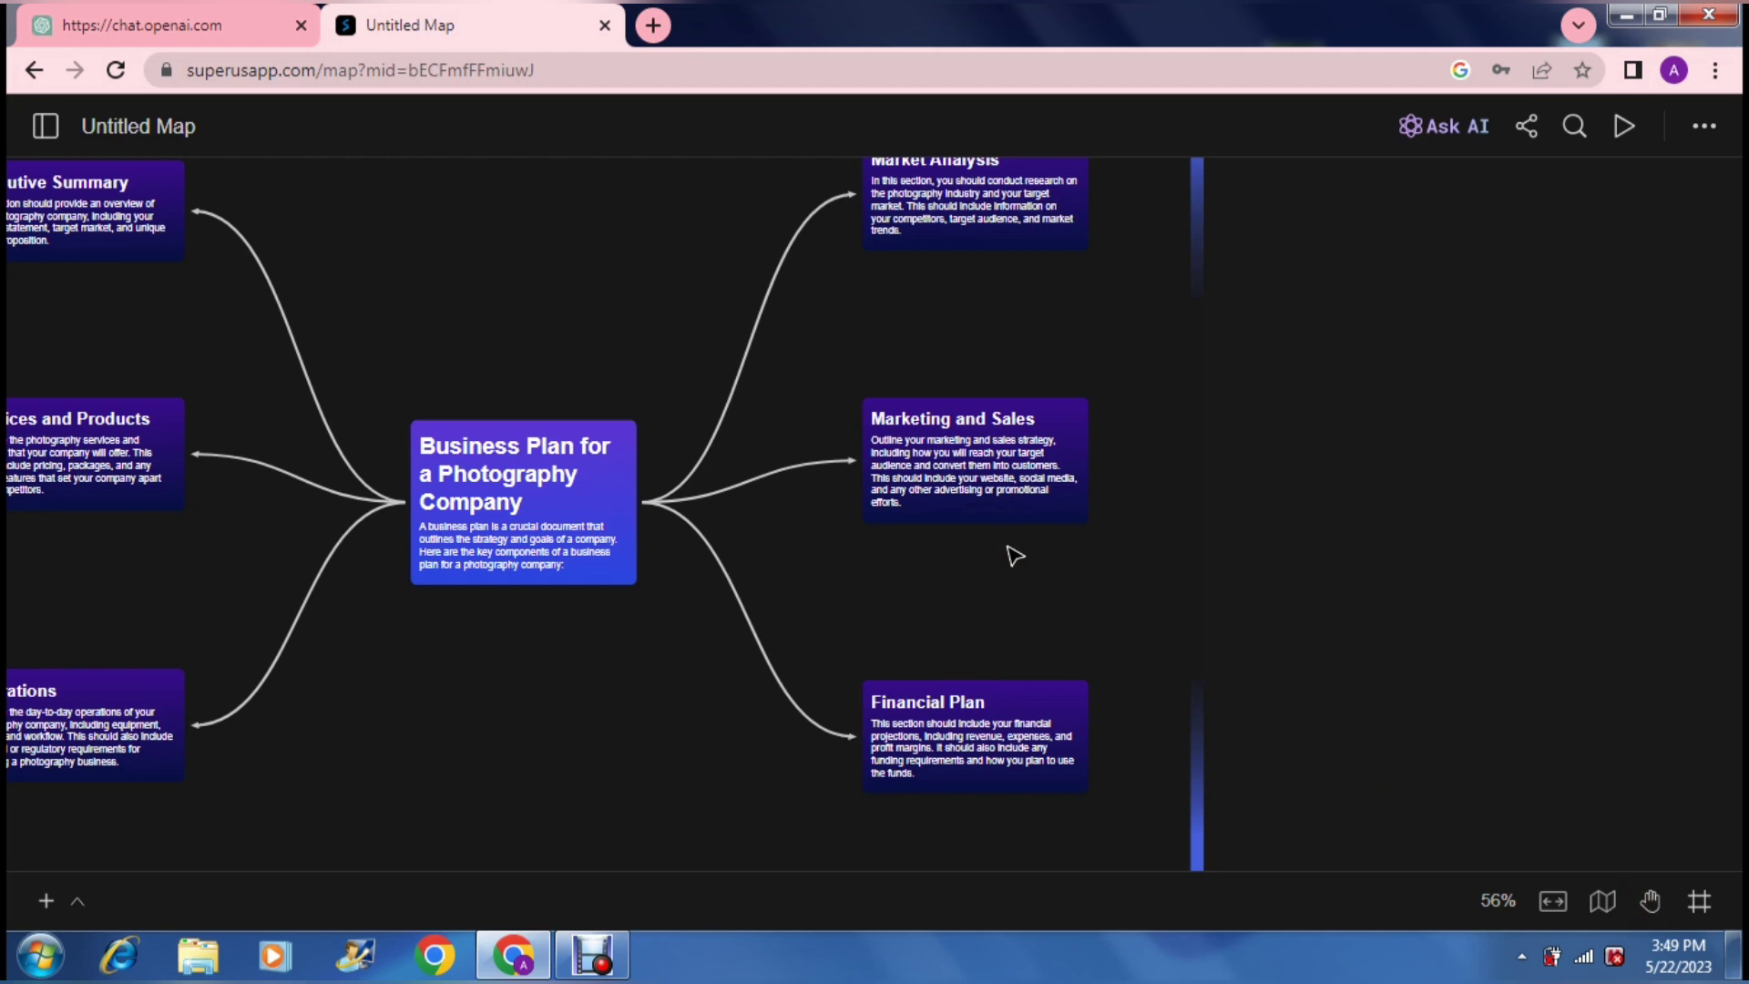
- Set the Marketing and Sales card's background to green
click(973, 471)
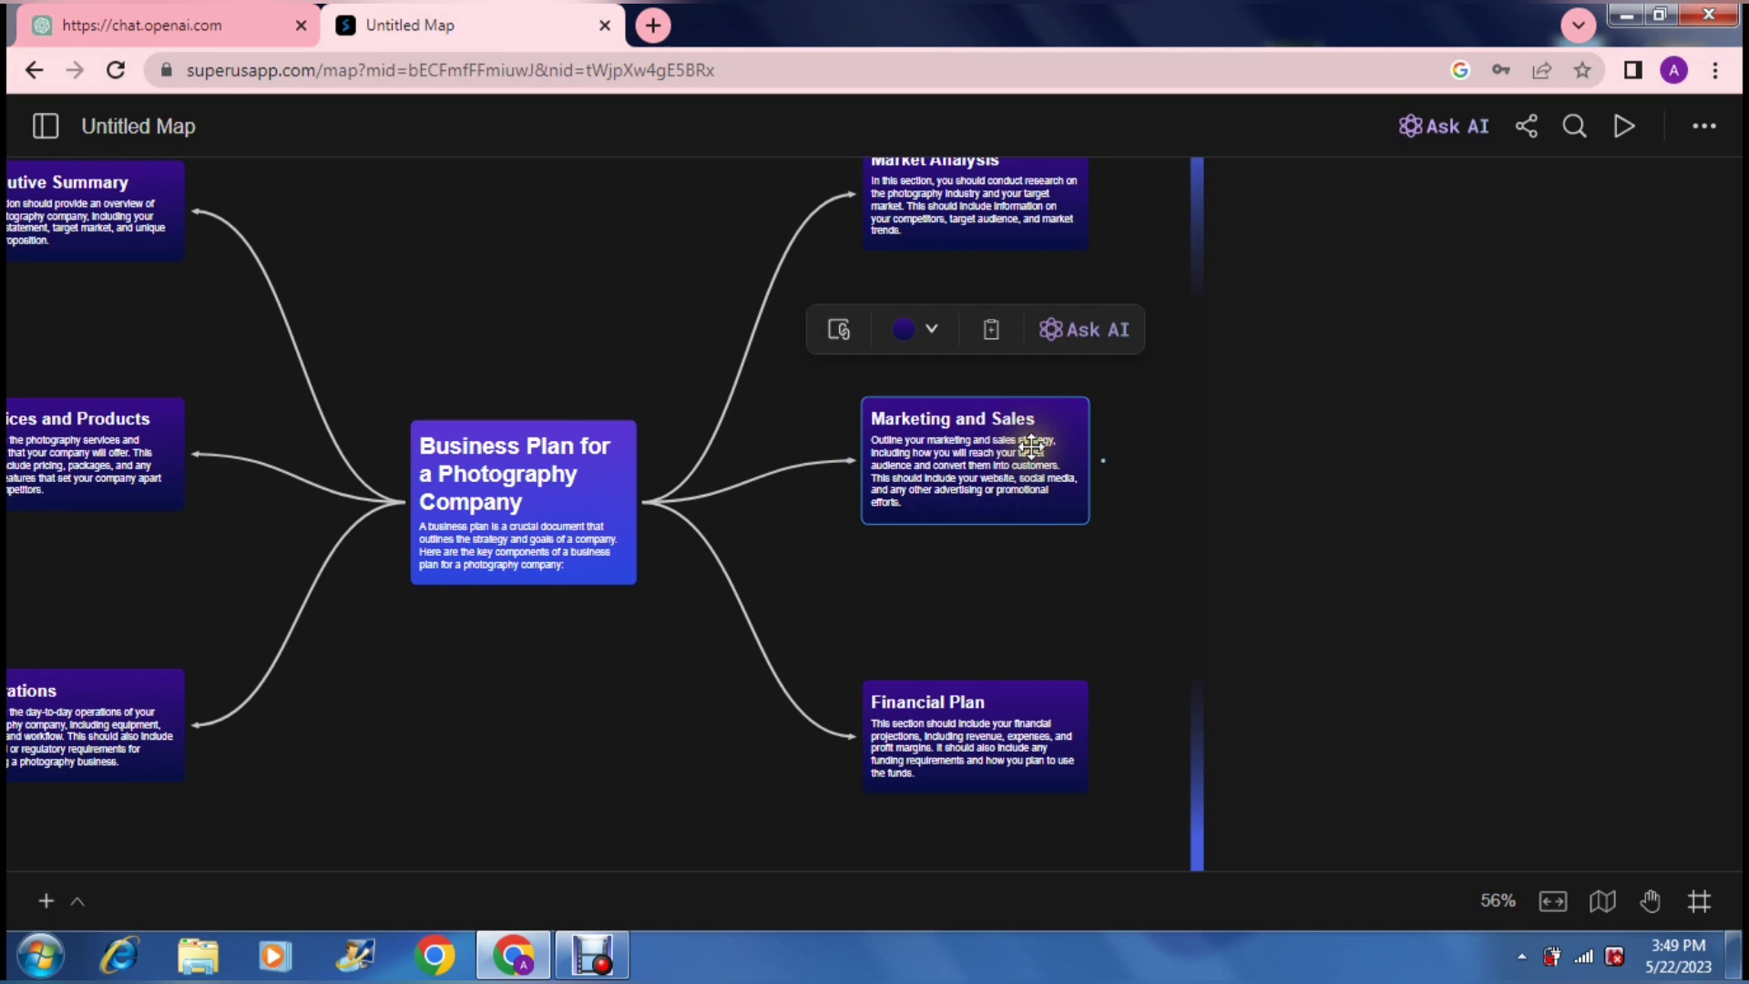
click(933, 333)
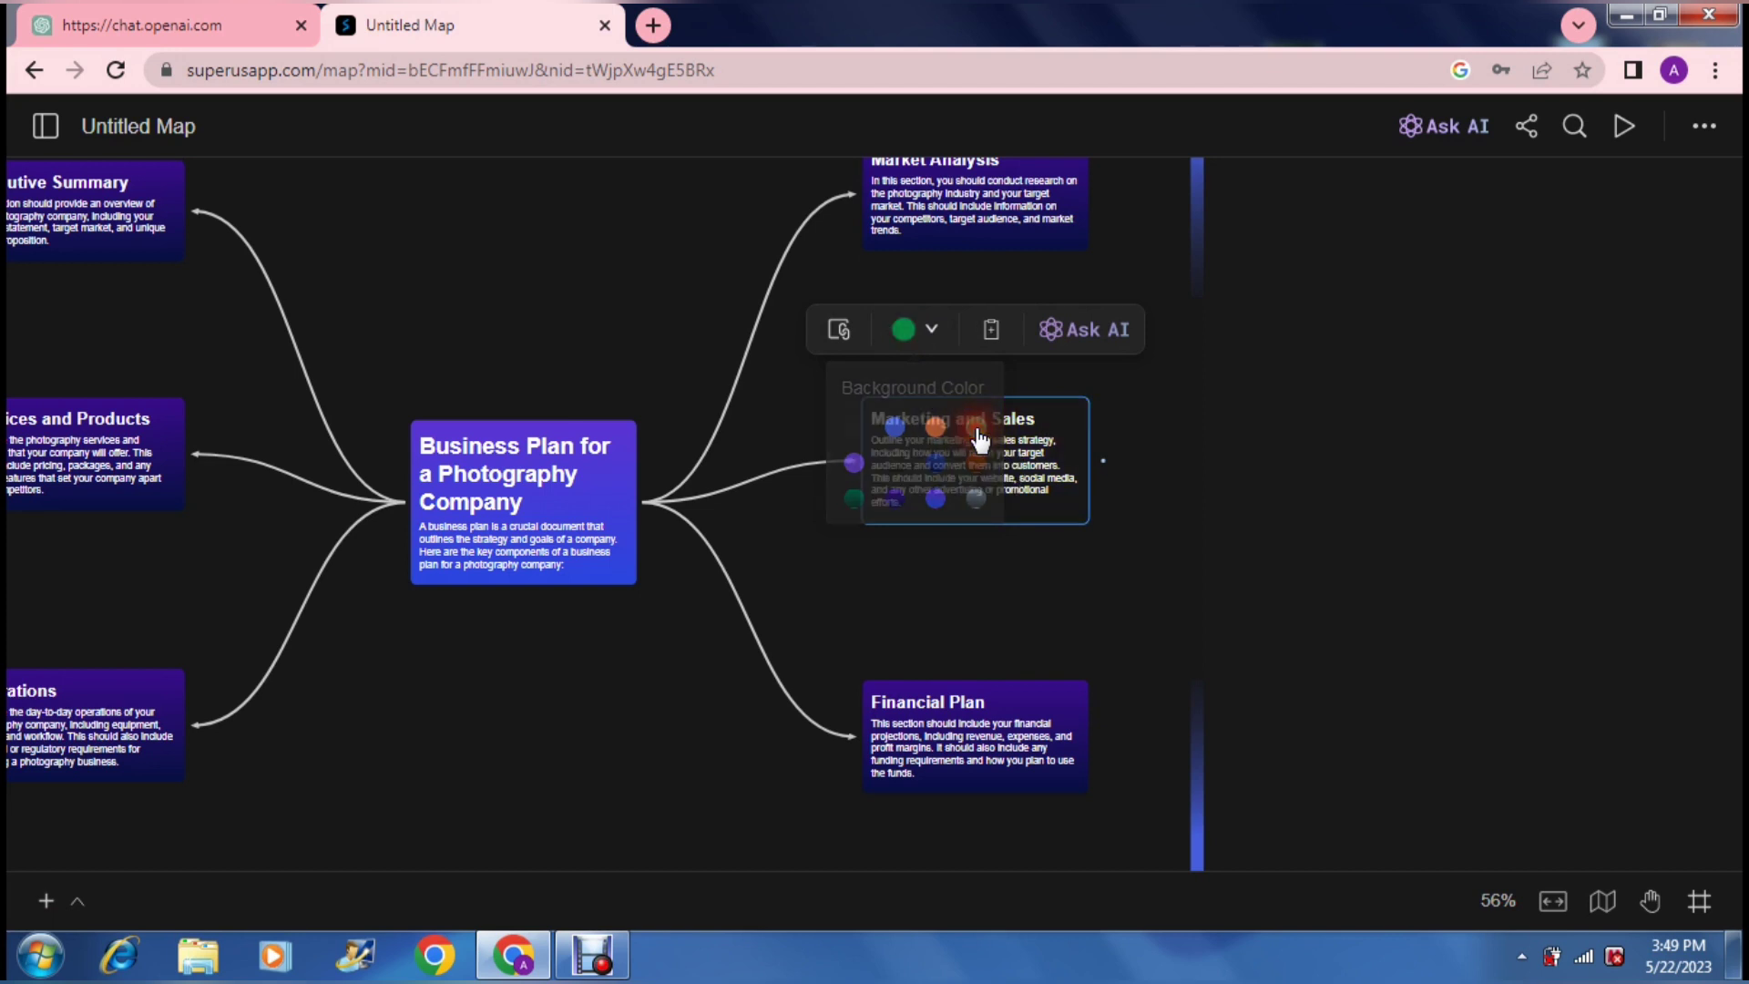
click(977, 434)
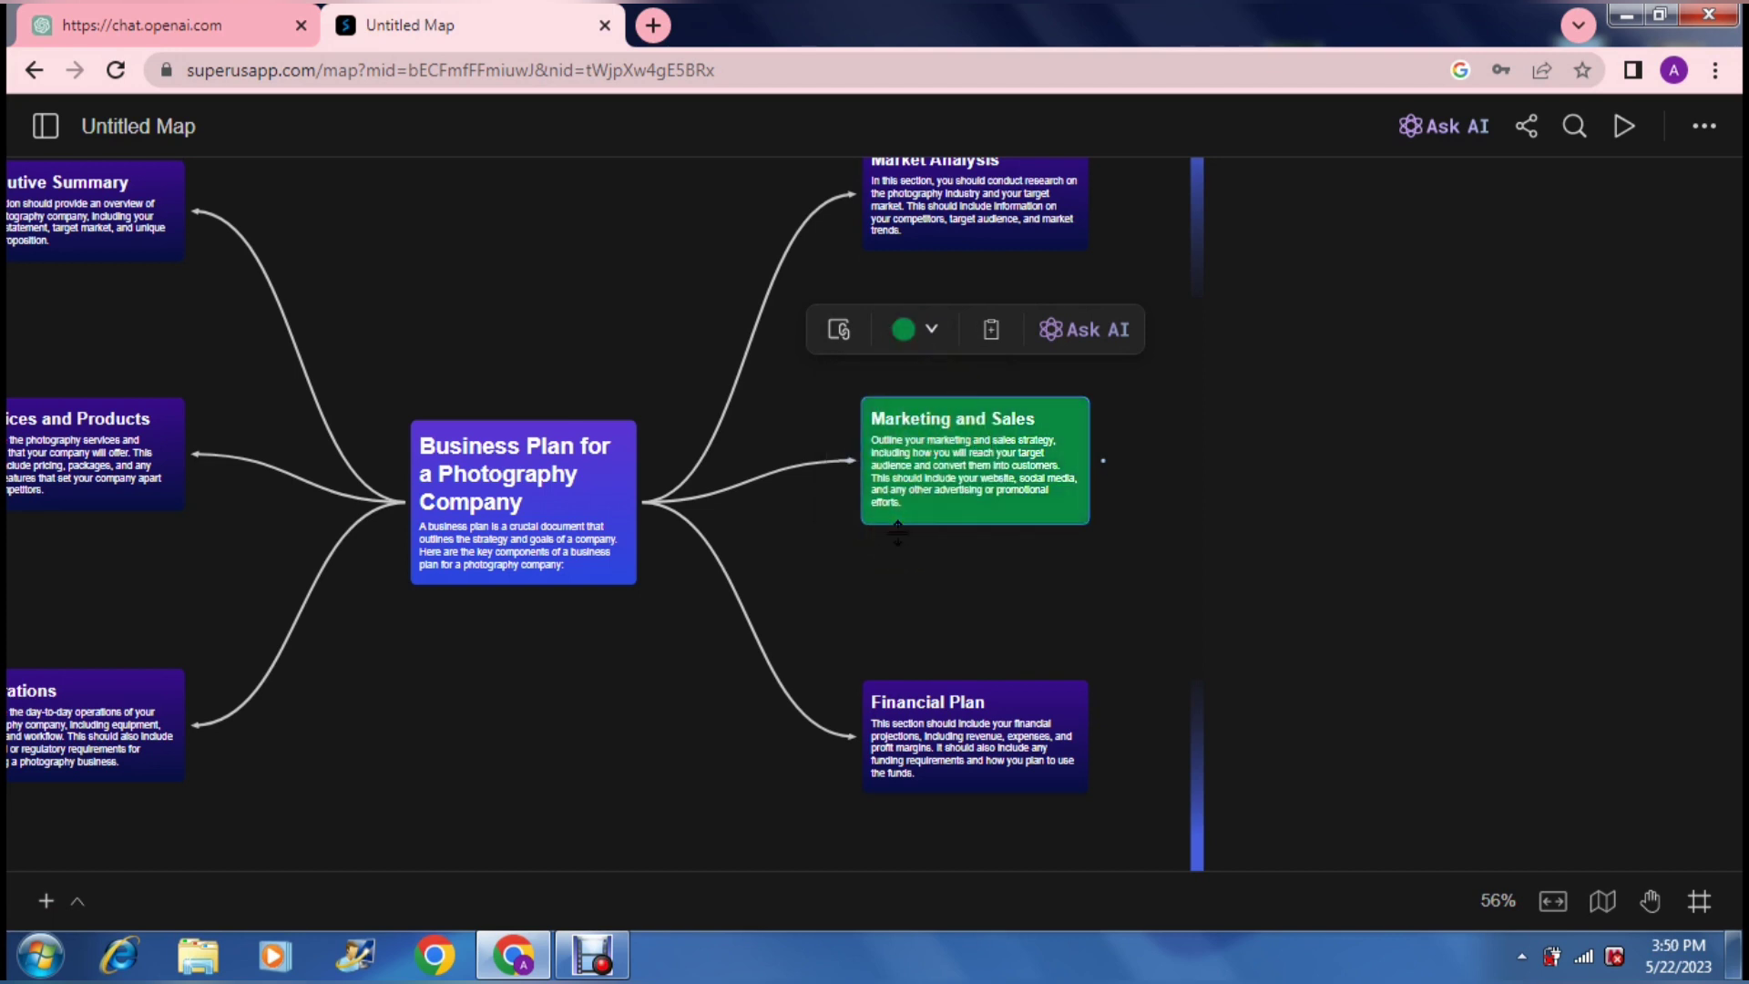
- Set the Financial Plan card's background to brown, then bring up the Marketing and Sales AI prompt
click(941, 690)
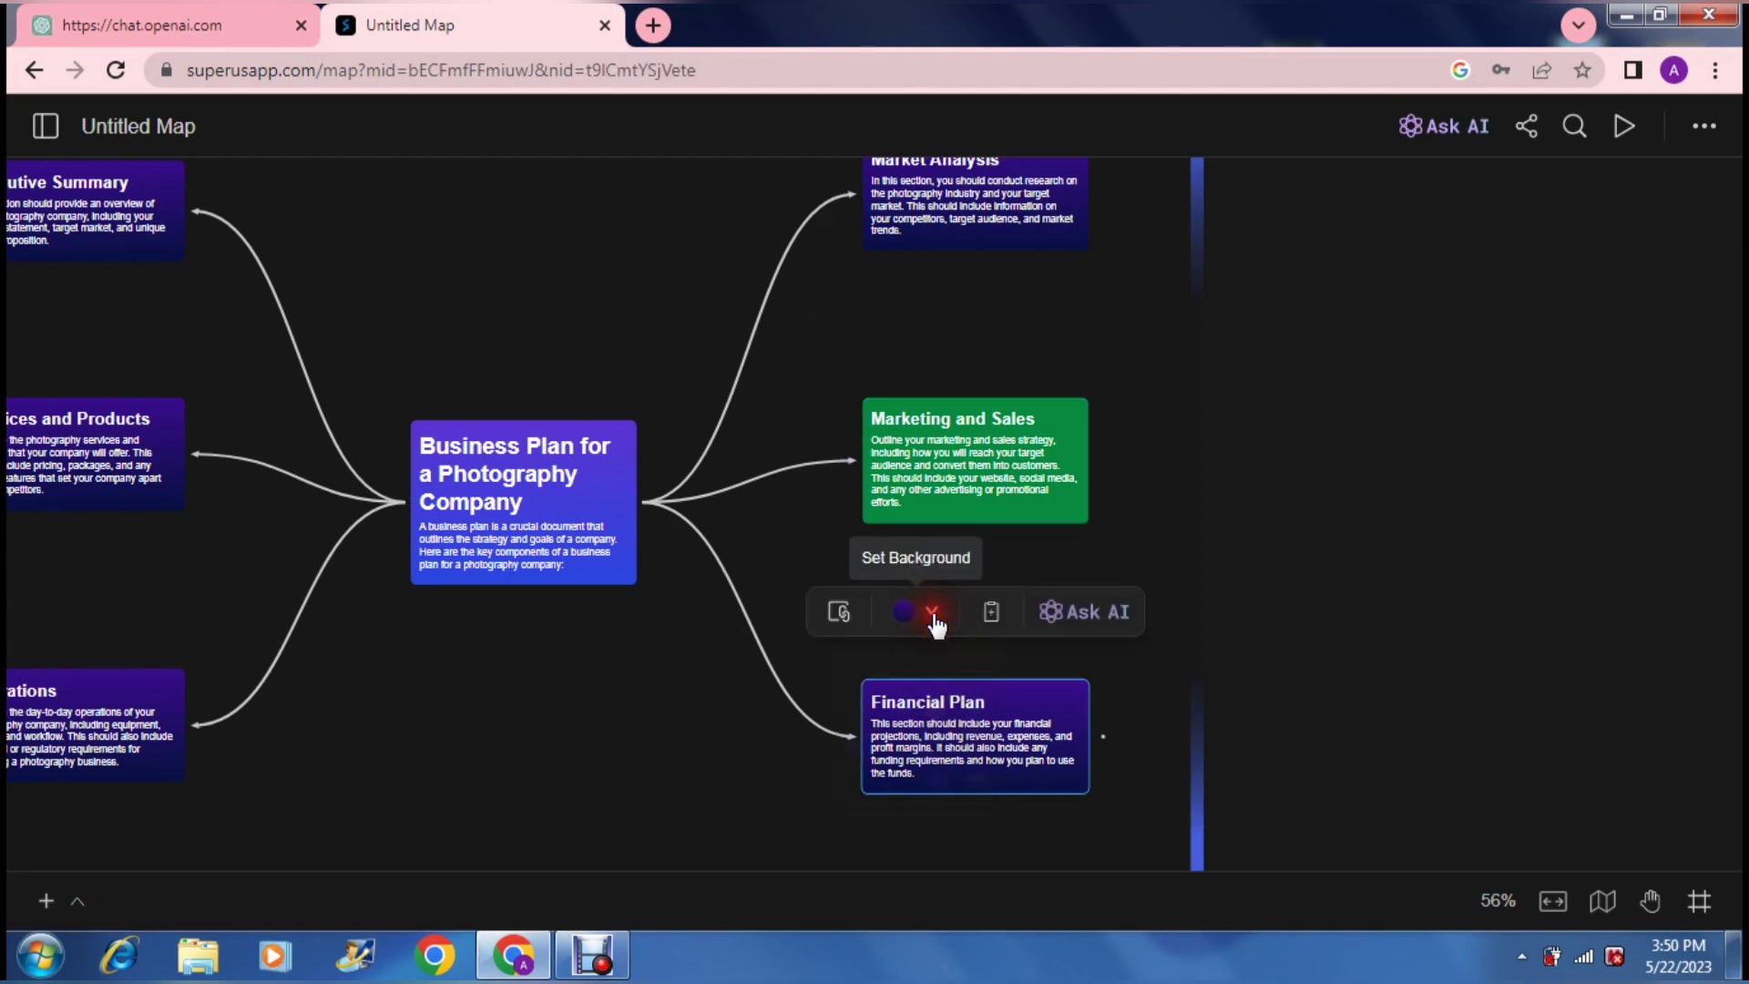
click(934, 618)
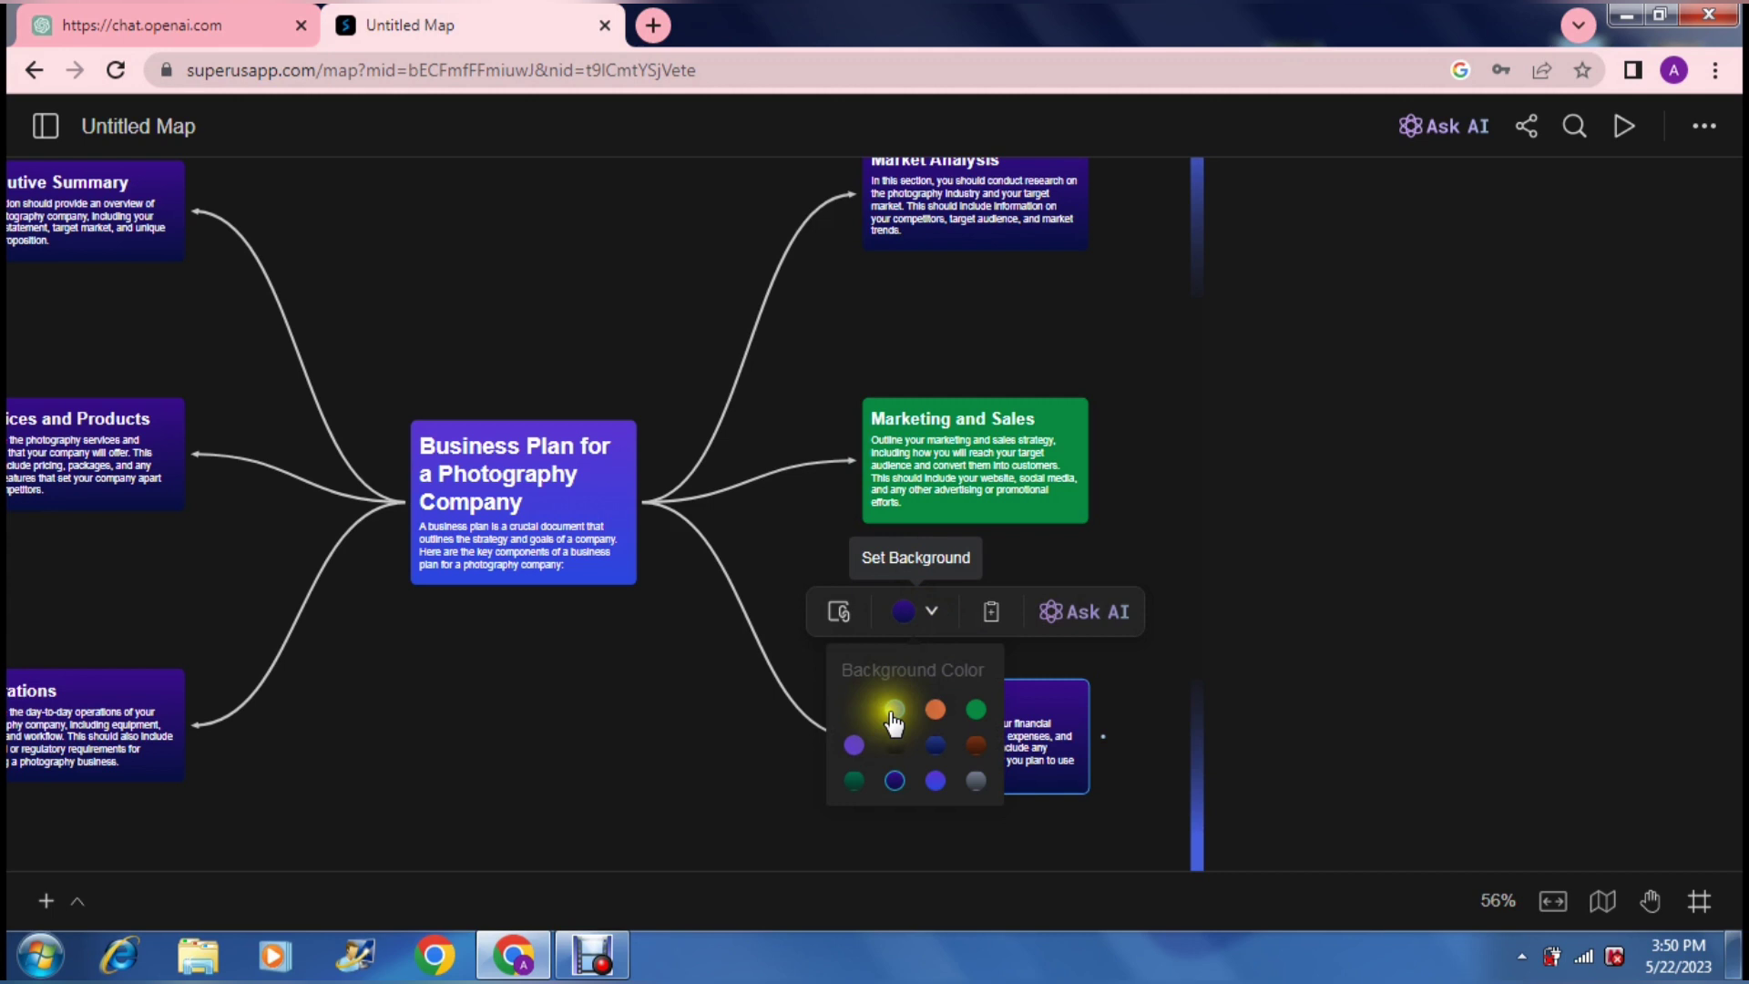
click(974, 747)
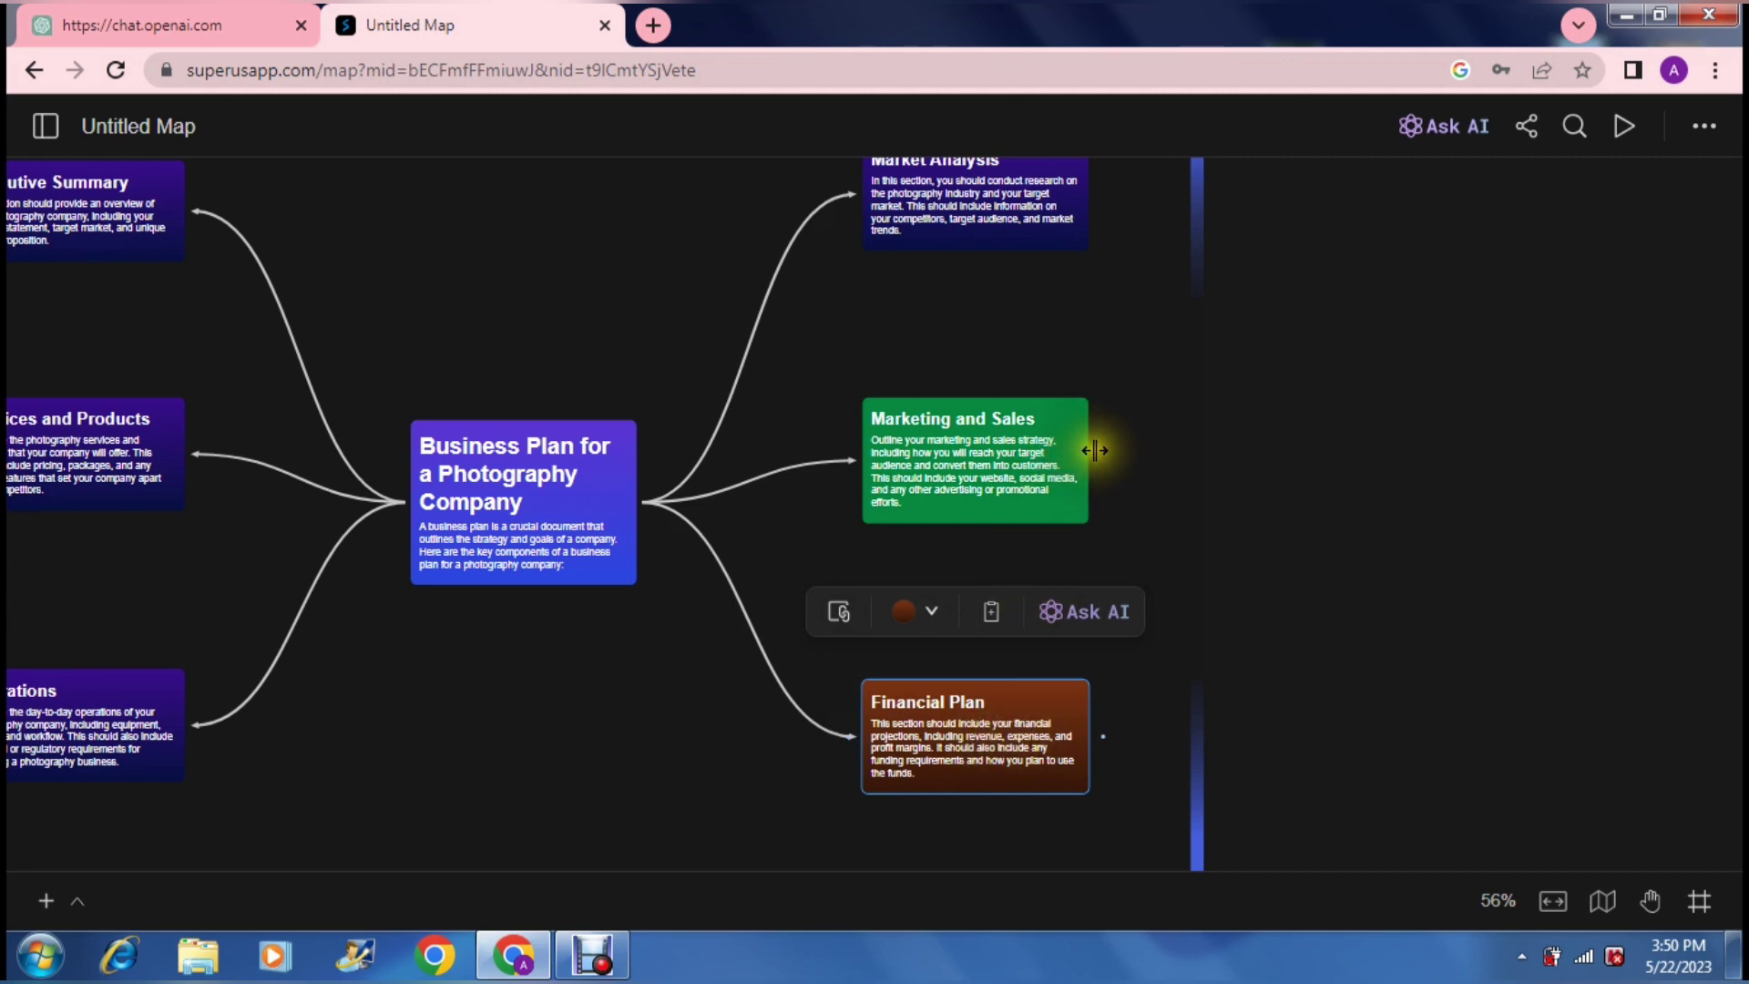
click(1043, 464)
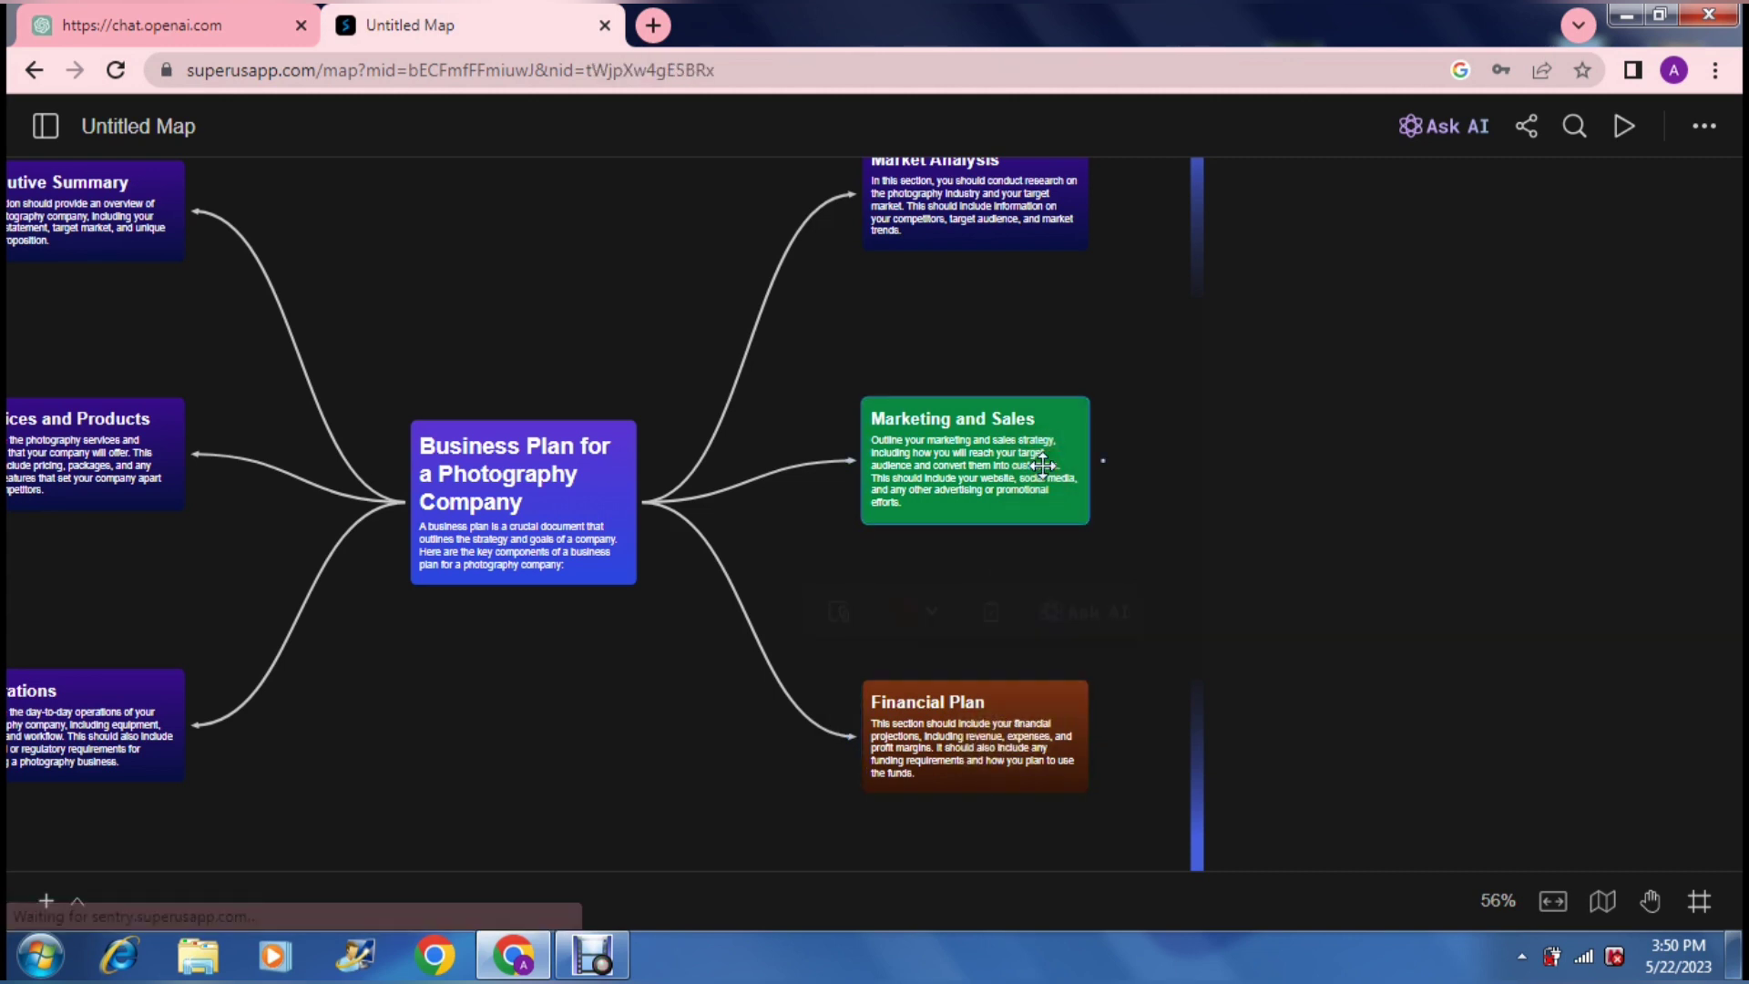
click(1104, 462)
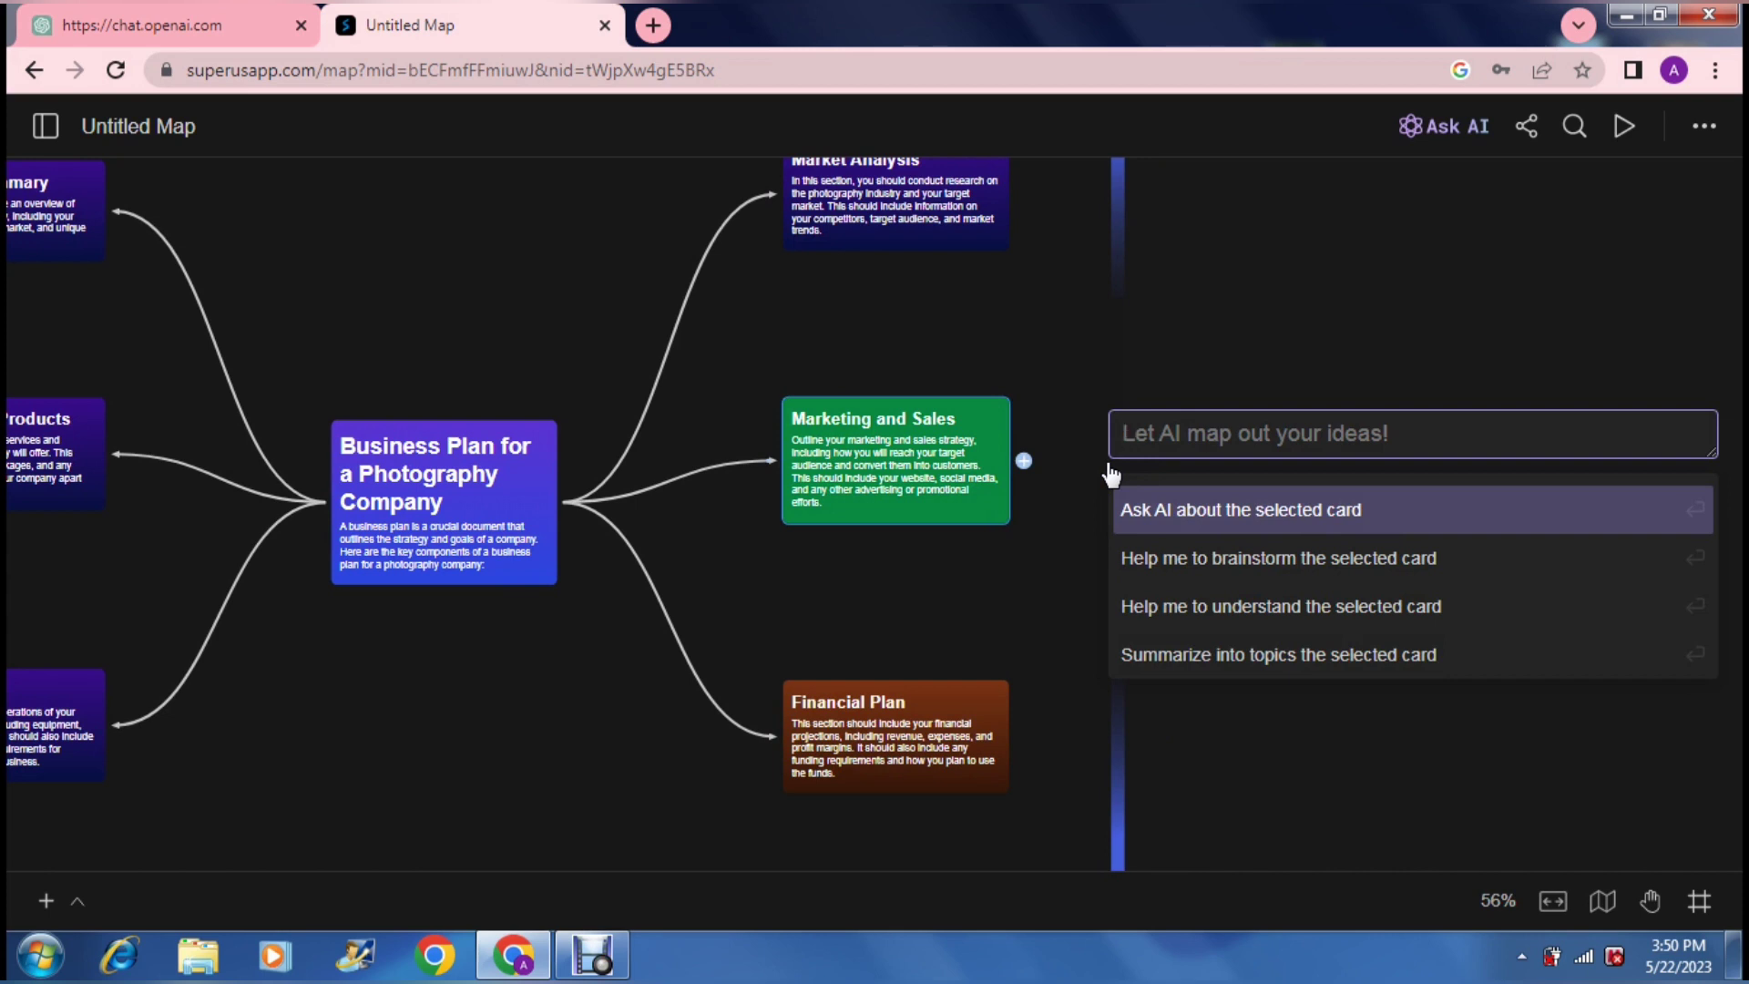
- Enter 'Give me avenues for social media marketing' in the Marketing and Sales AI prompt
text(Give me)
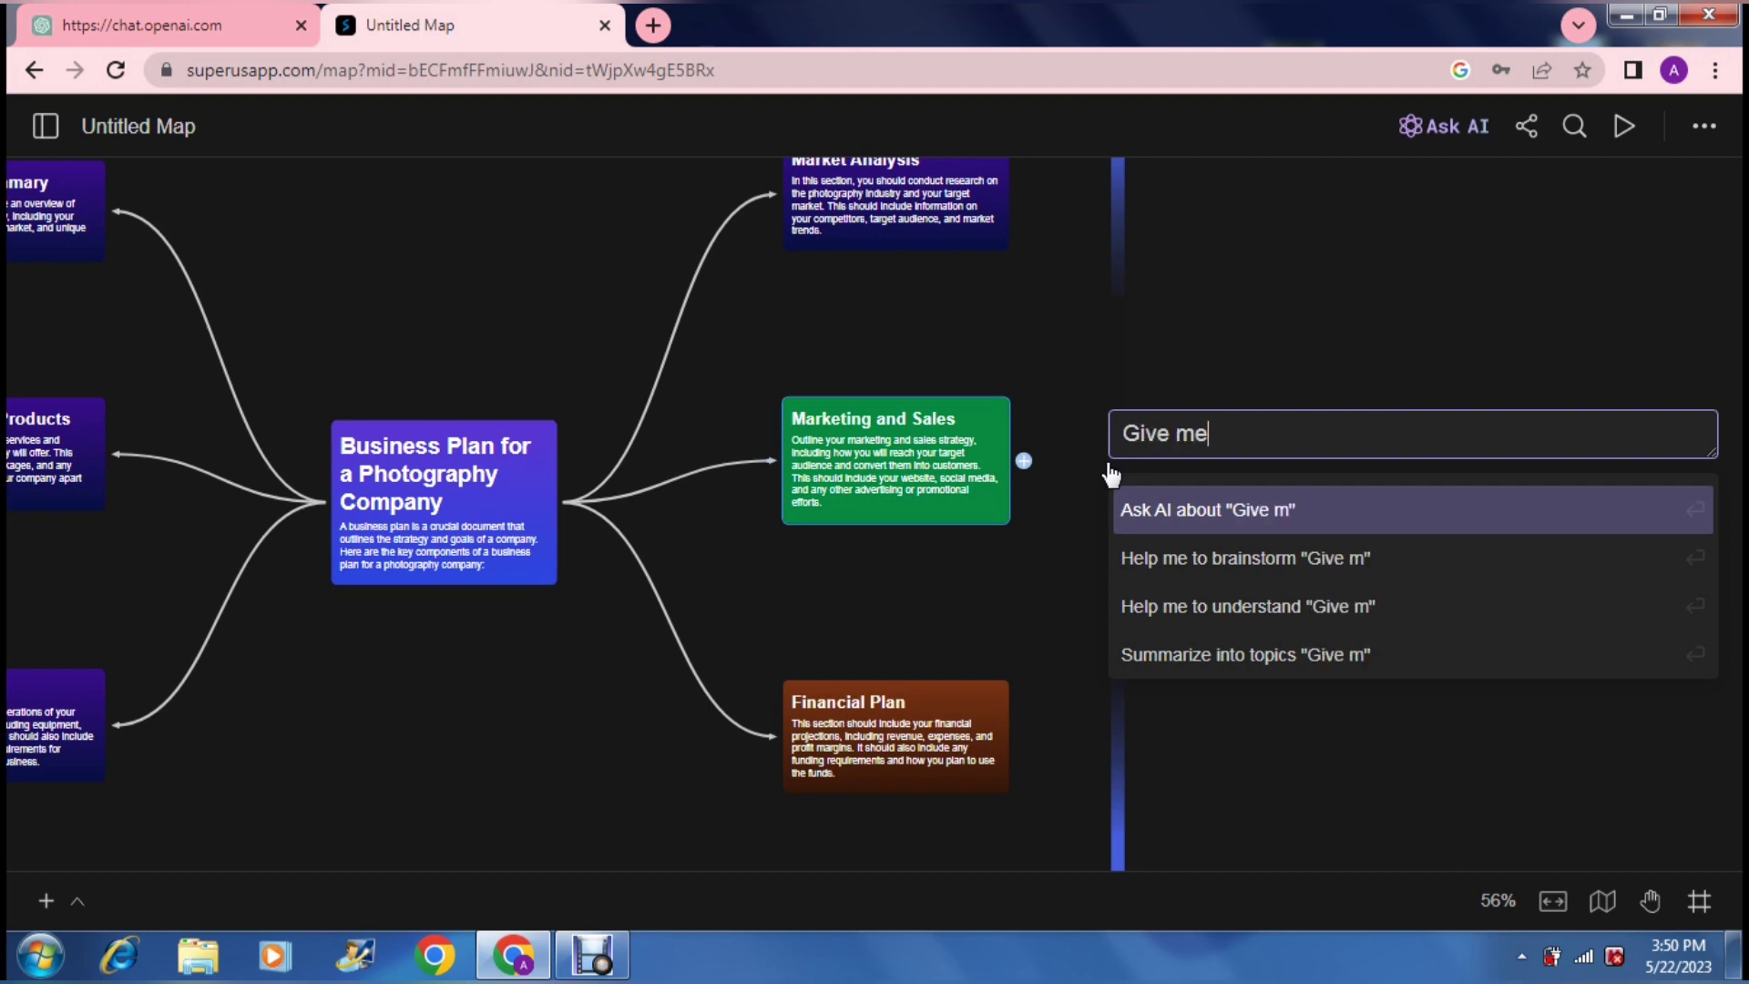
text( av)
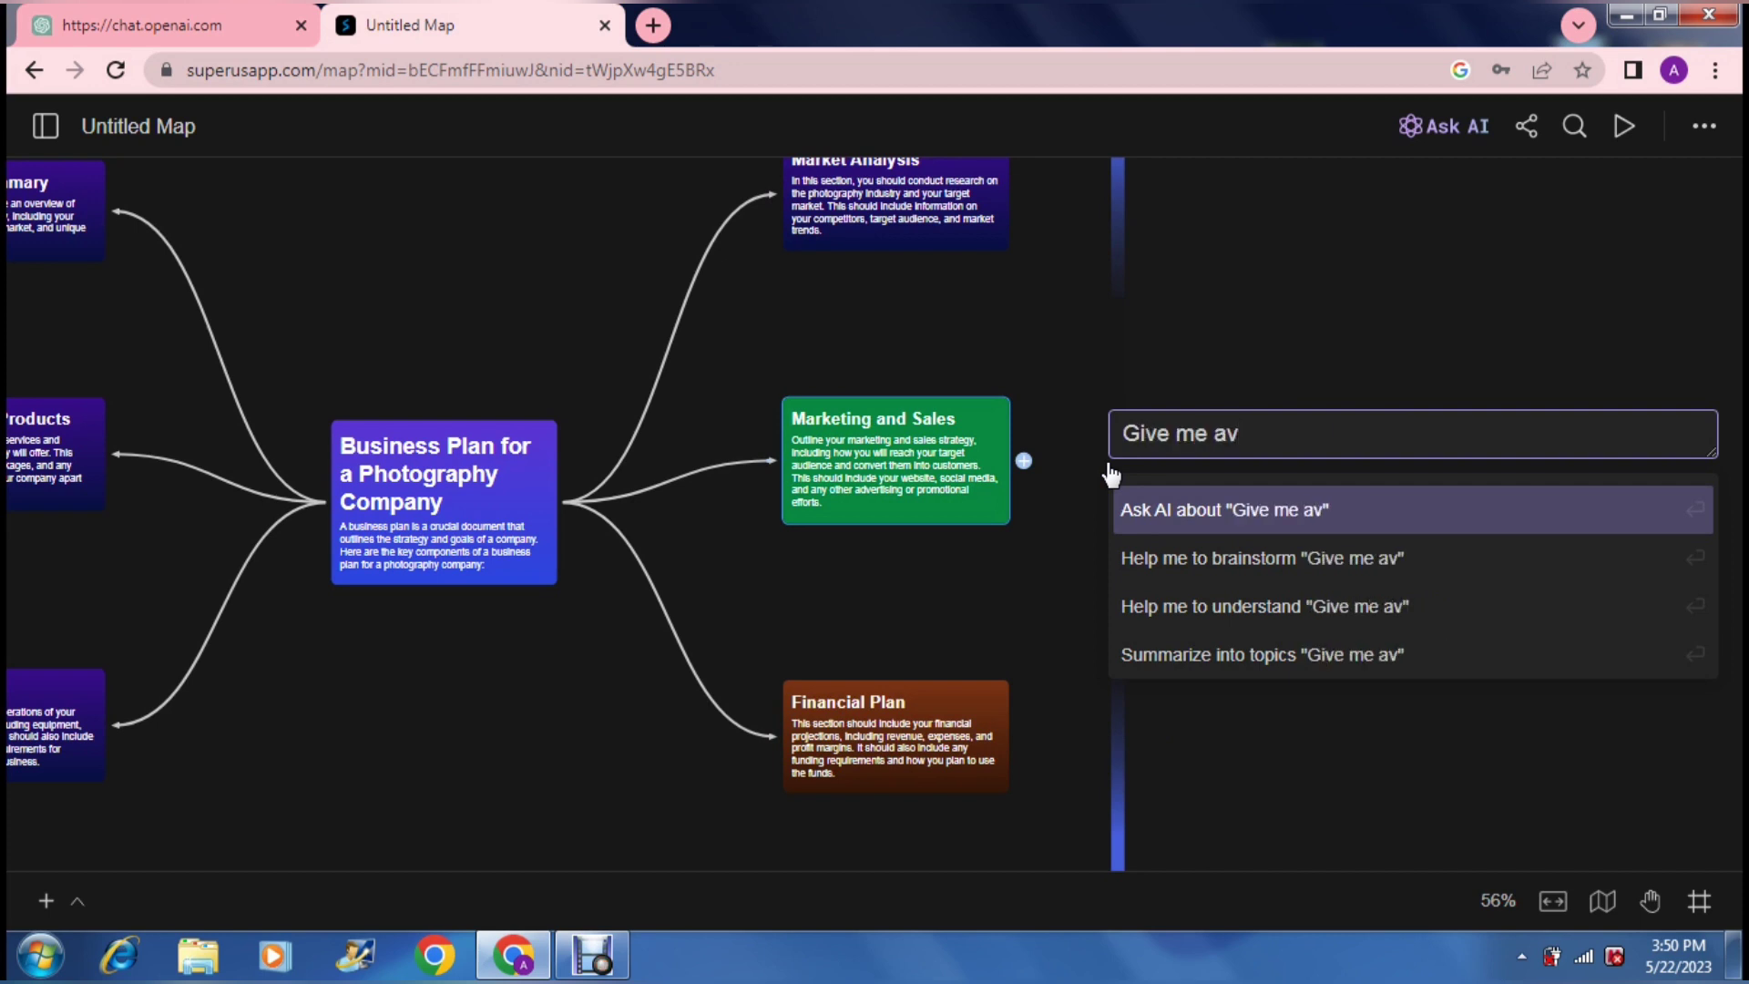
text(enues )
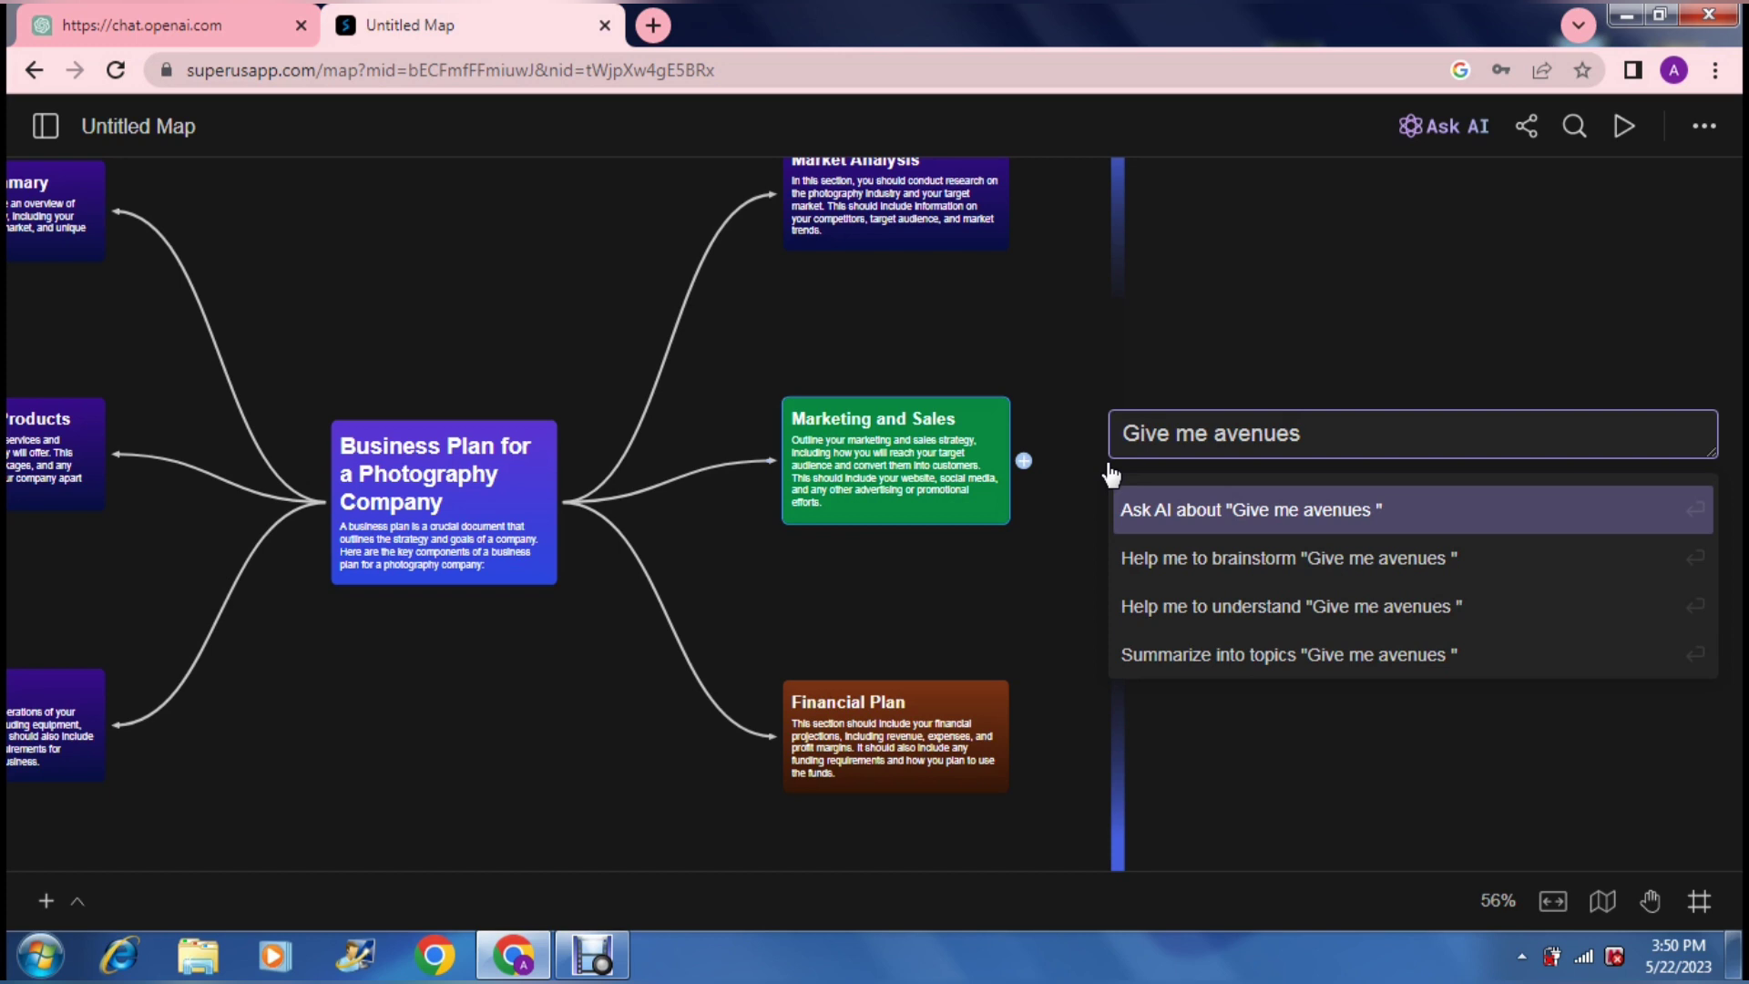
text(for social )
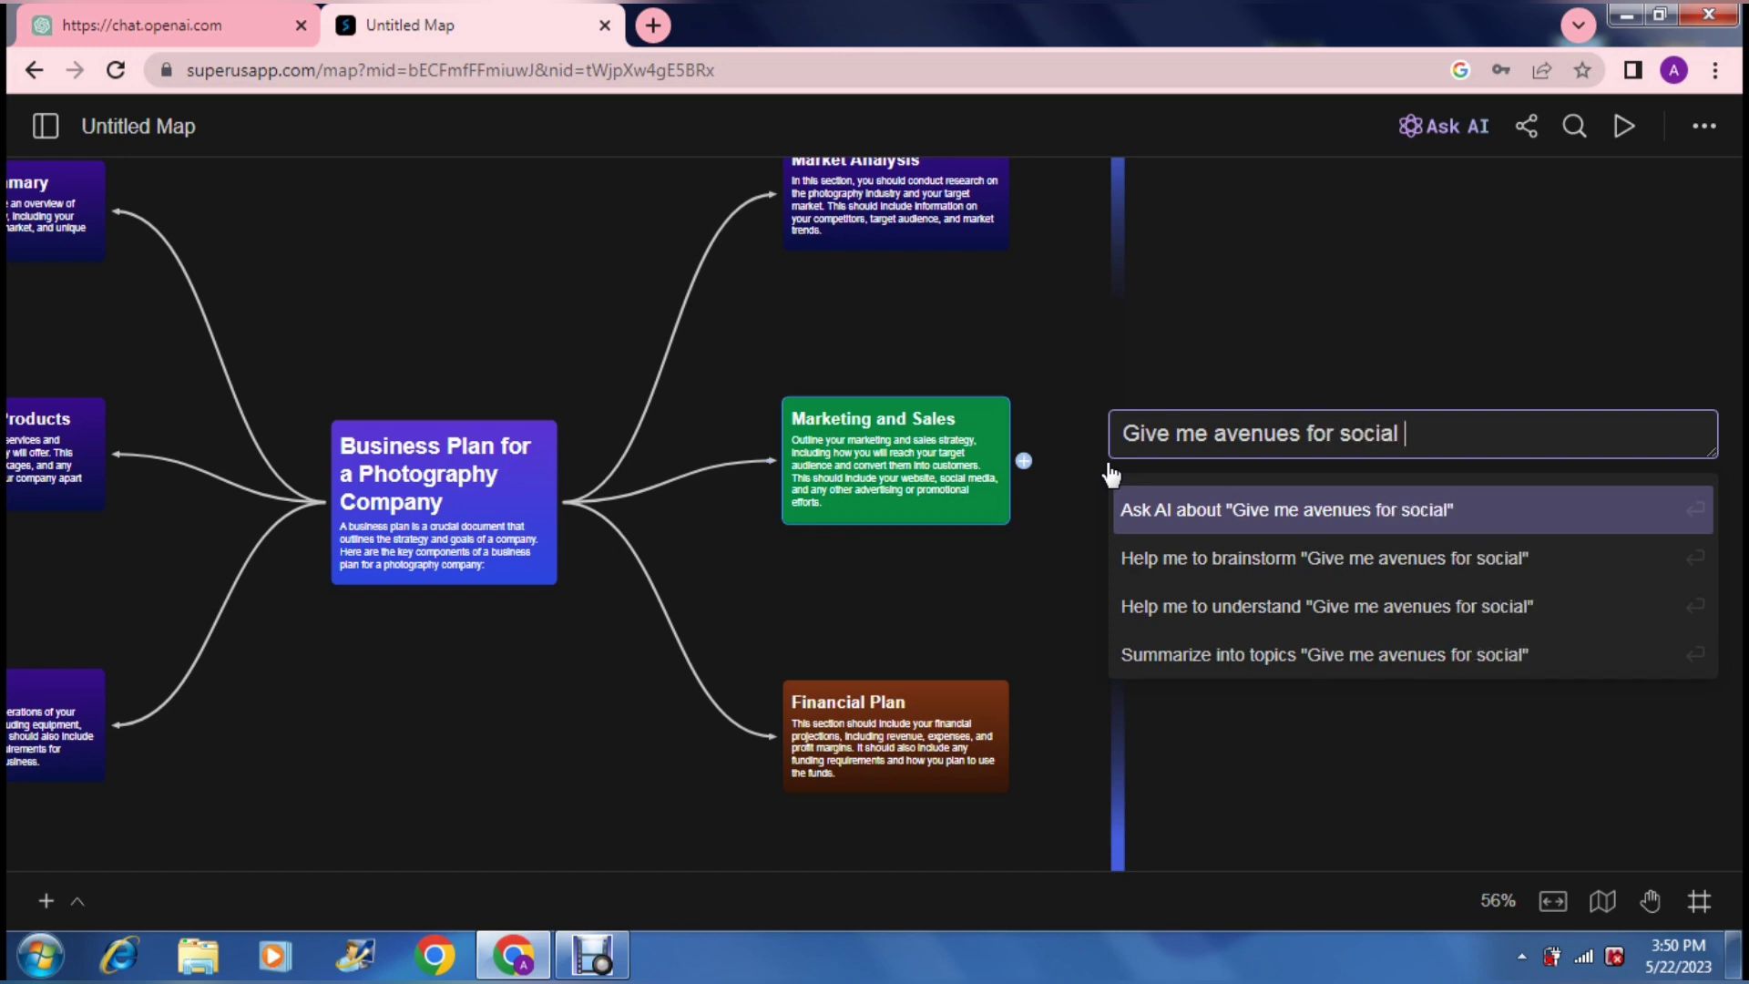
text(media ma)
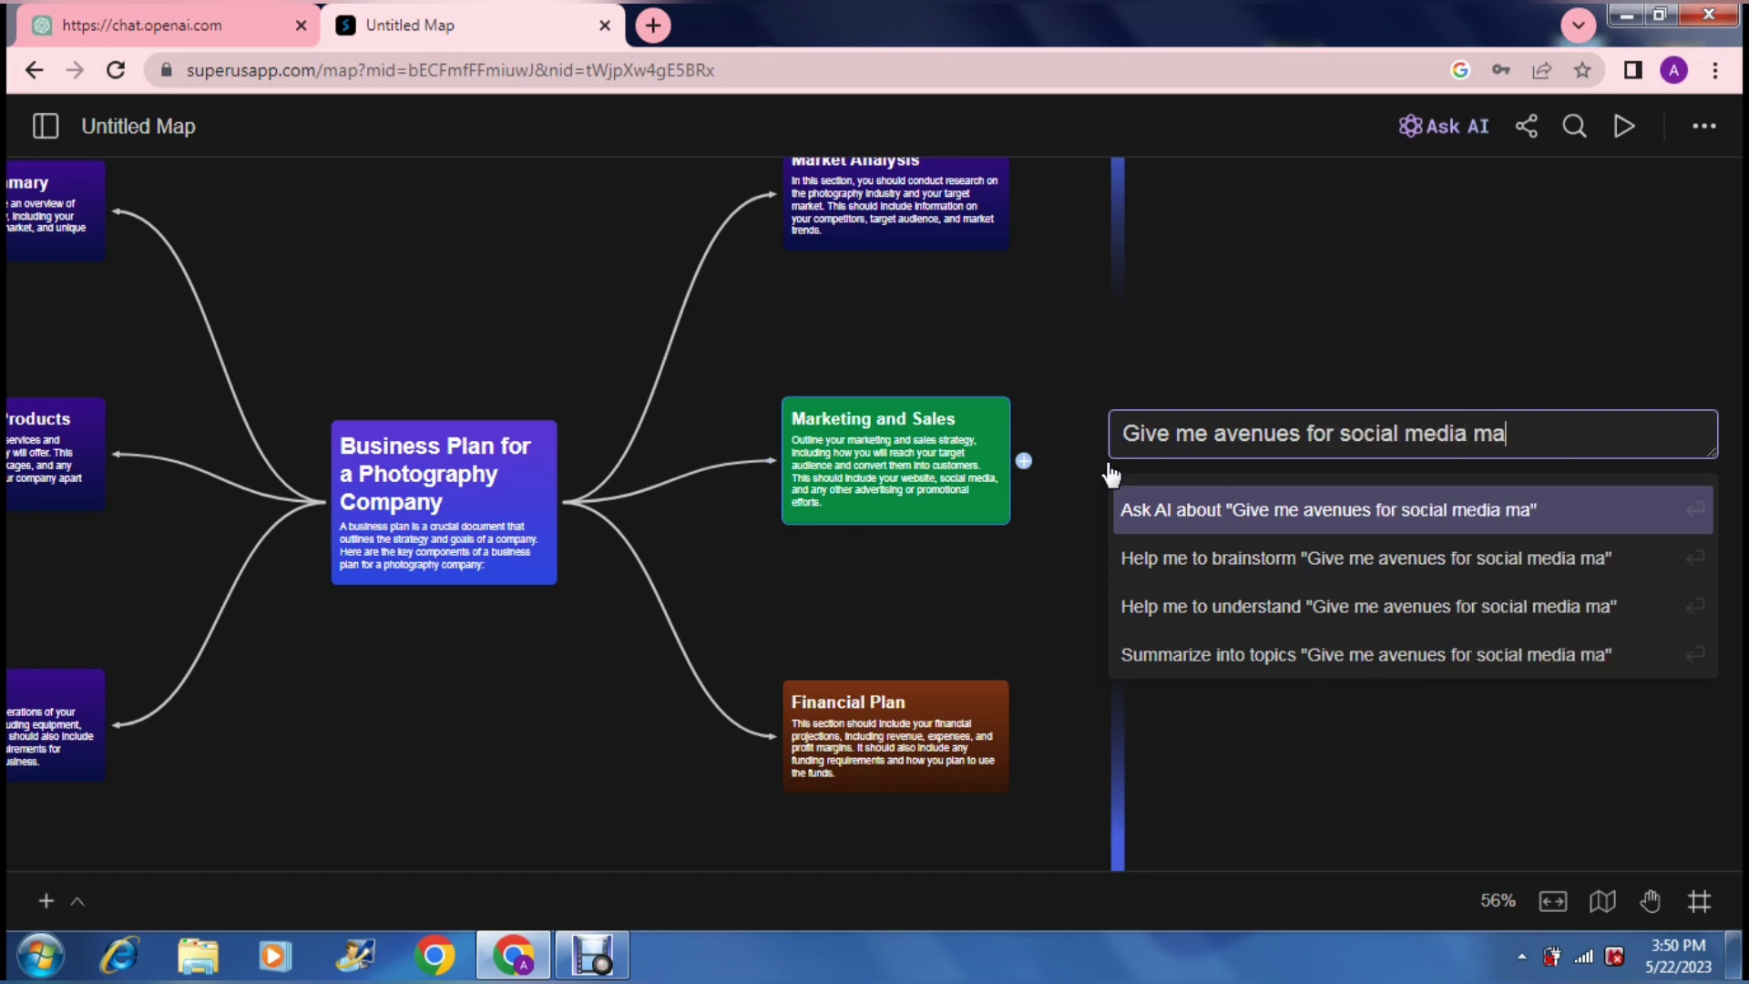
text(rketing)
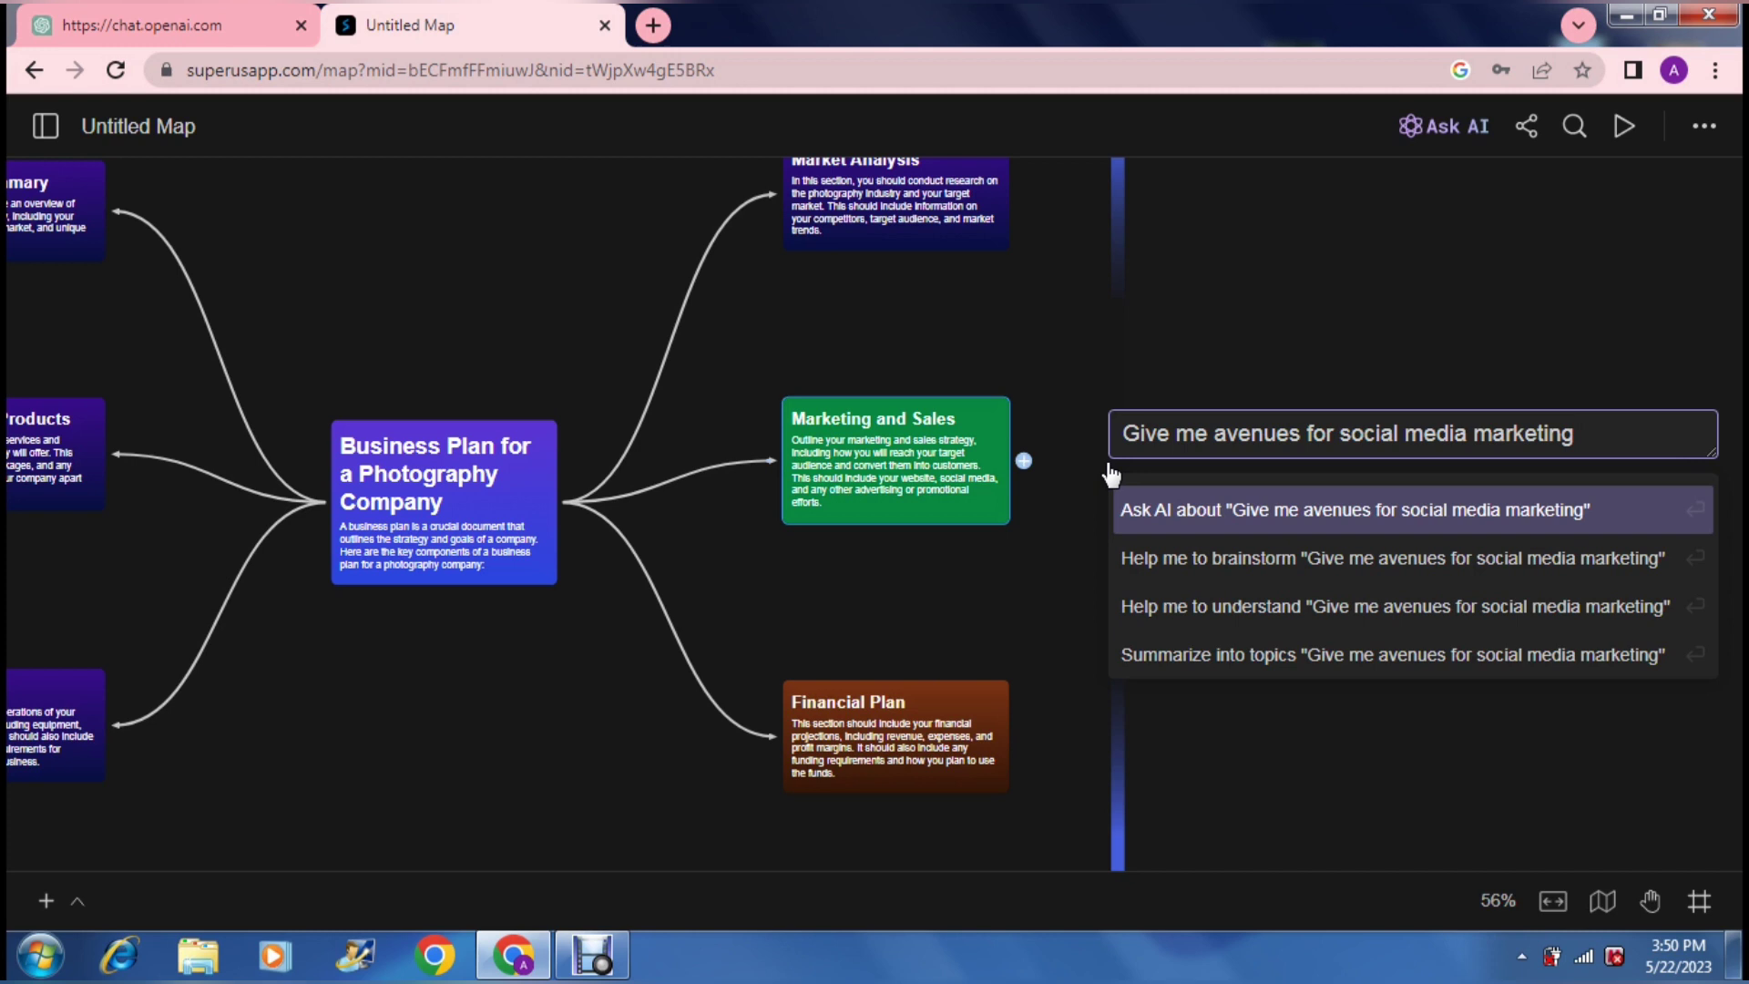
- Brainstorm the request with AI to add Facebook, Twitter, Instagram, LinkedIn and YouTube avenues
click(1203, 558)
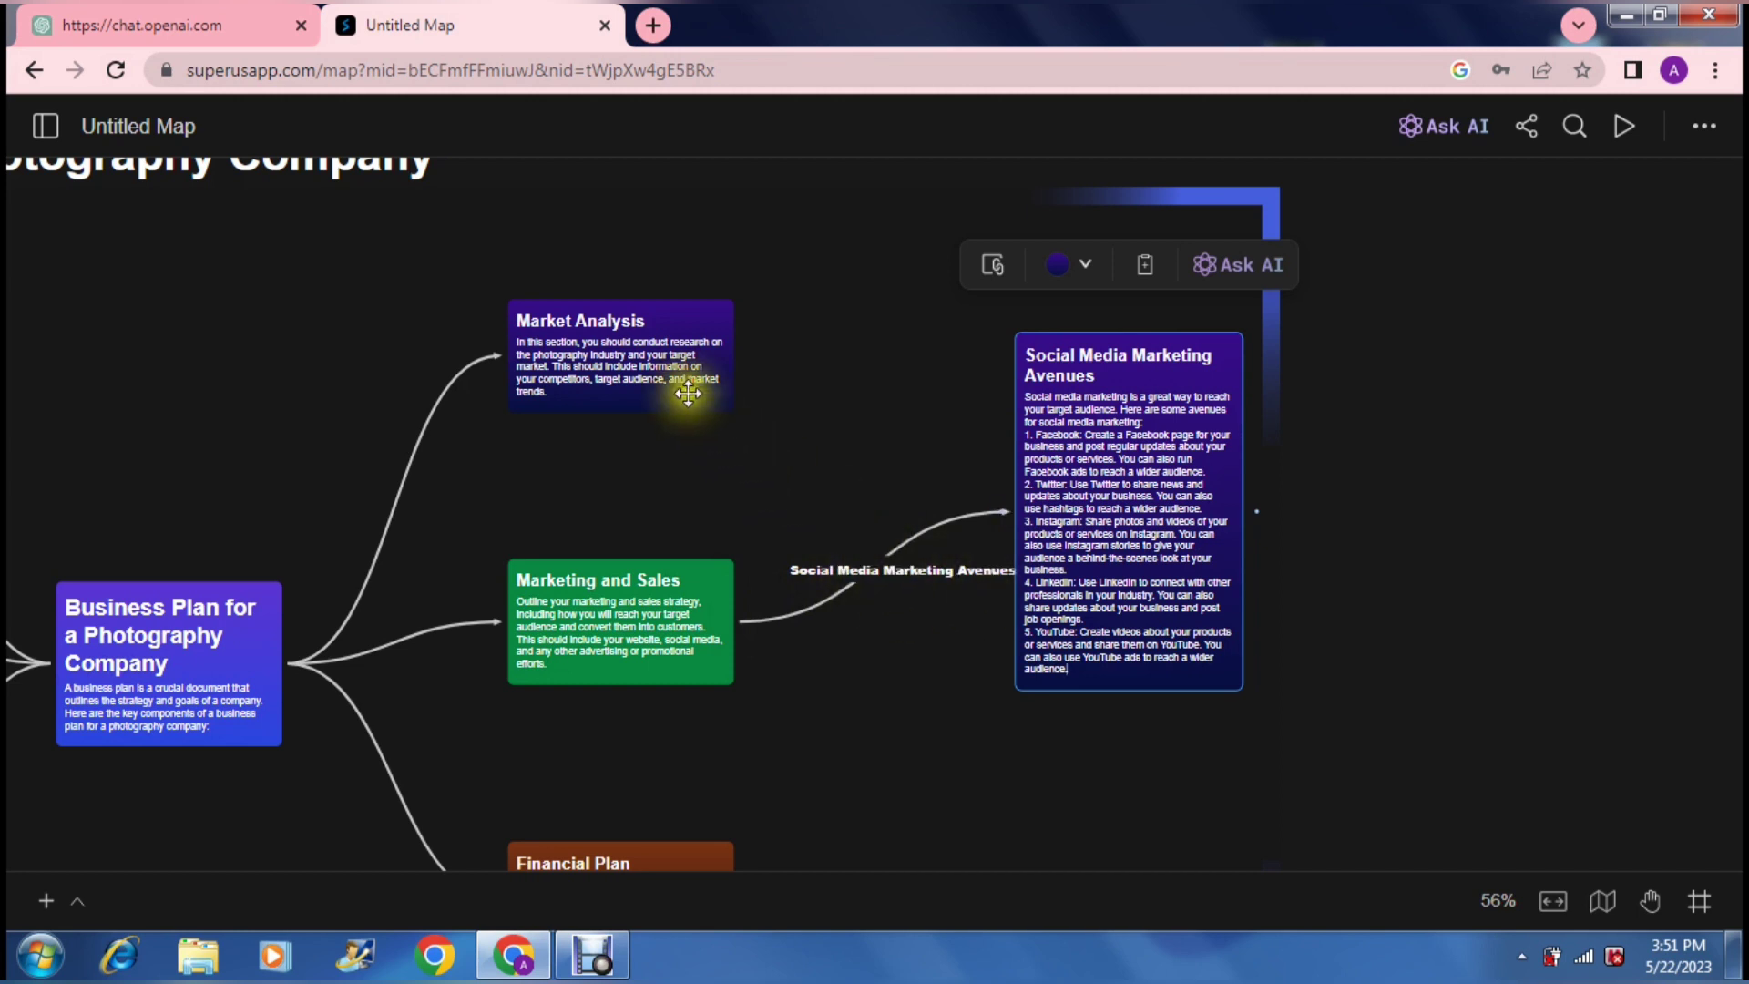
click(684, 357)
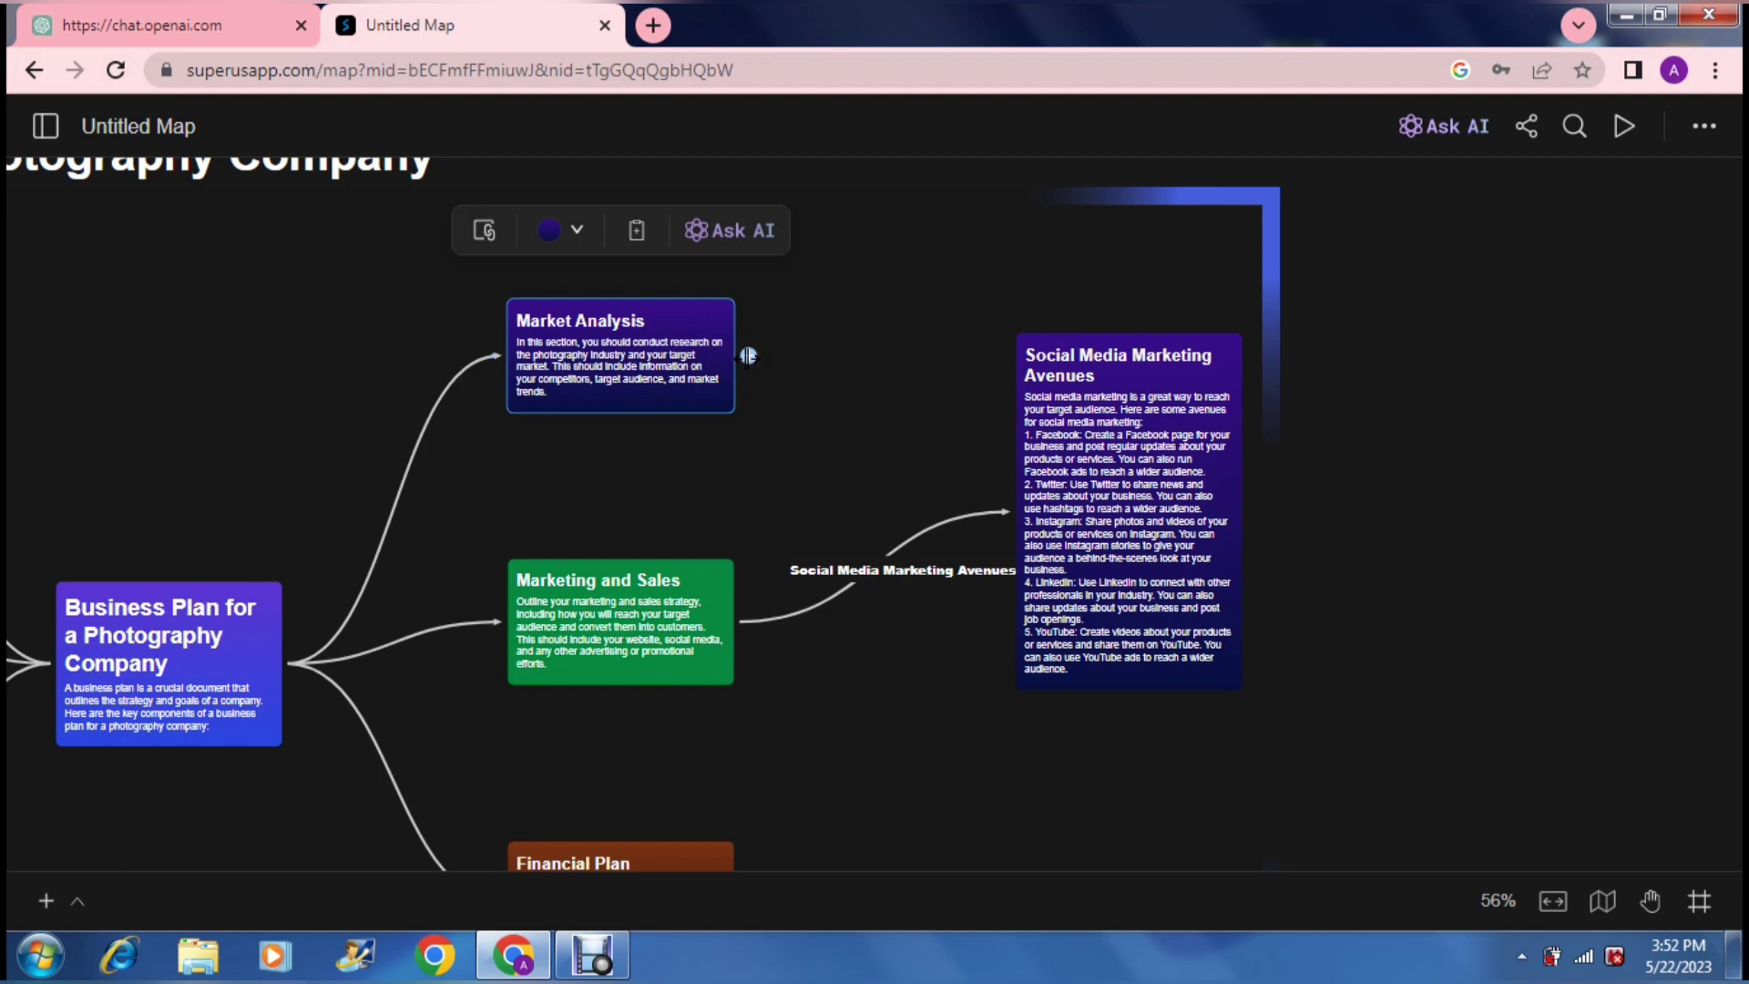
- Have AI brainstorm Market Analysis into Competitor Analysis, Target Audience and Market Trends cards
click(750, 356)
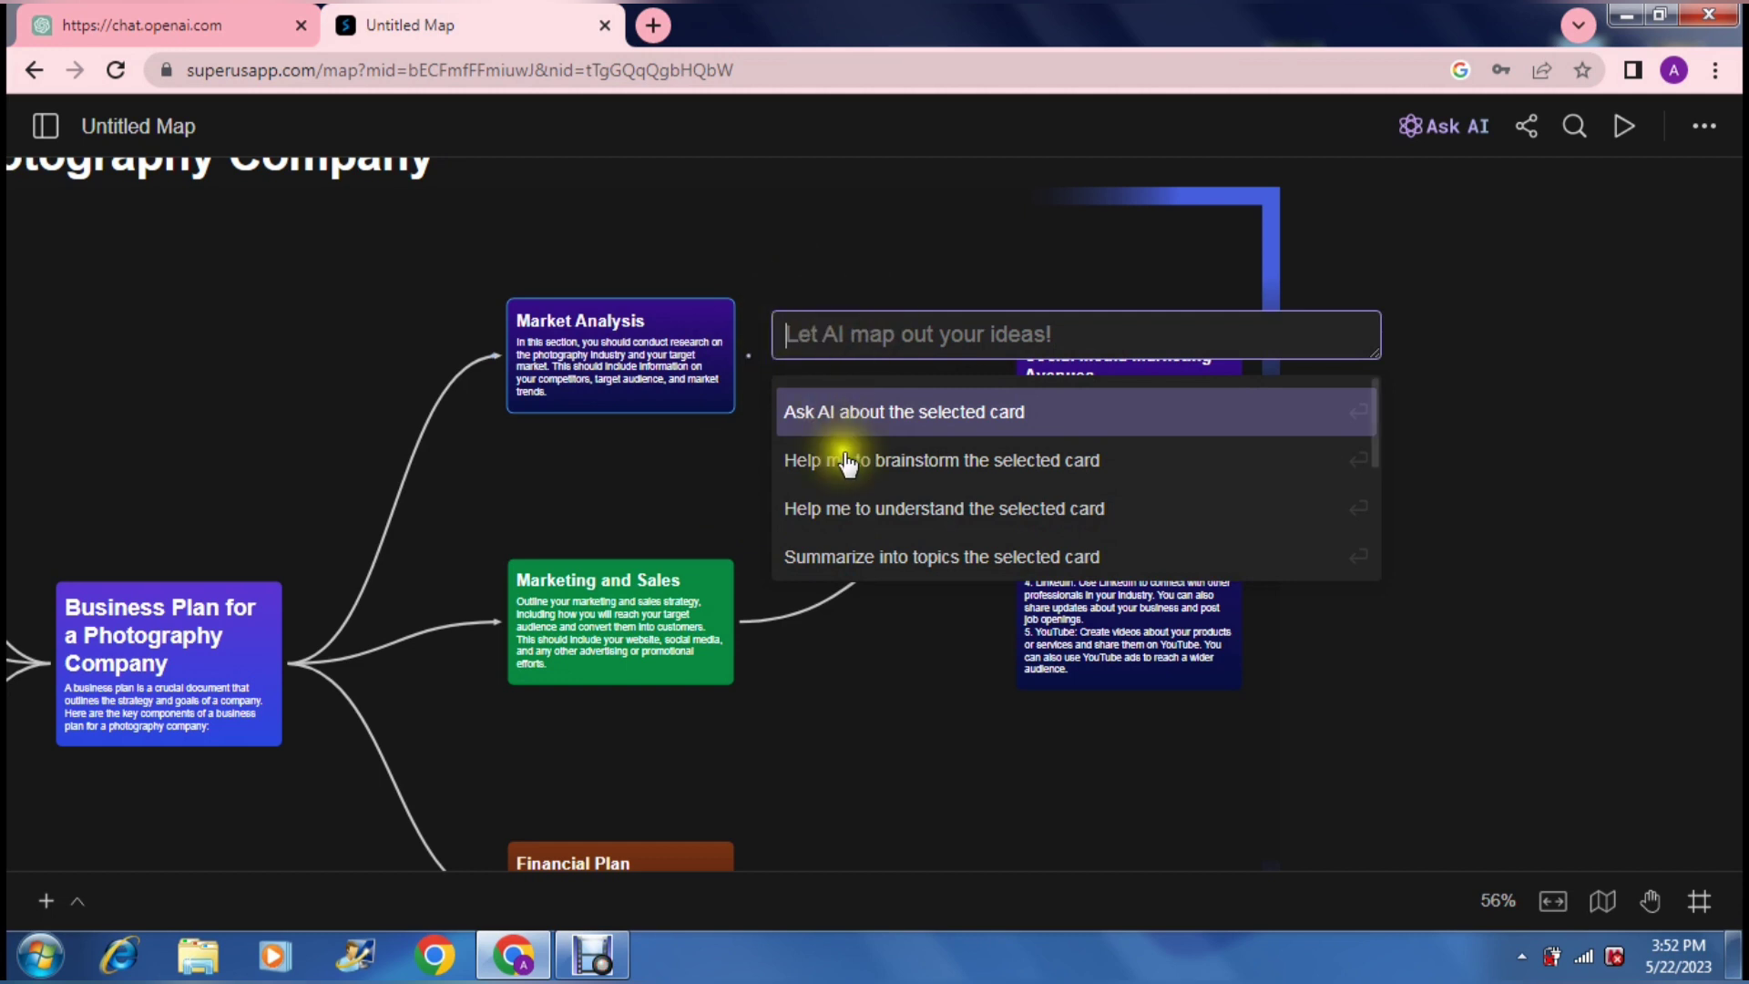
click(858, 507)
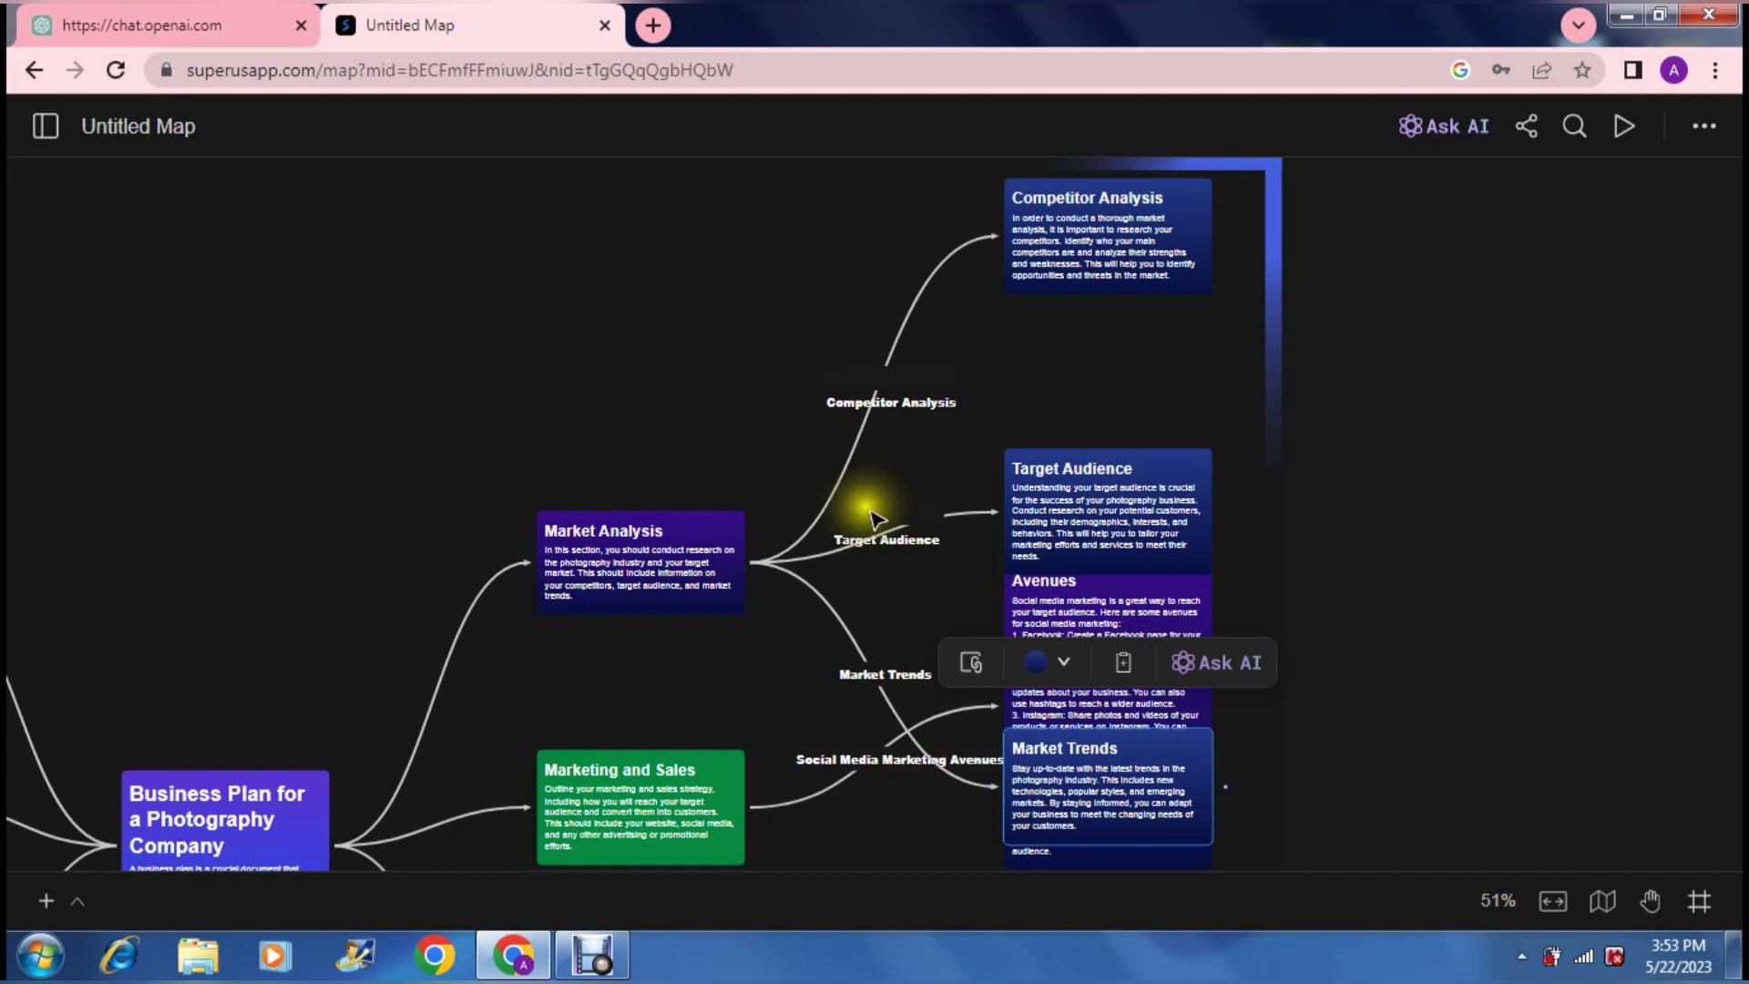
- Rearrange the Competitor Analysis, Target Audience and Market Trends cards so none overlap
click(1081, 241)
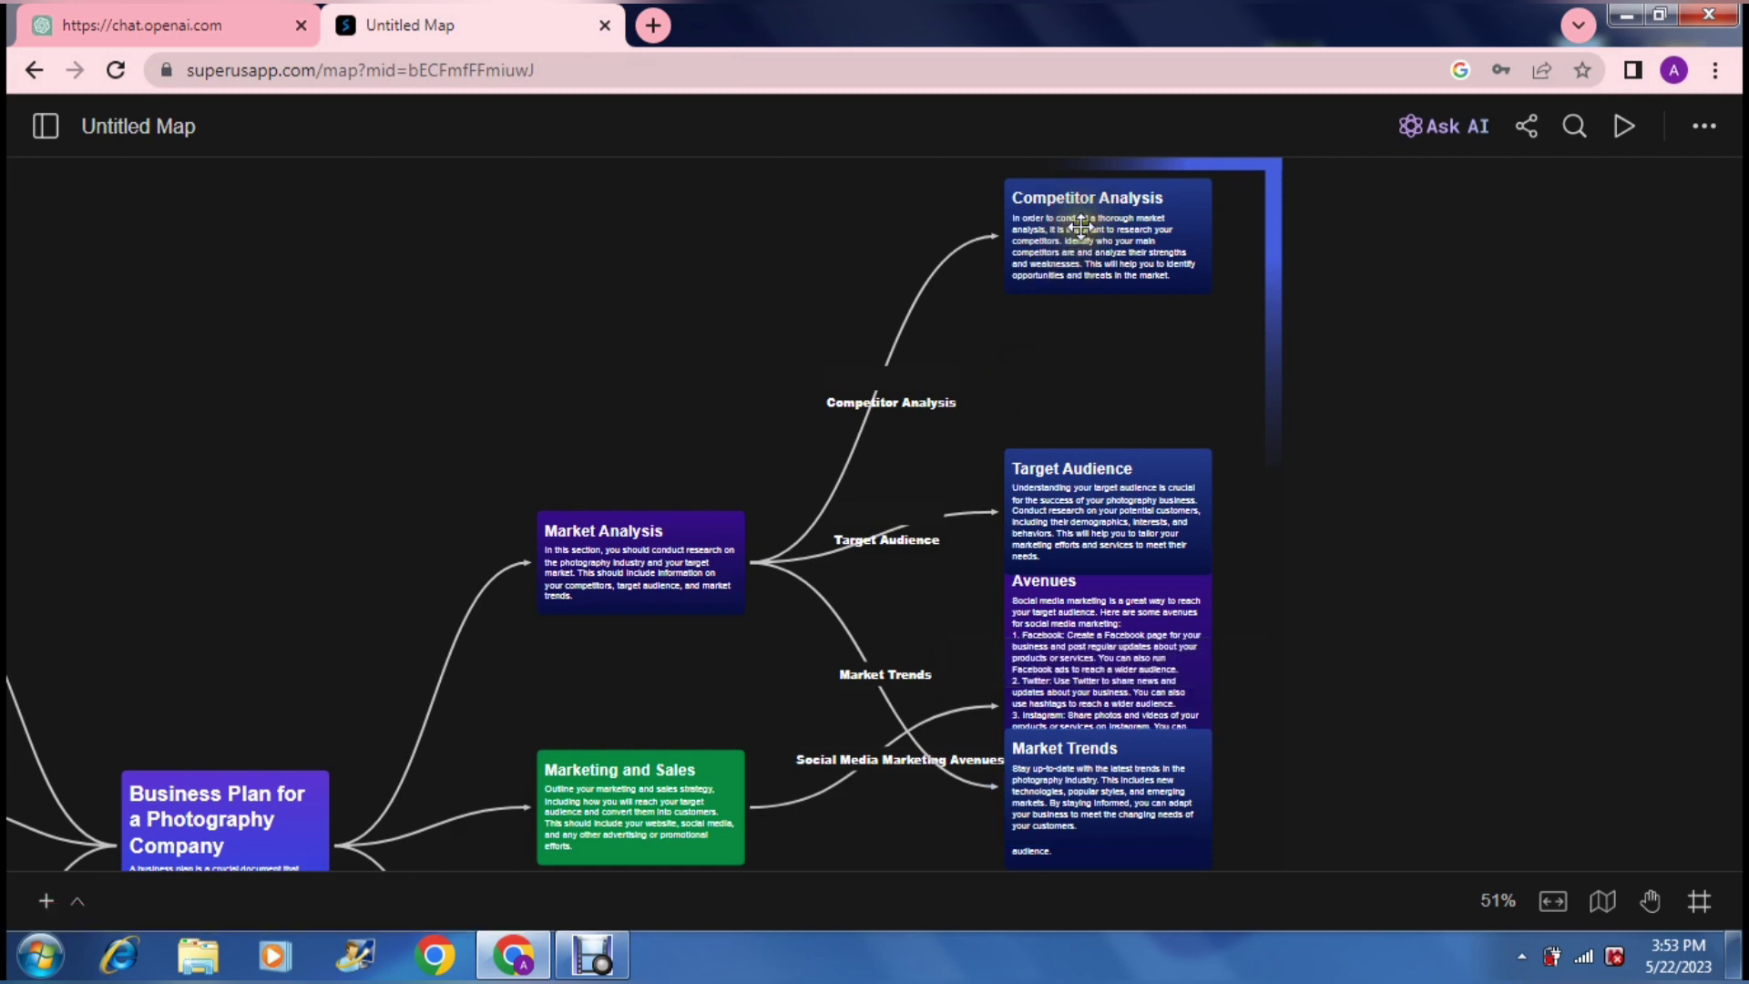
drag(1058, 222, 825, 195)
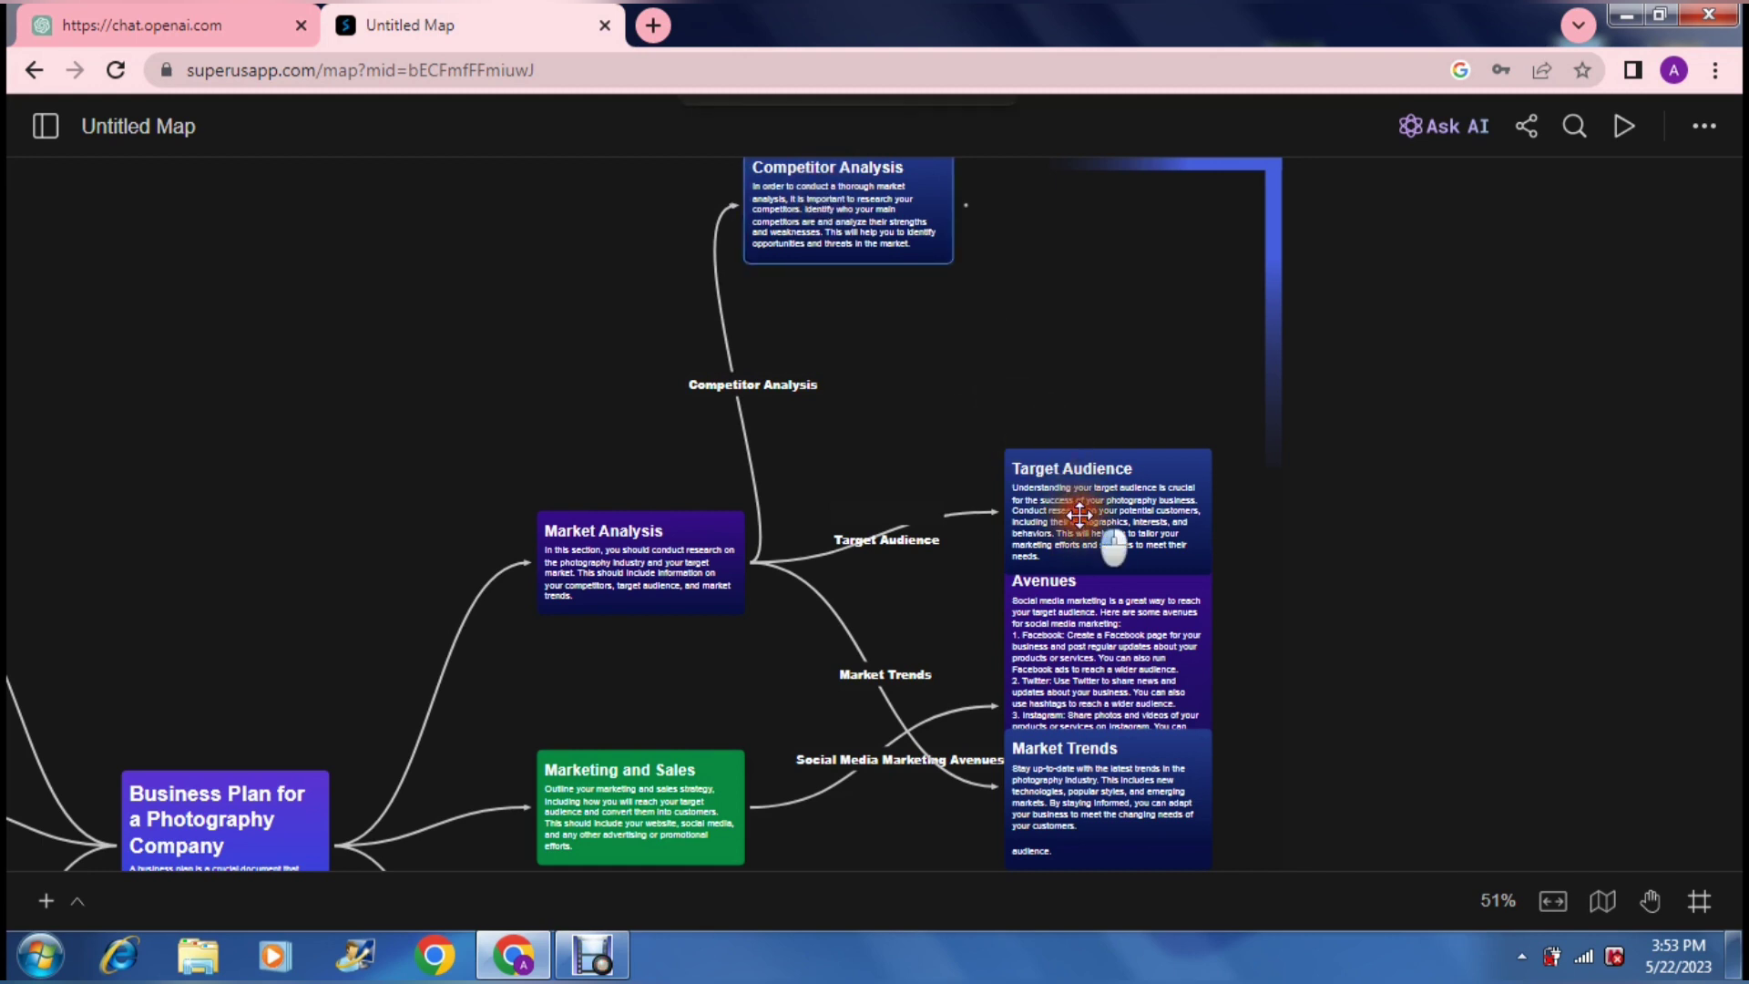
drag(1062, 496, 1042, 287)
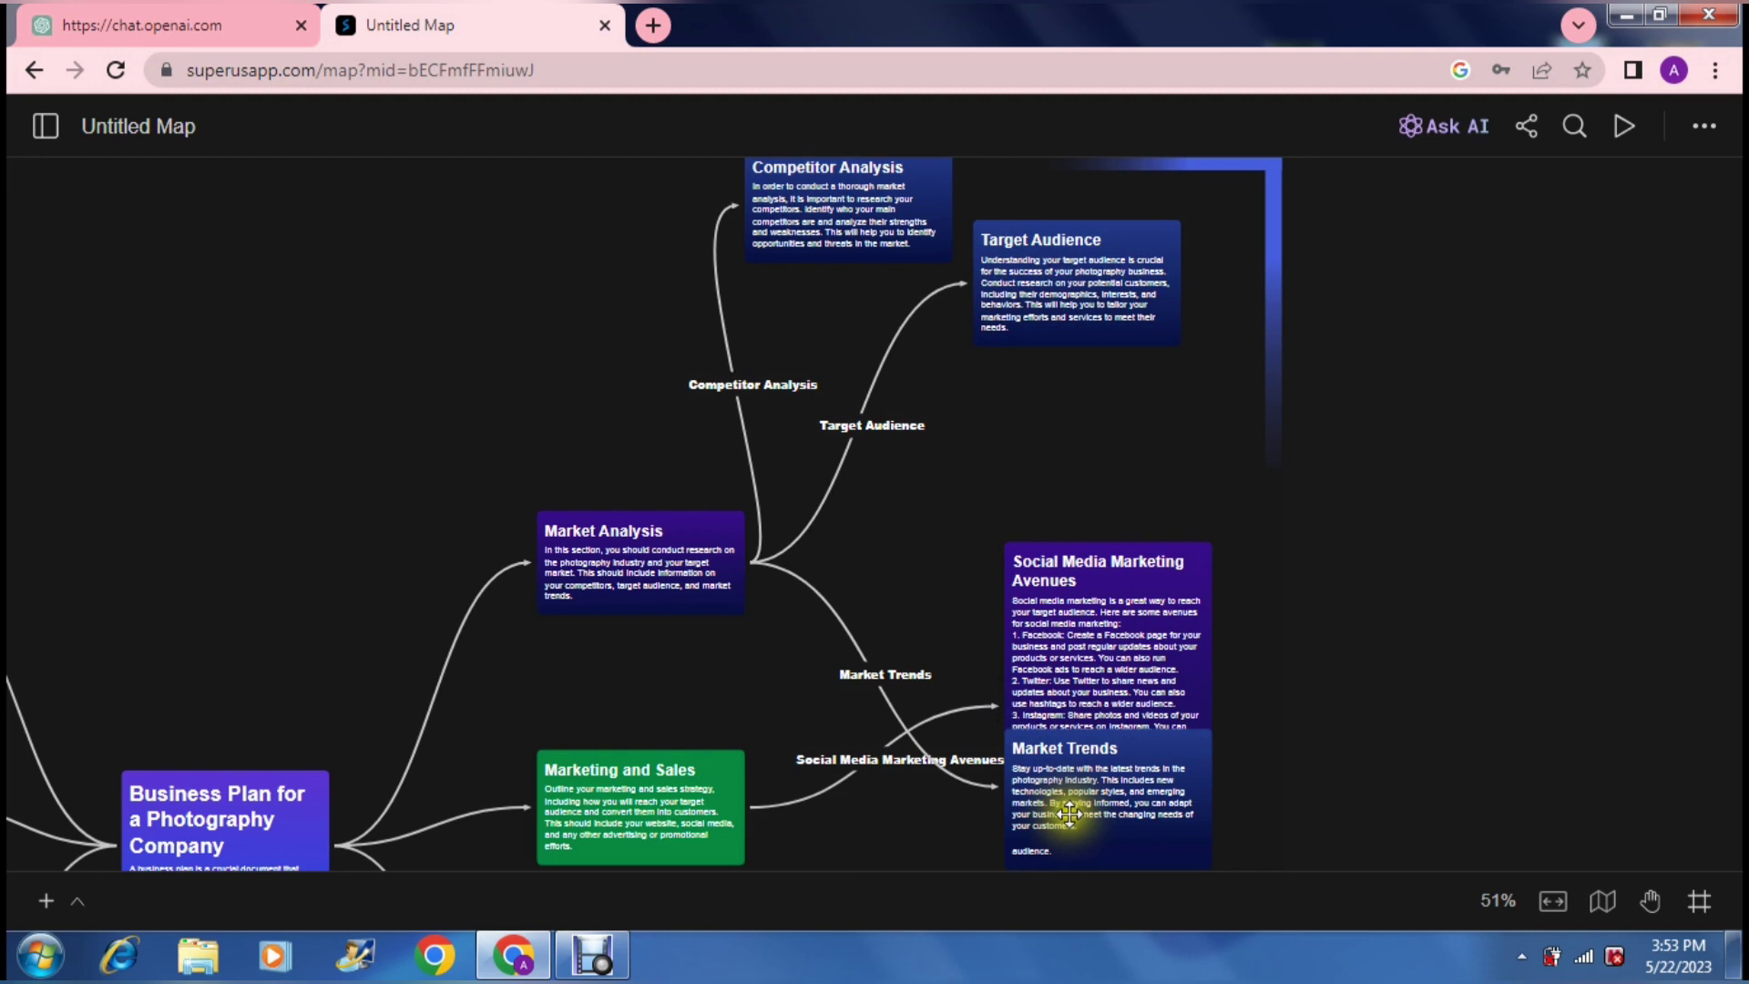
drag(1070, 815, 1053, 455)
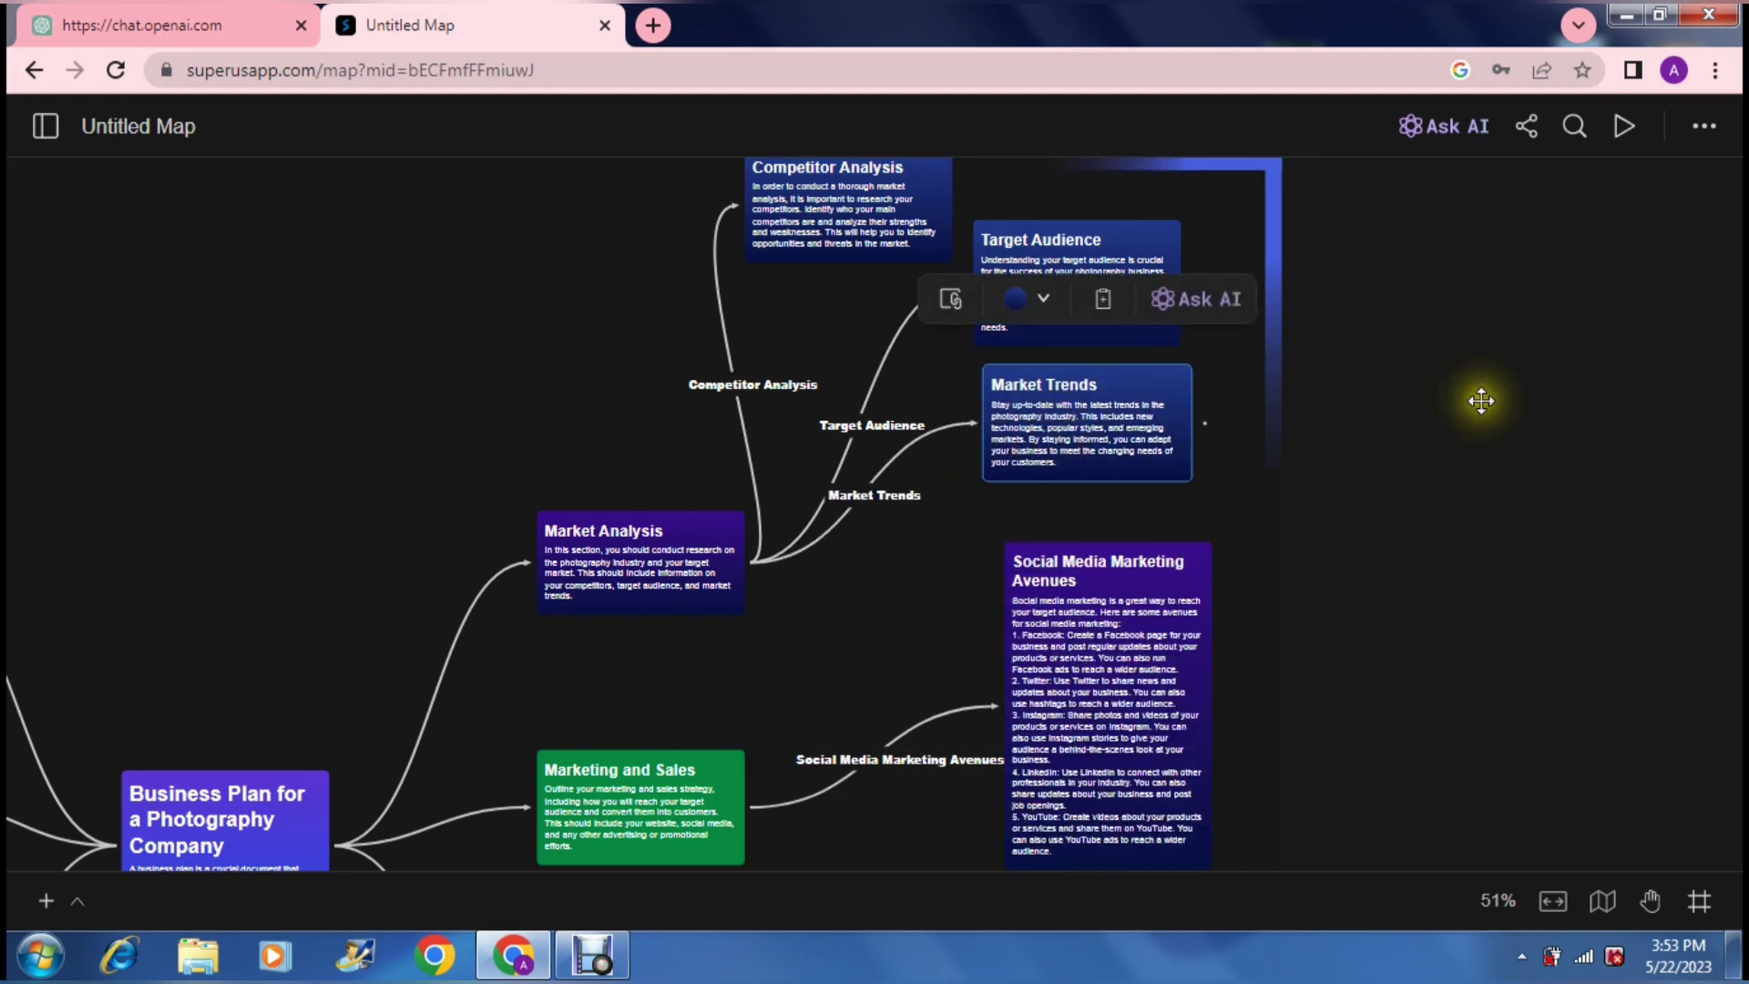
scroll(1027, 702, up, 2)
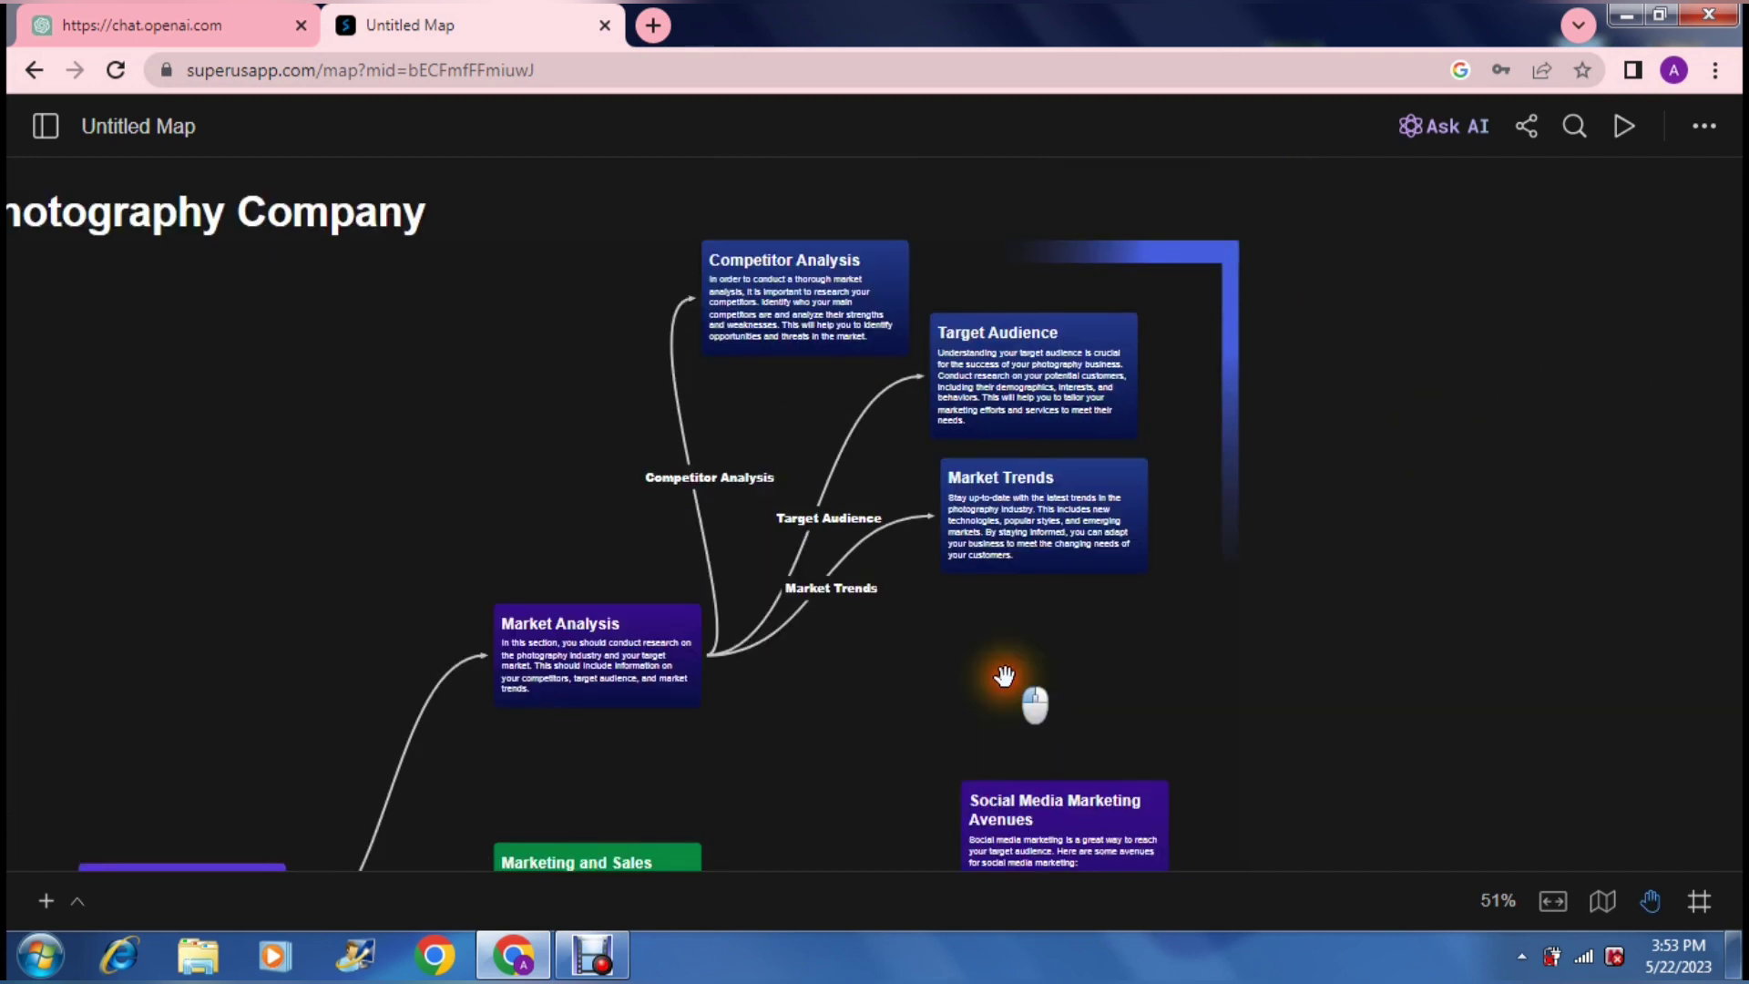
scroll(1039, 680, left, 1)
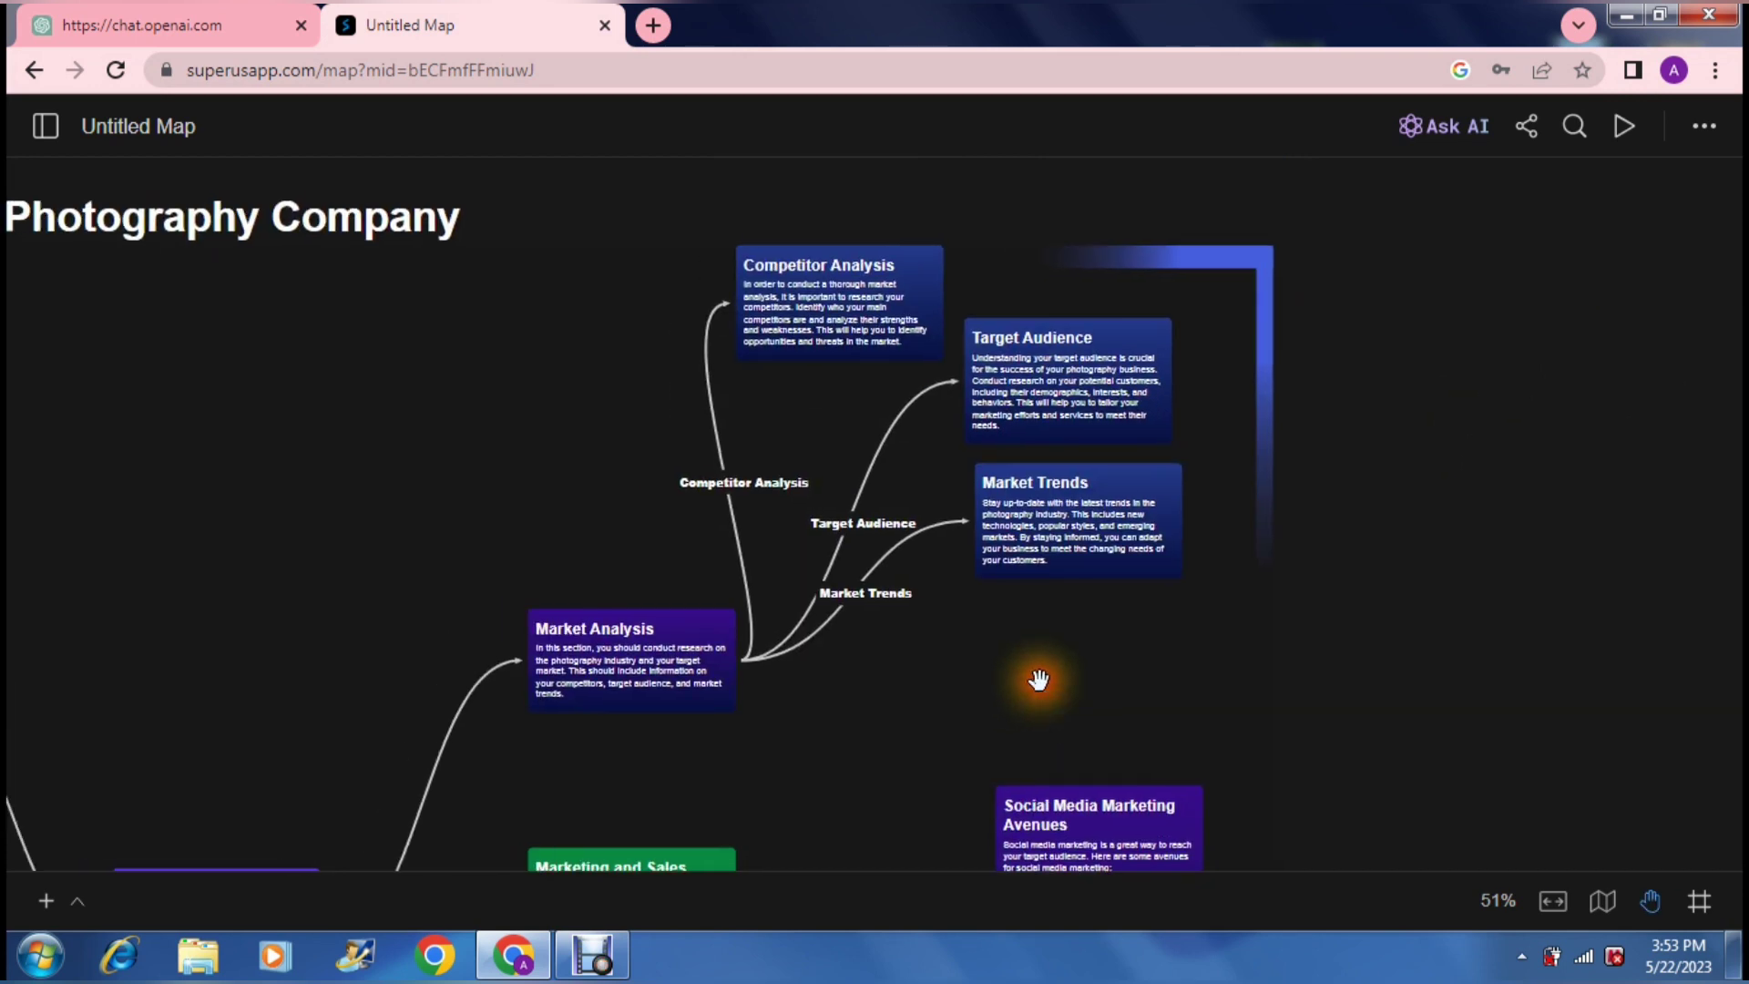
- Have AI expand Target Audience into three cards: importance, researching customers, tailoring marketing
click(1057, 384)
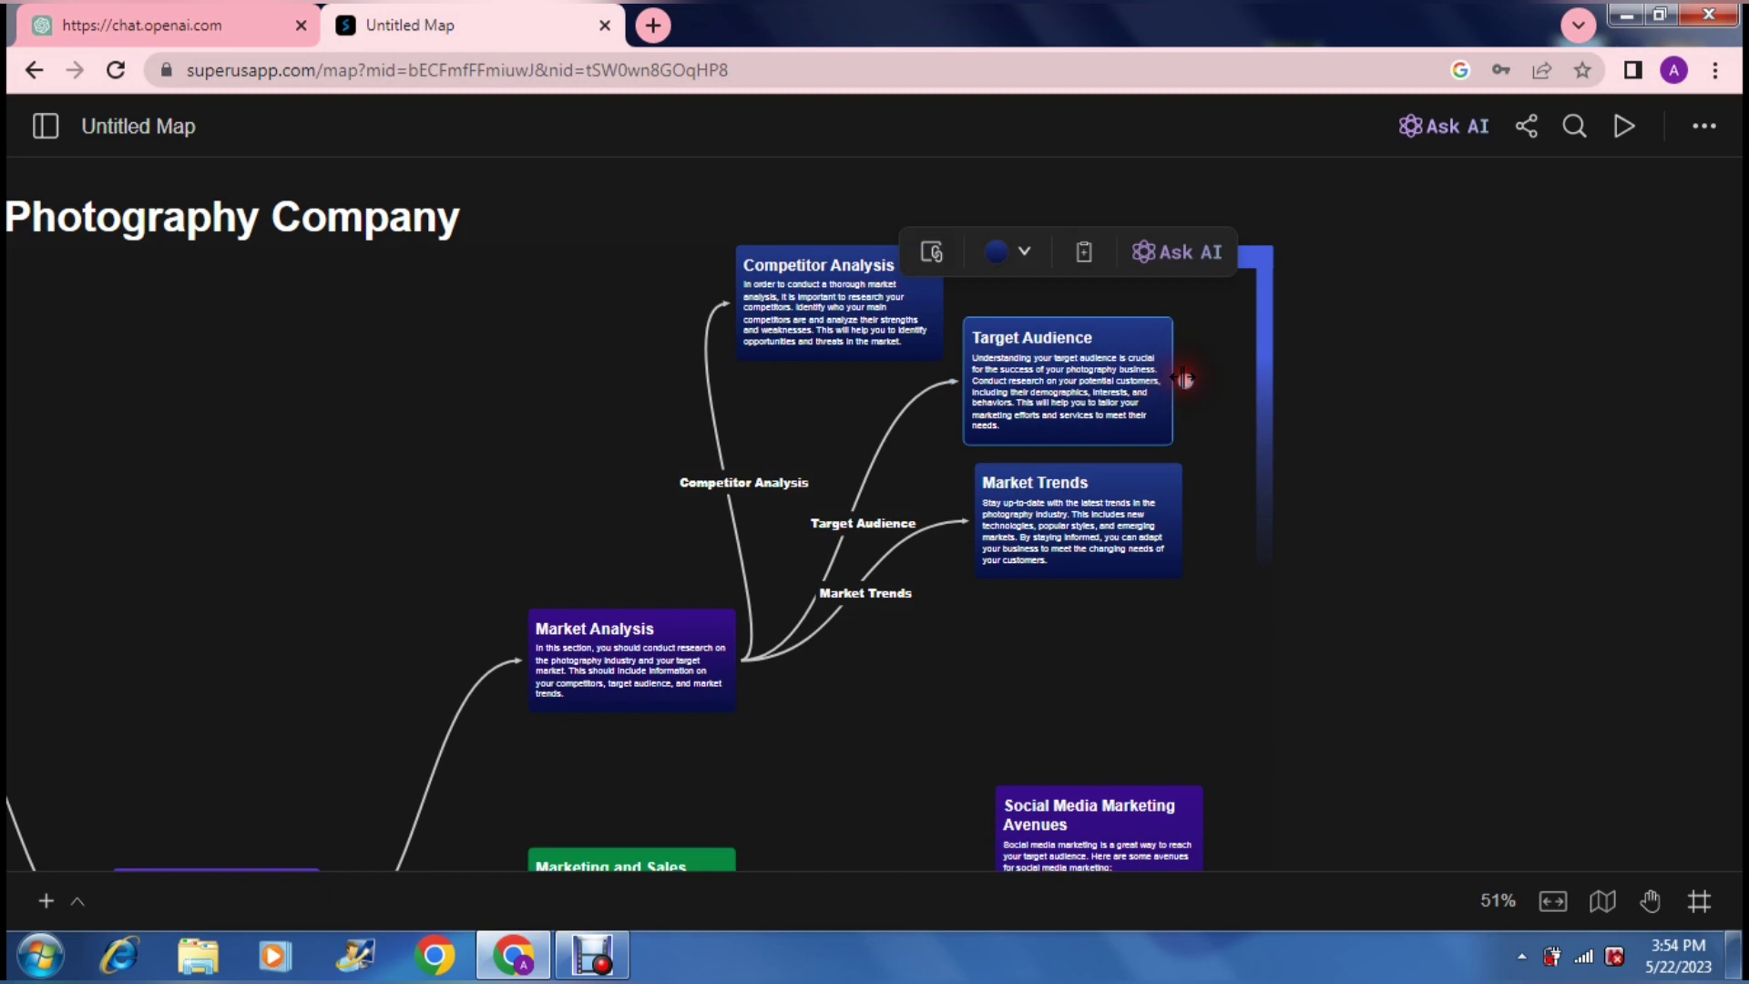
click(1189, 389)
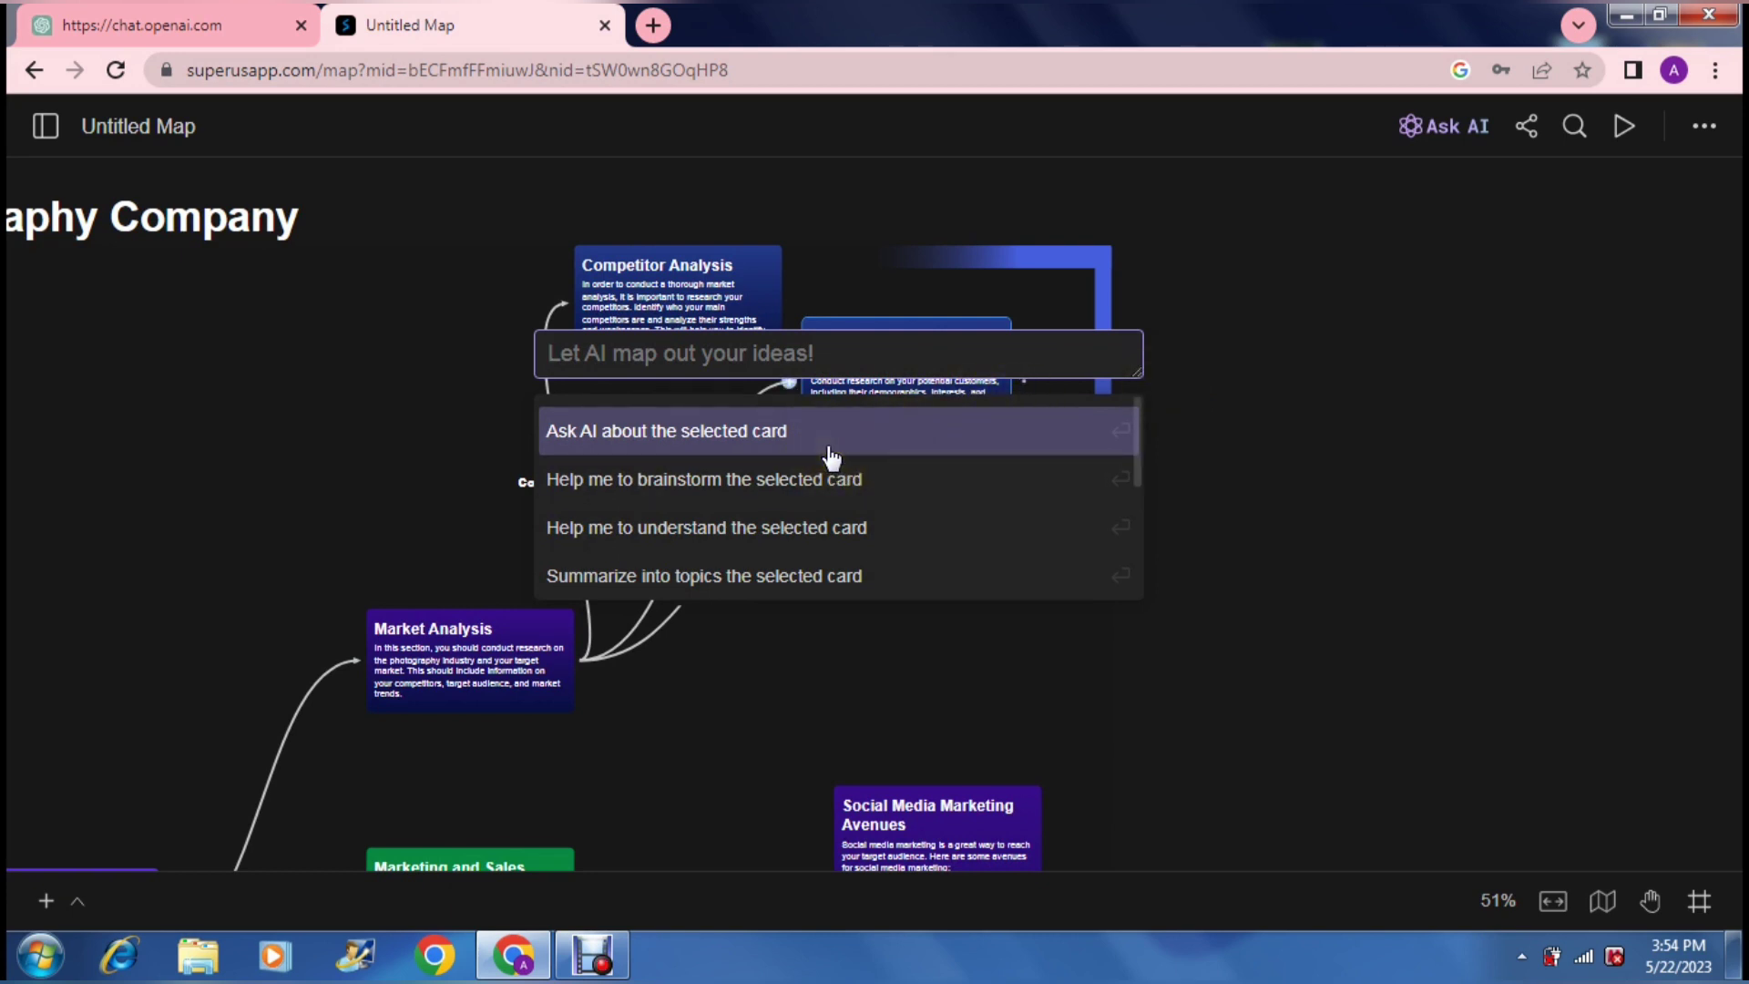
click(788, 586)
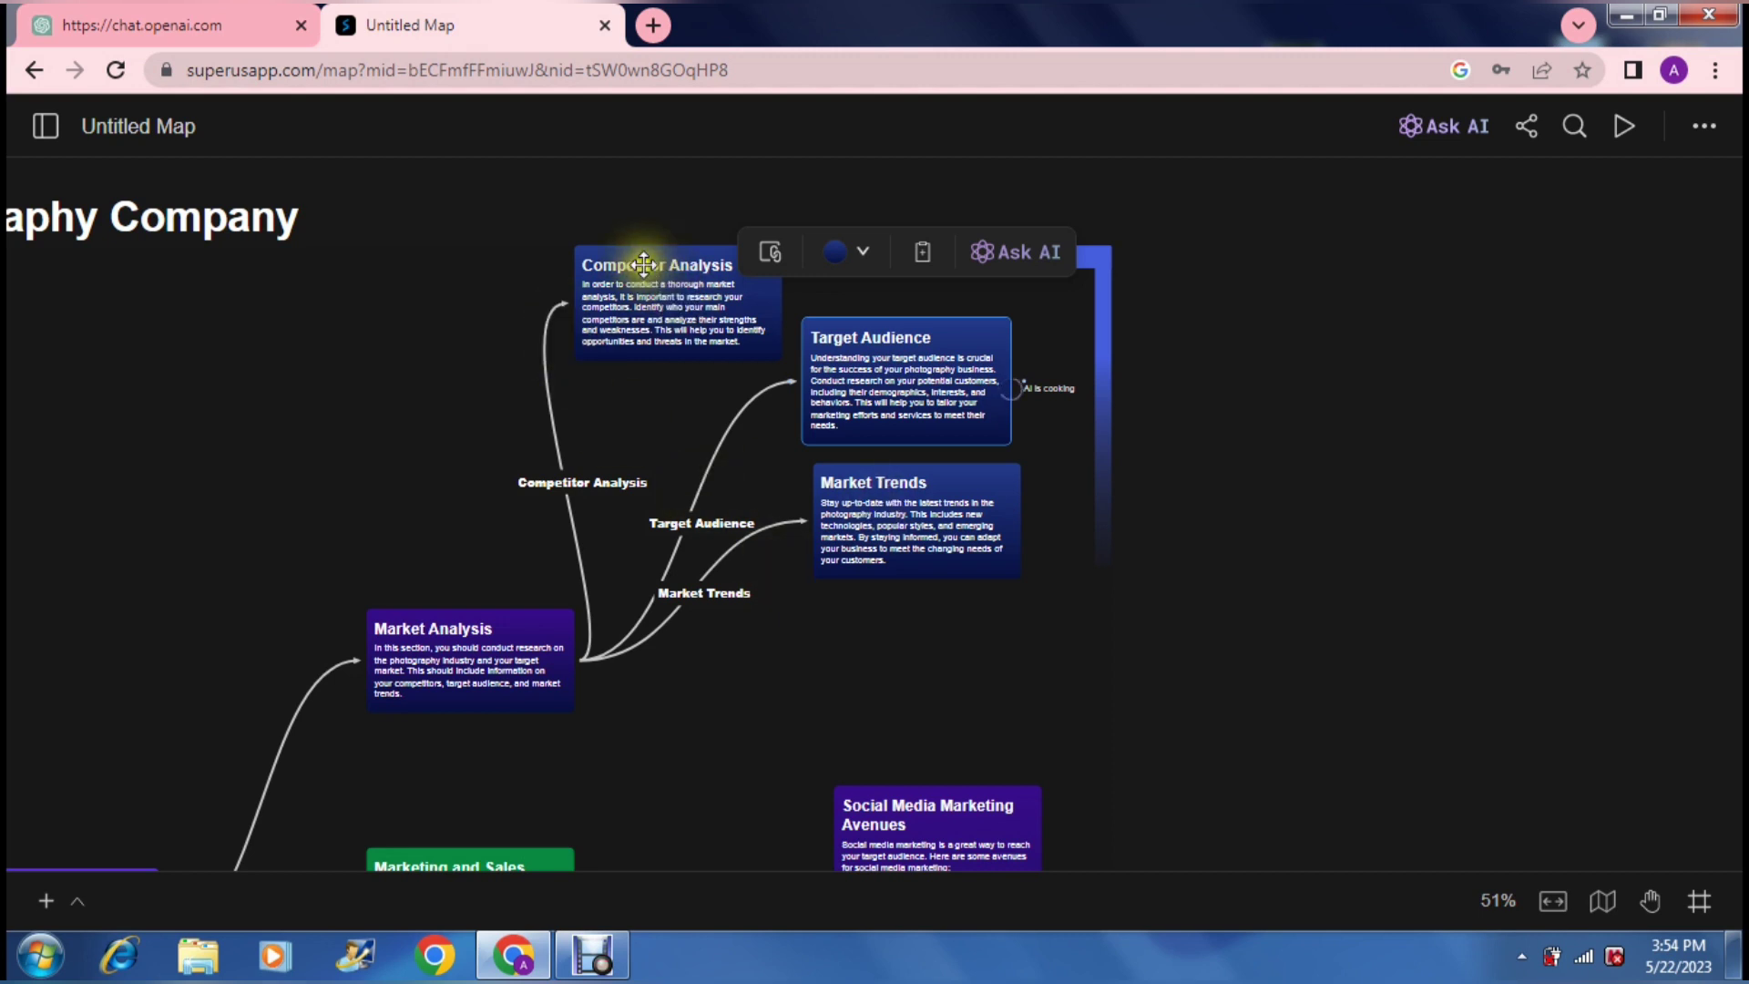
click(685, 337)
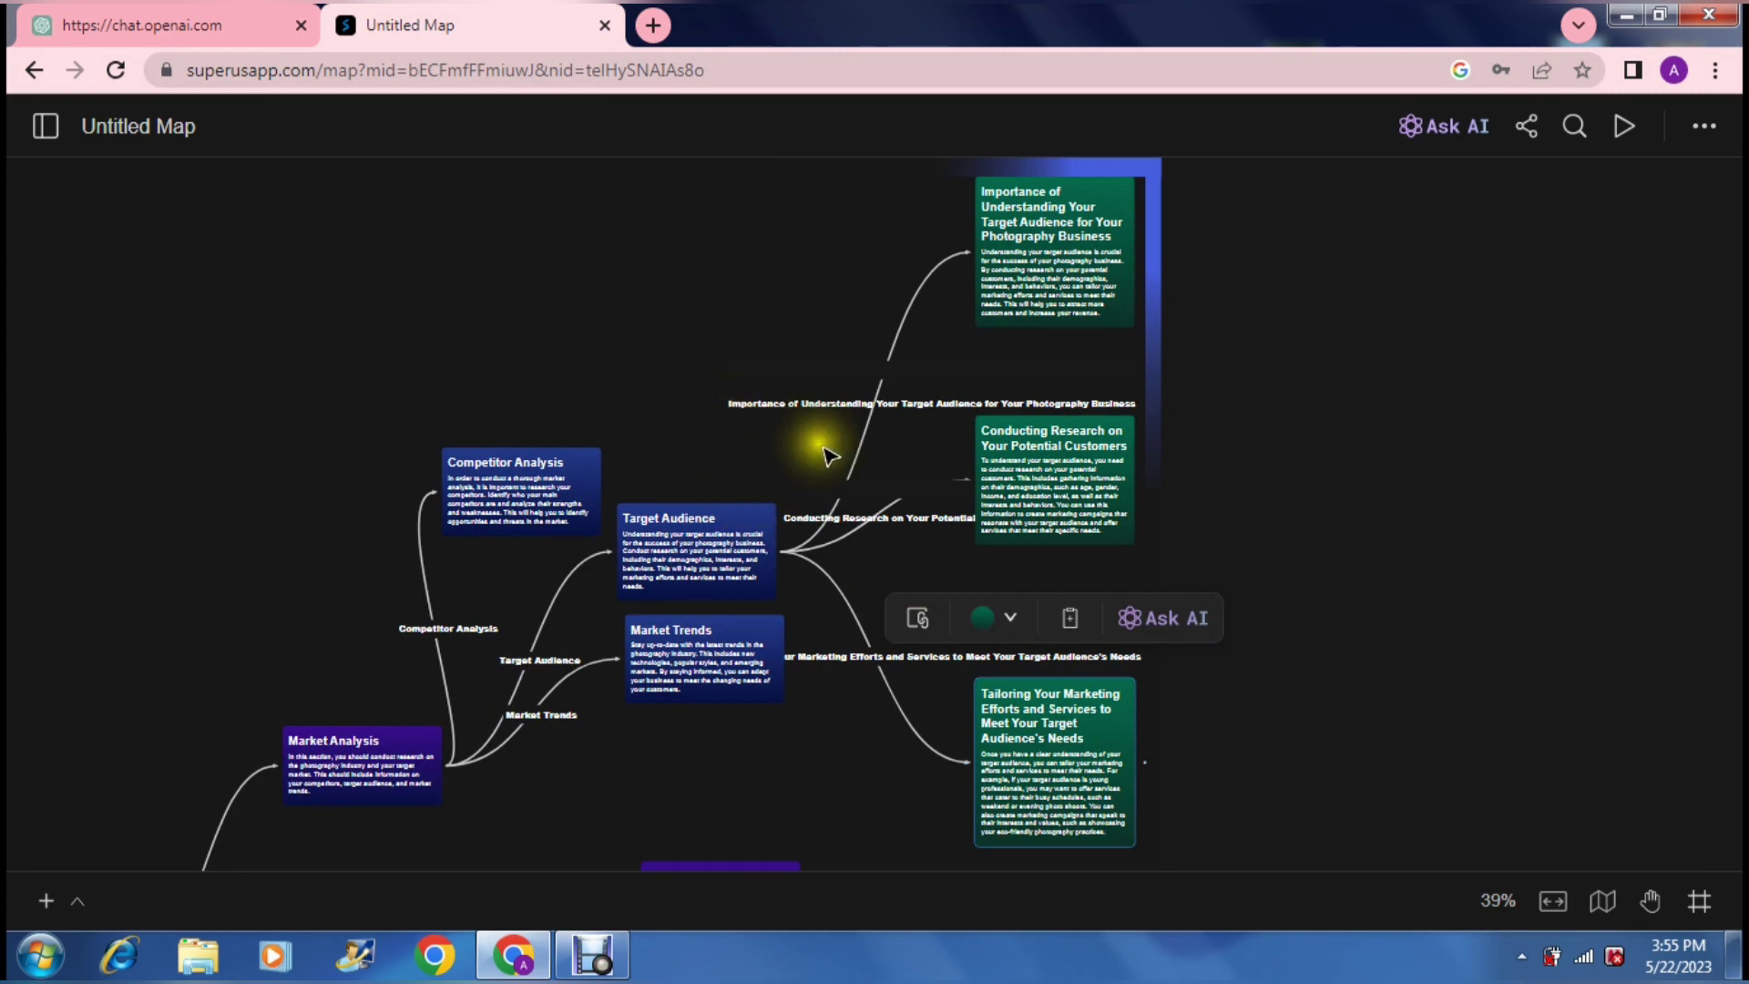
- Check Competitor Analysis background colours without changing them, then open the insert menu from its link
click(736, 337)
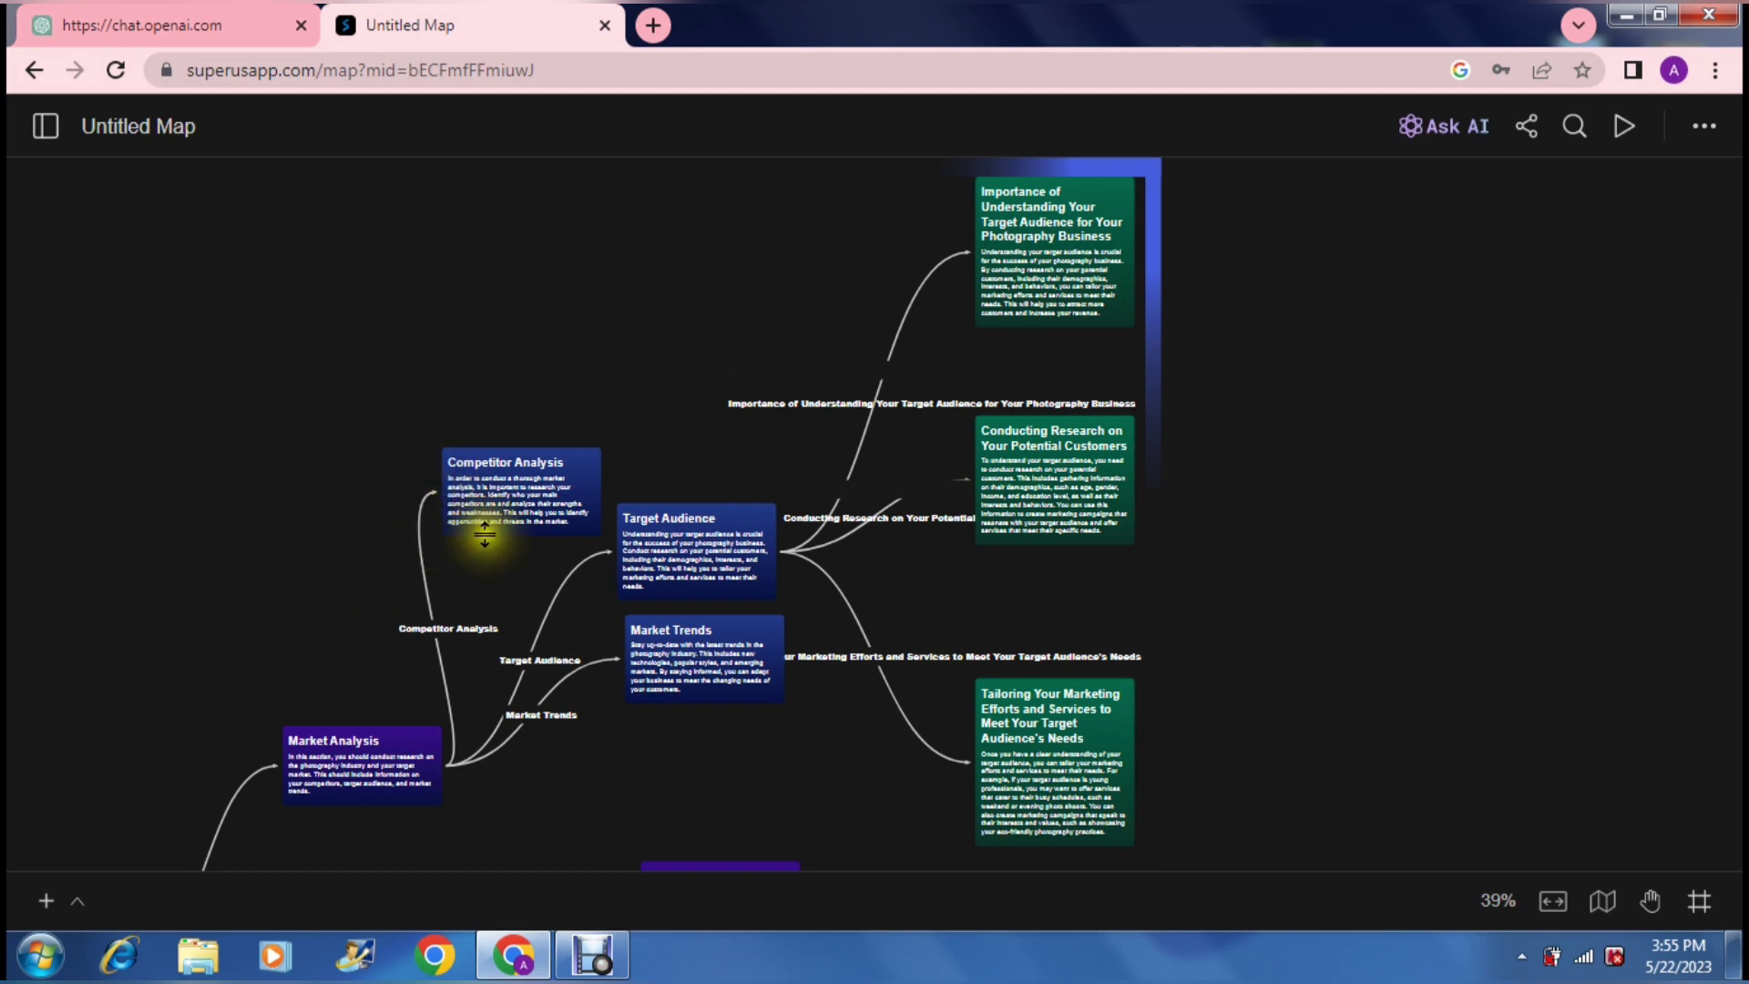
click(502, 474)
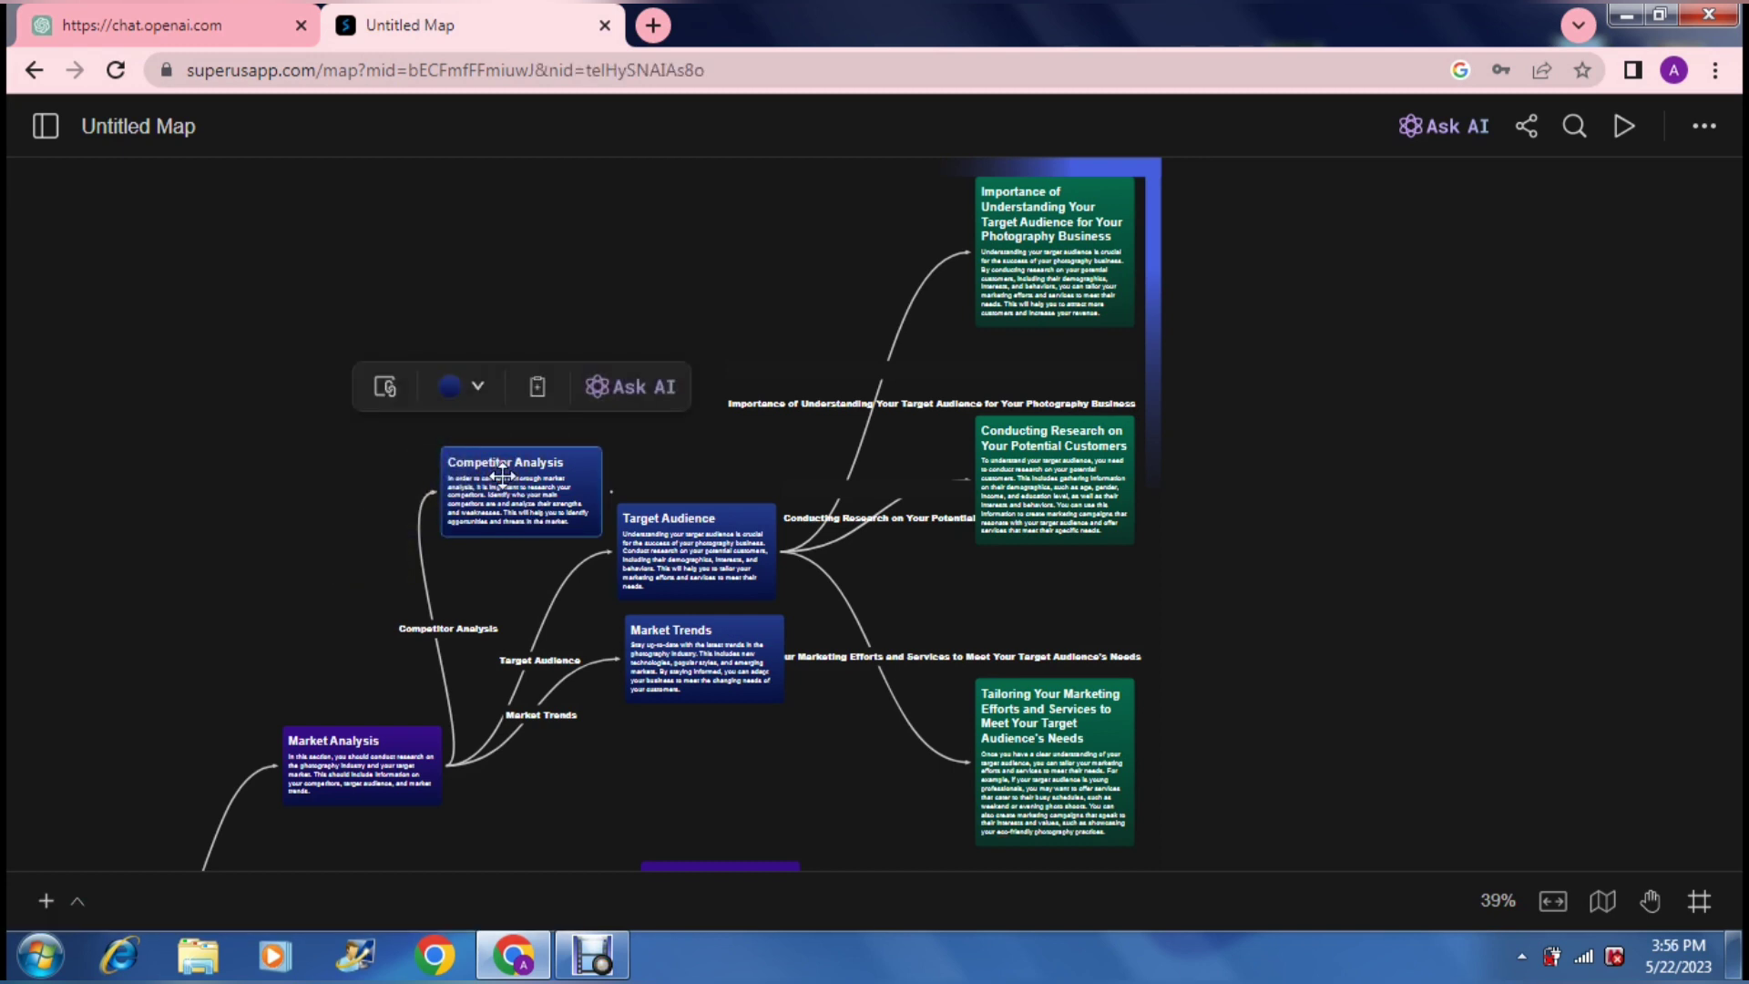
click(478, 389)
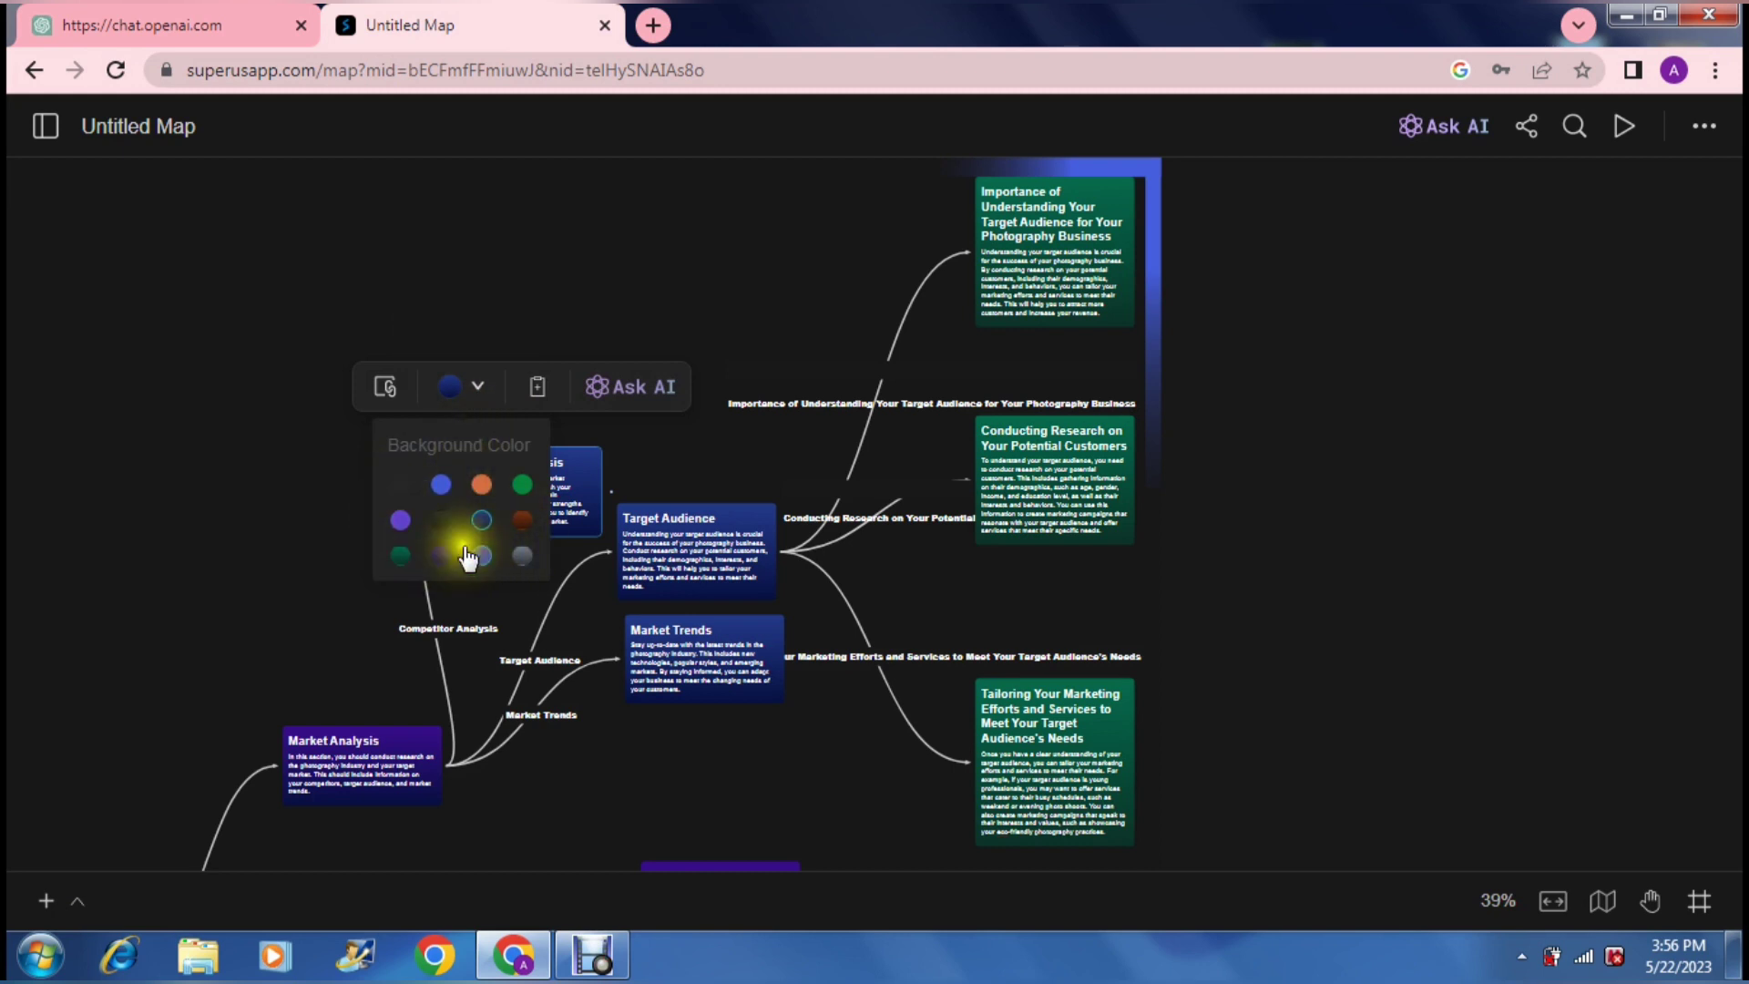
click(261, 438)
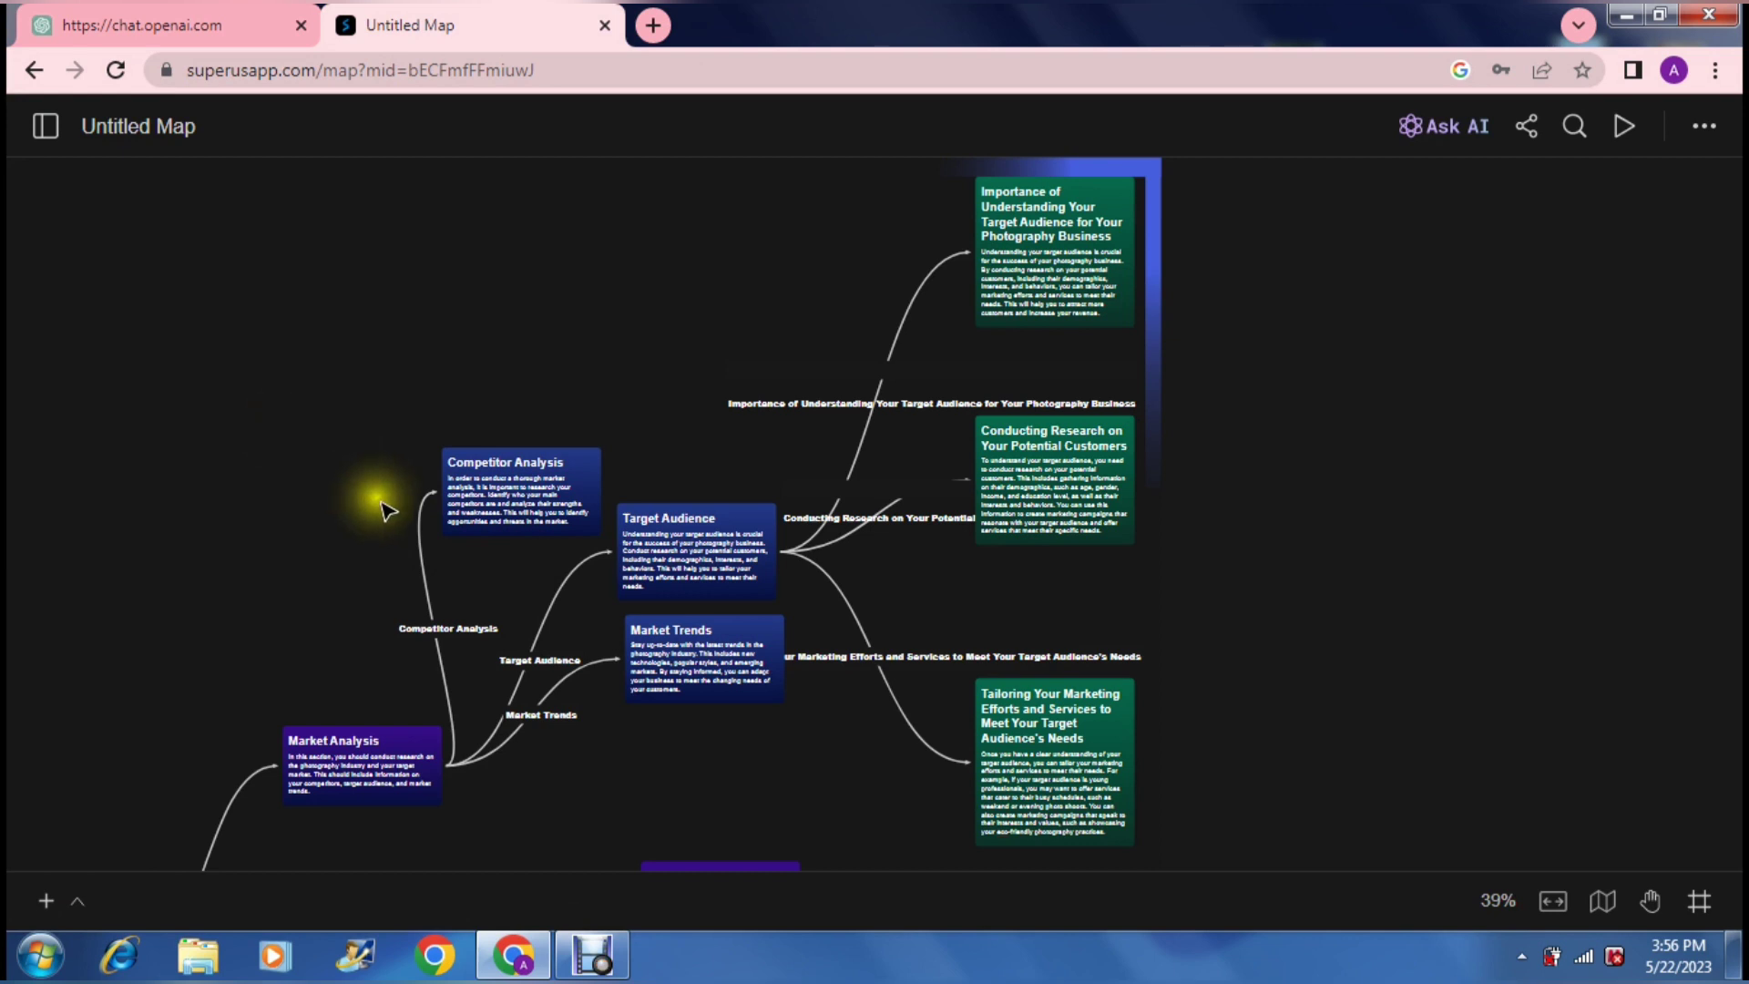
click(415, 525)
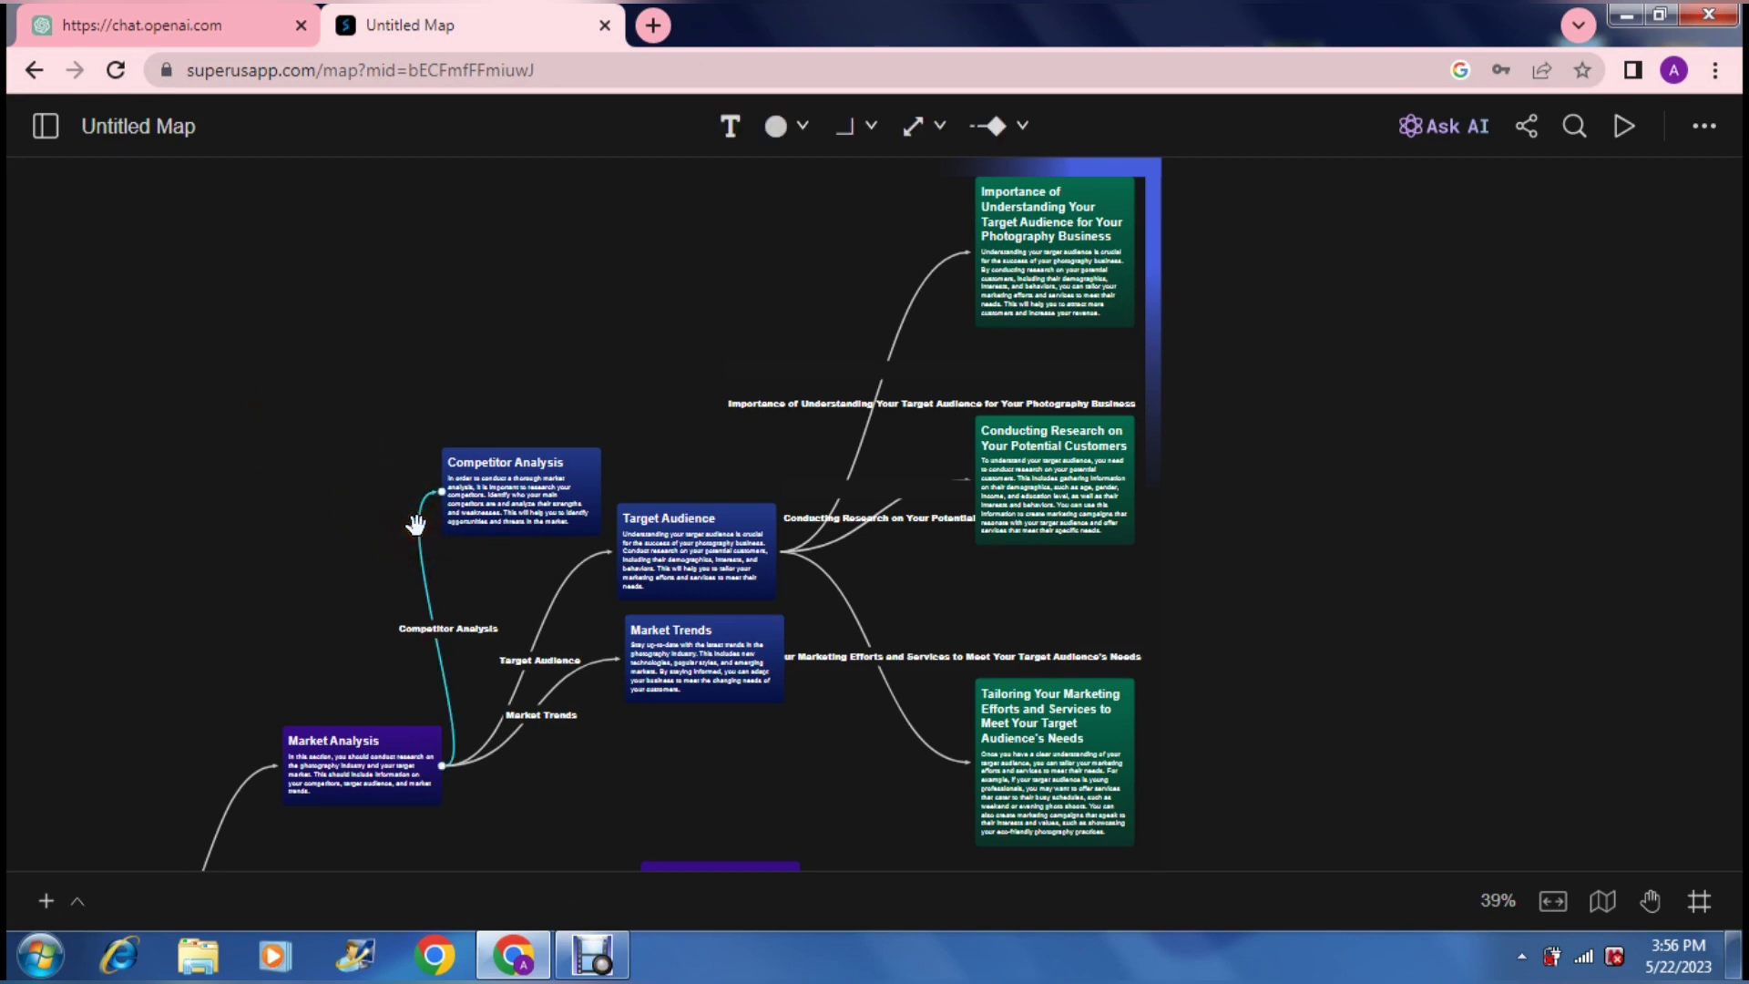
right_click(422, 584)
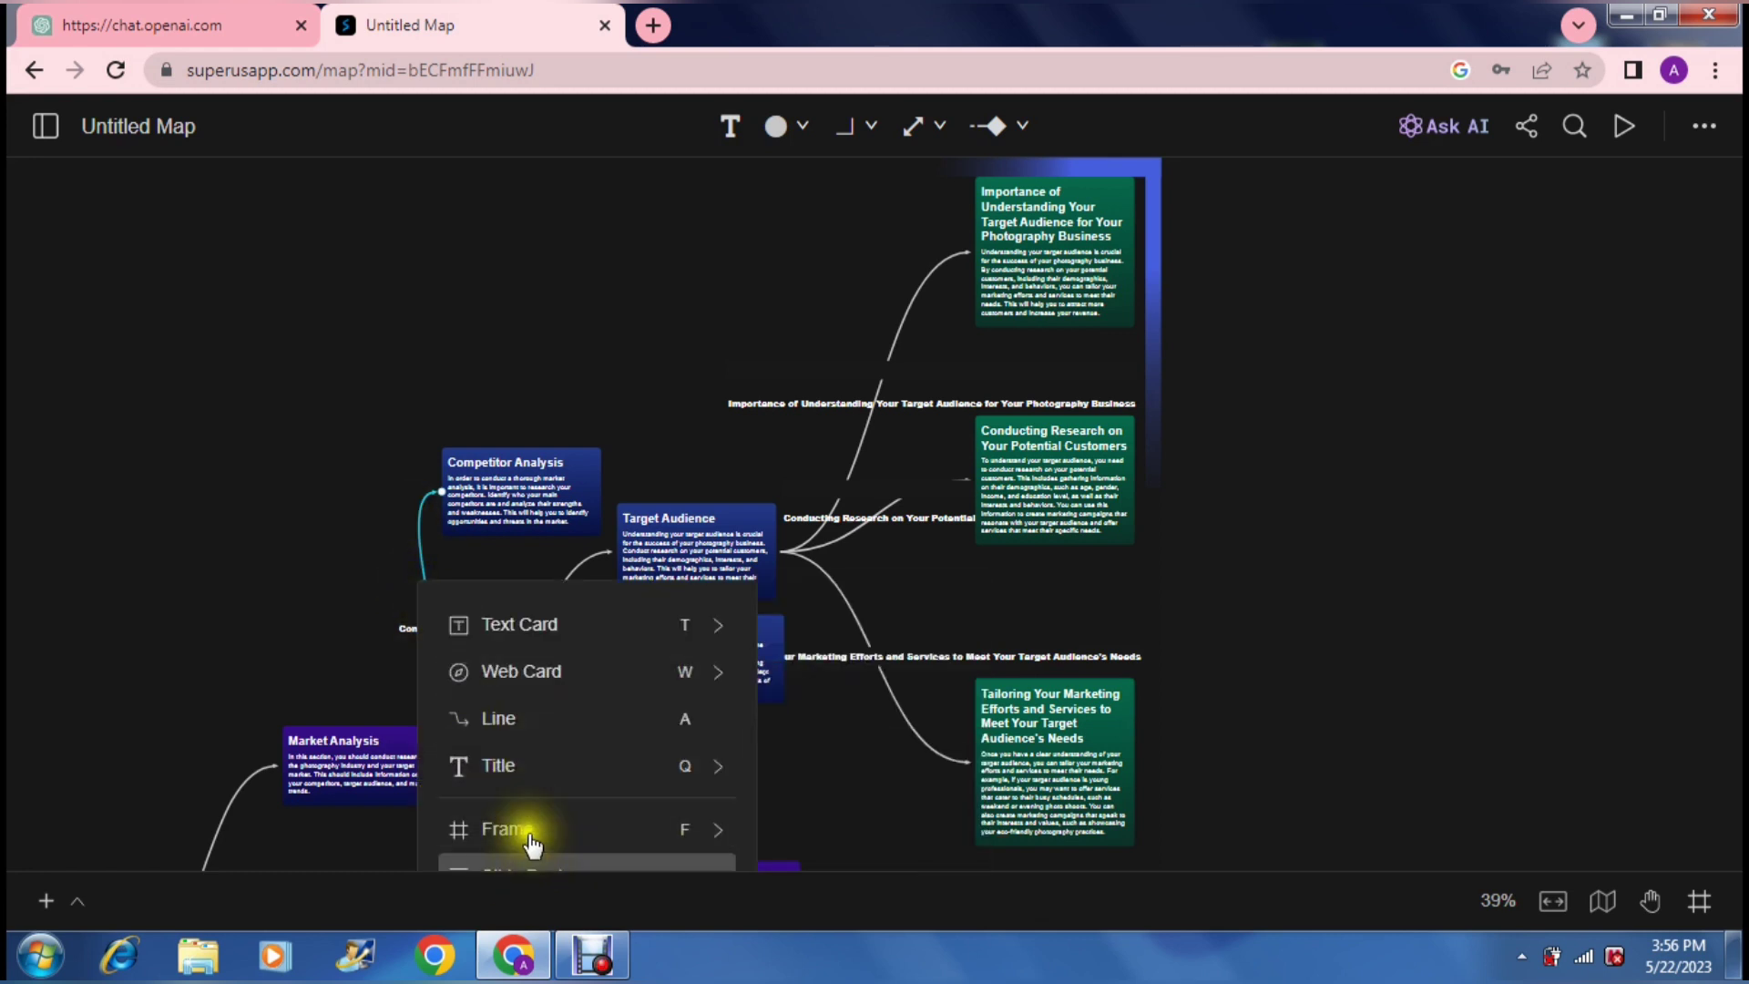
- Correct 'il' to 'it' in the Competitor Analysis text, then show the add-item list
click(453, 532)
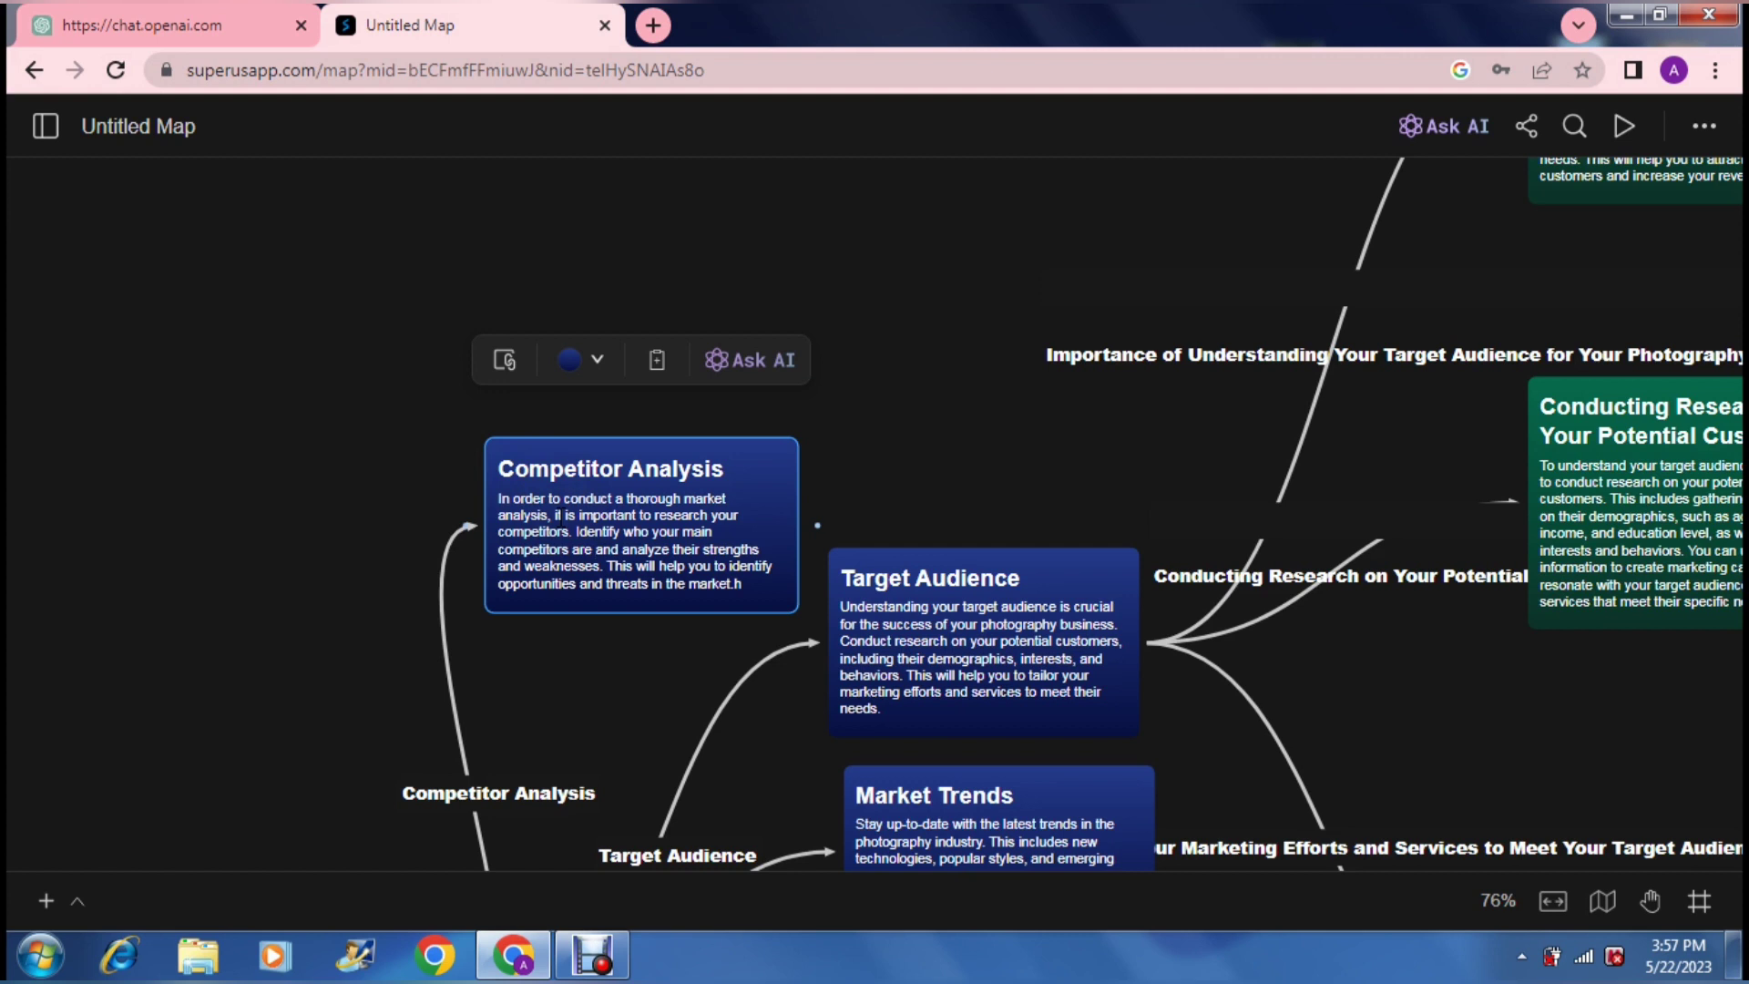
click(559, 515)
click(558, 515)
key(BackSpace)
text(t)
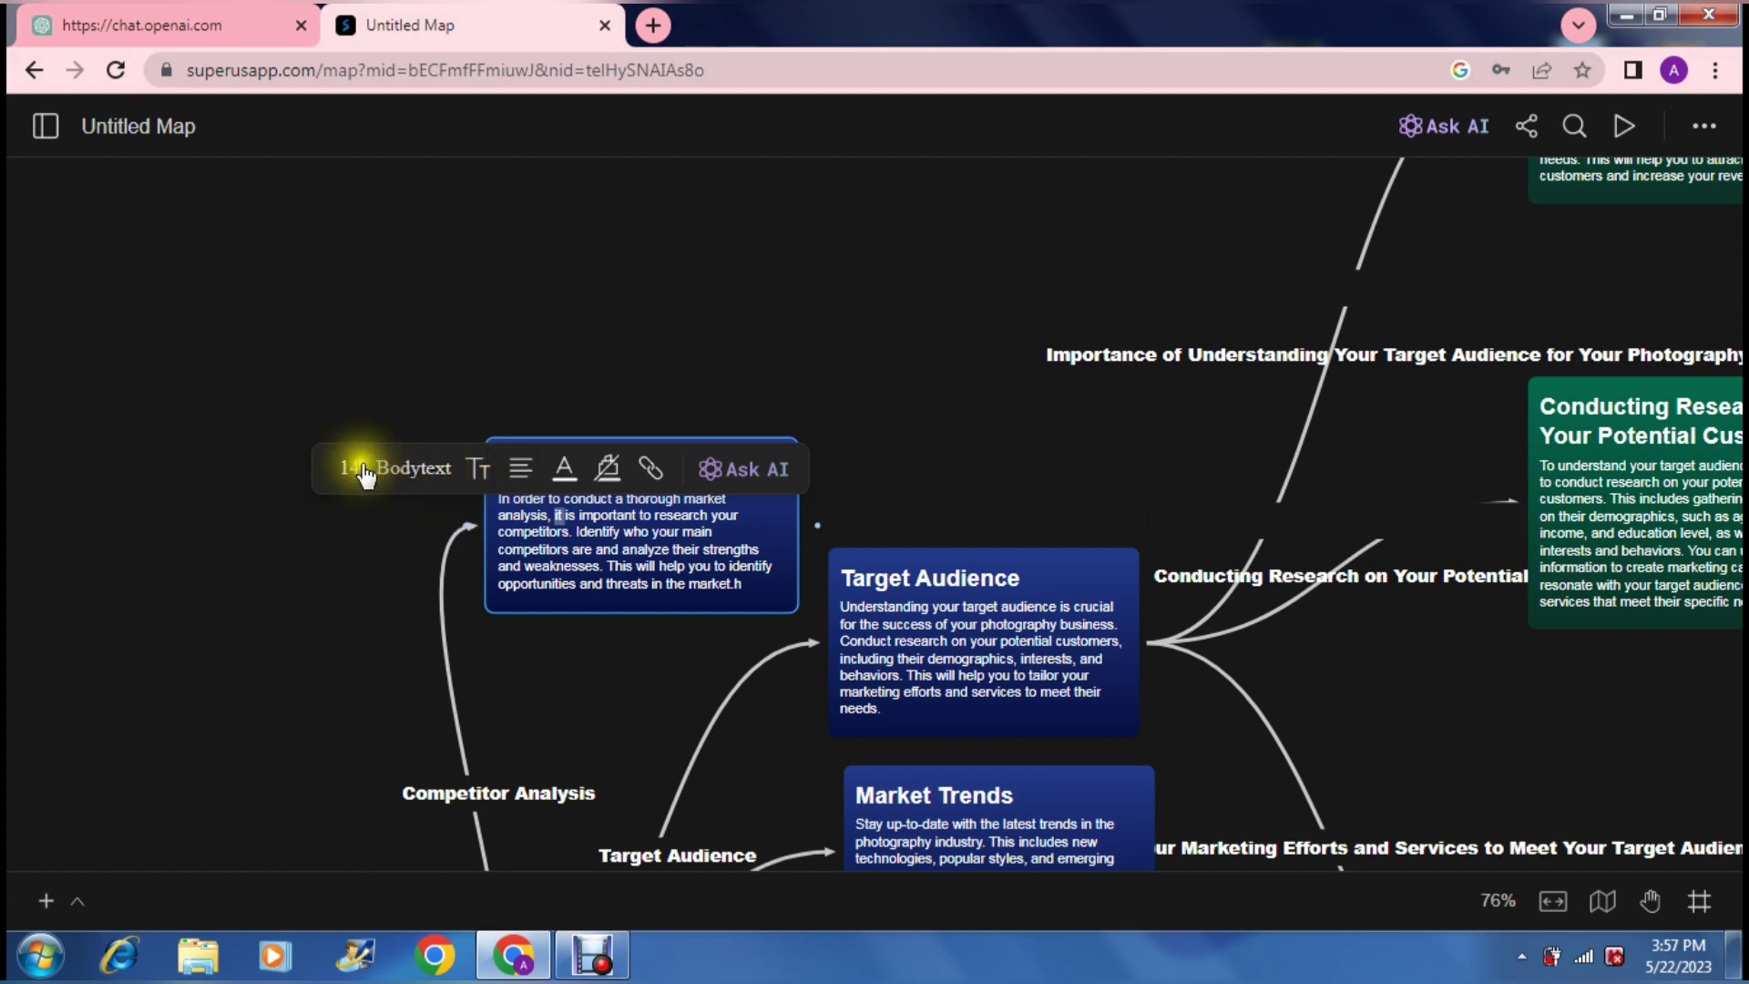
click(456, 358)
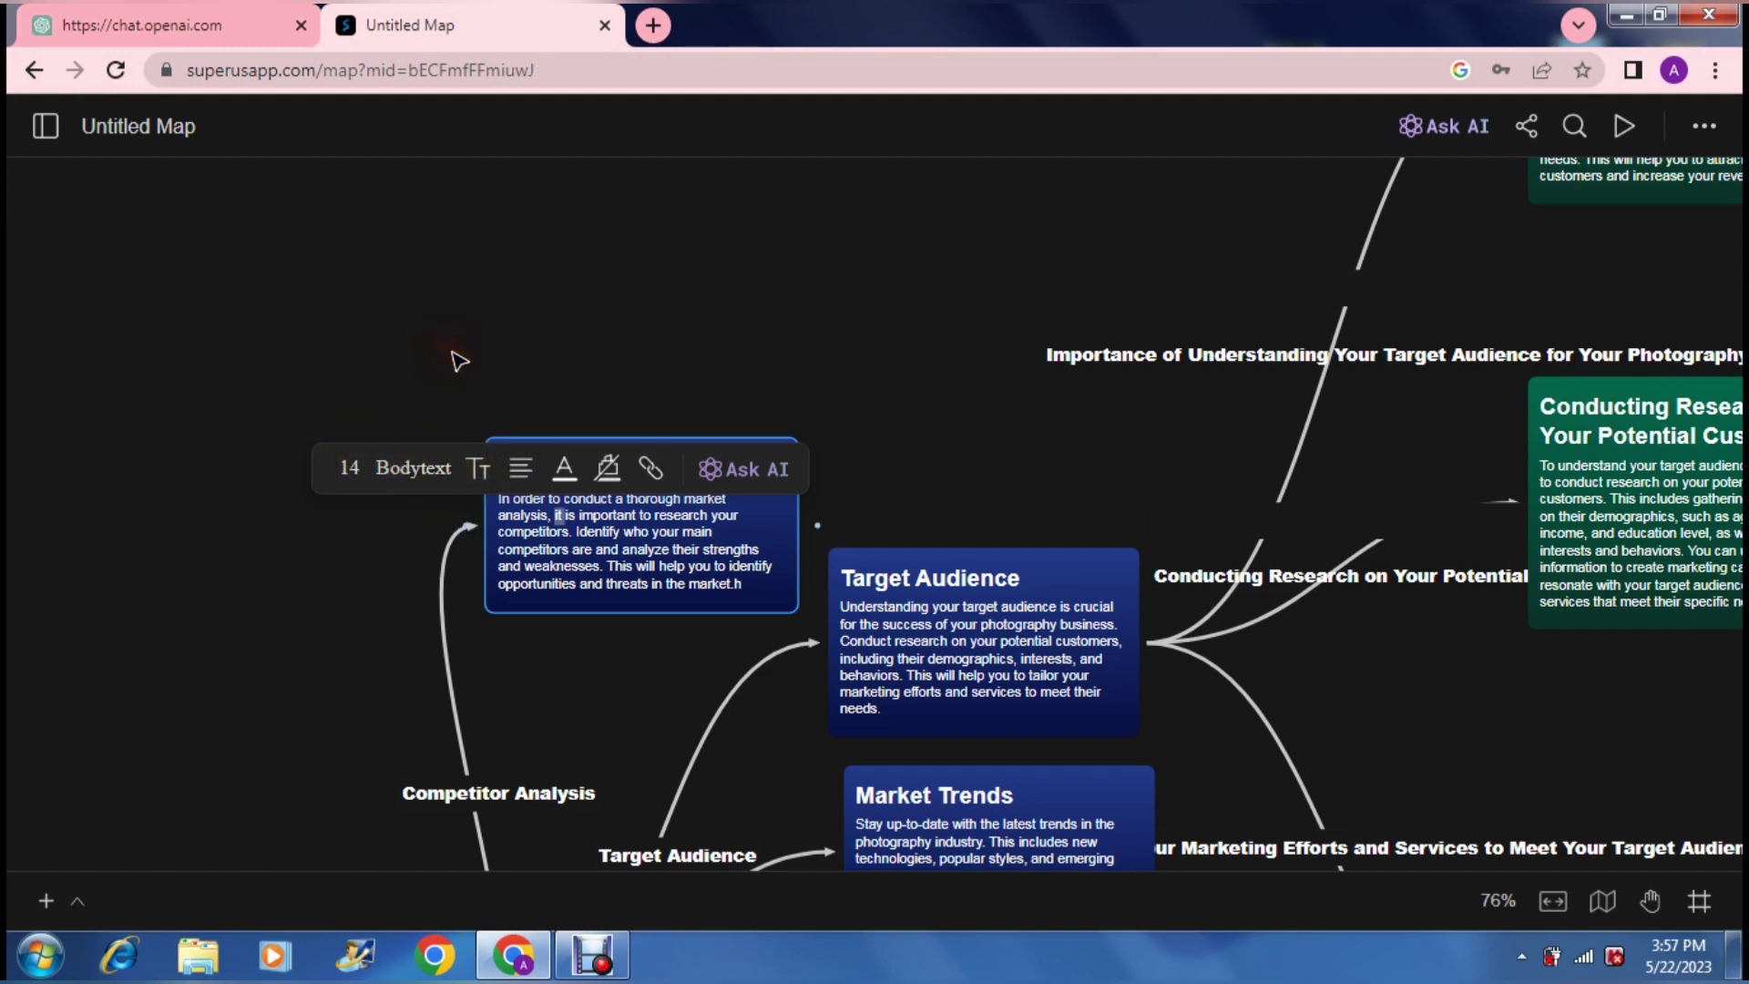
click(77, 902)
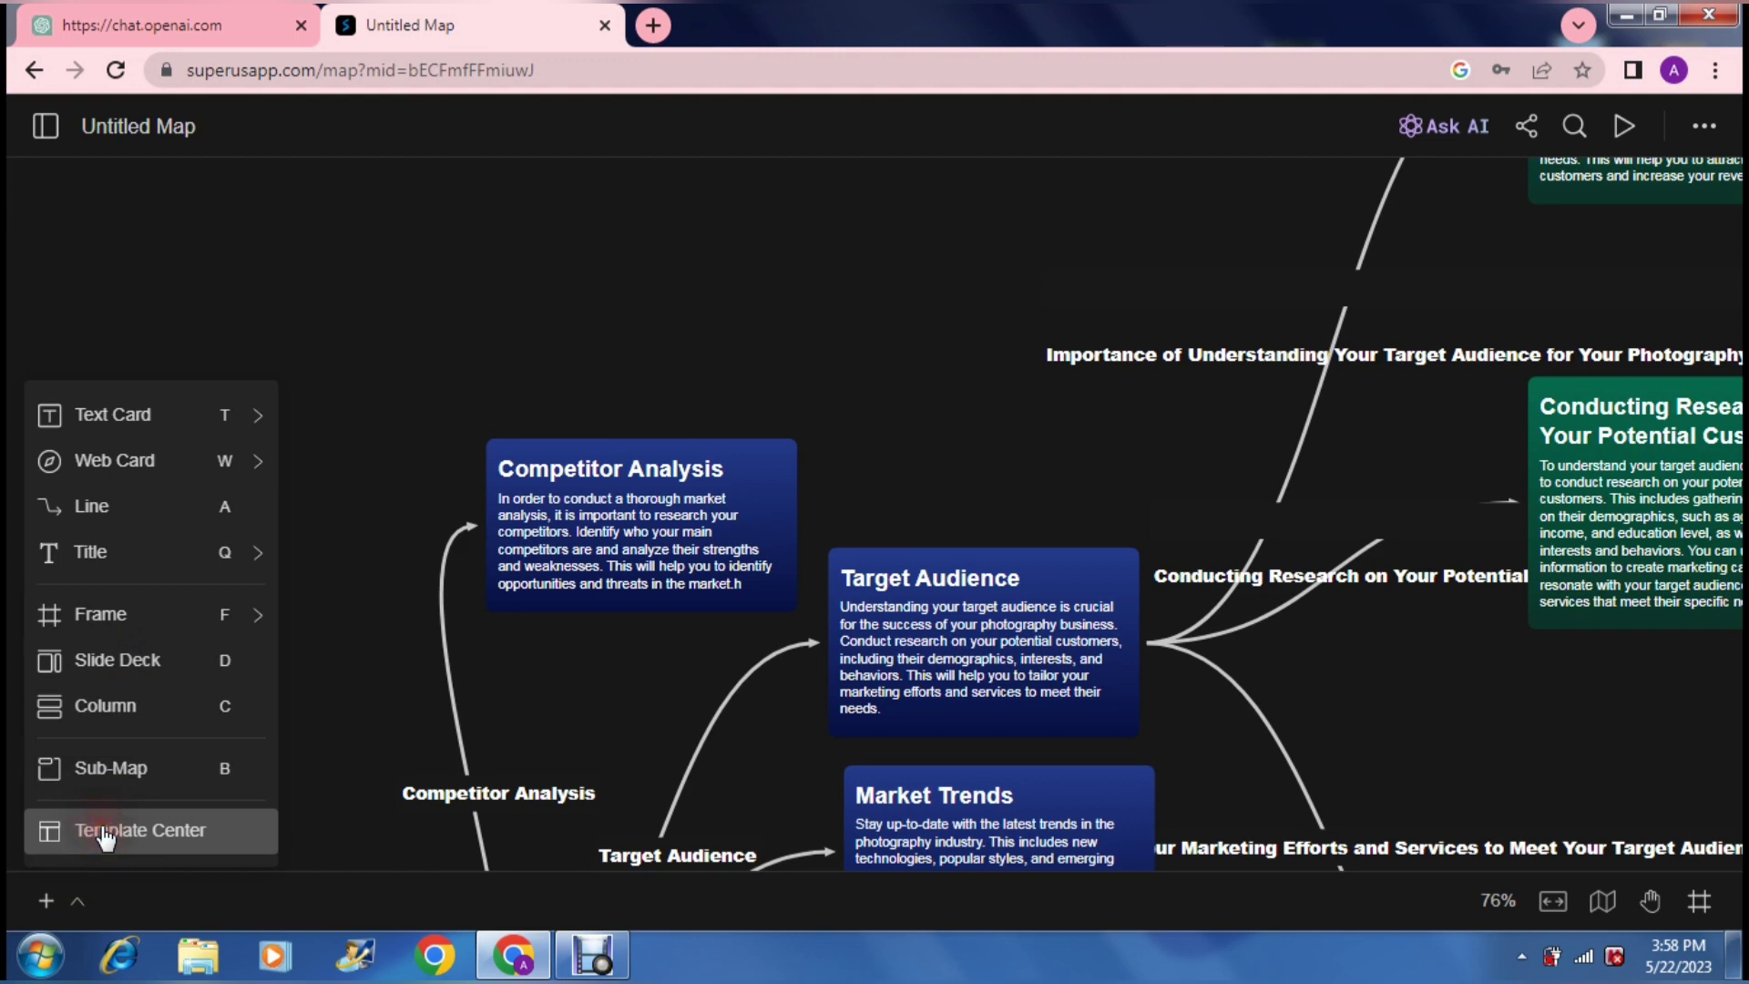
- Browse the Template Center down to the S.W.O.T template, then close it
click(107, 832)
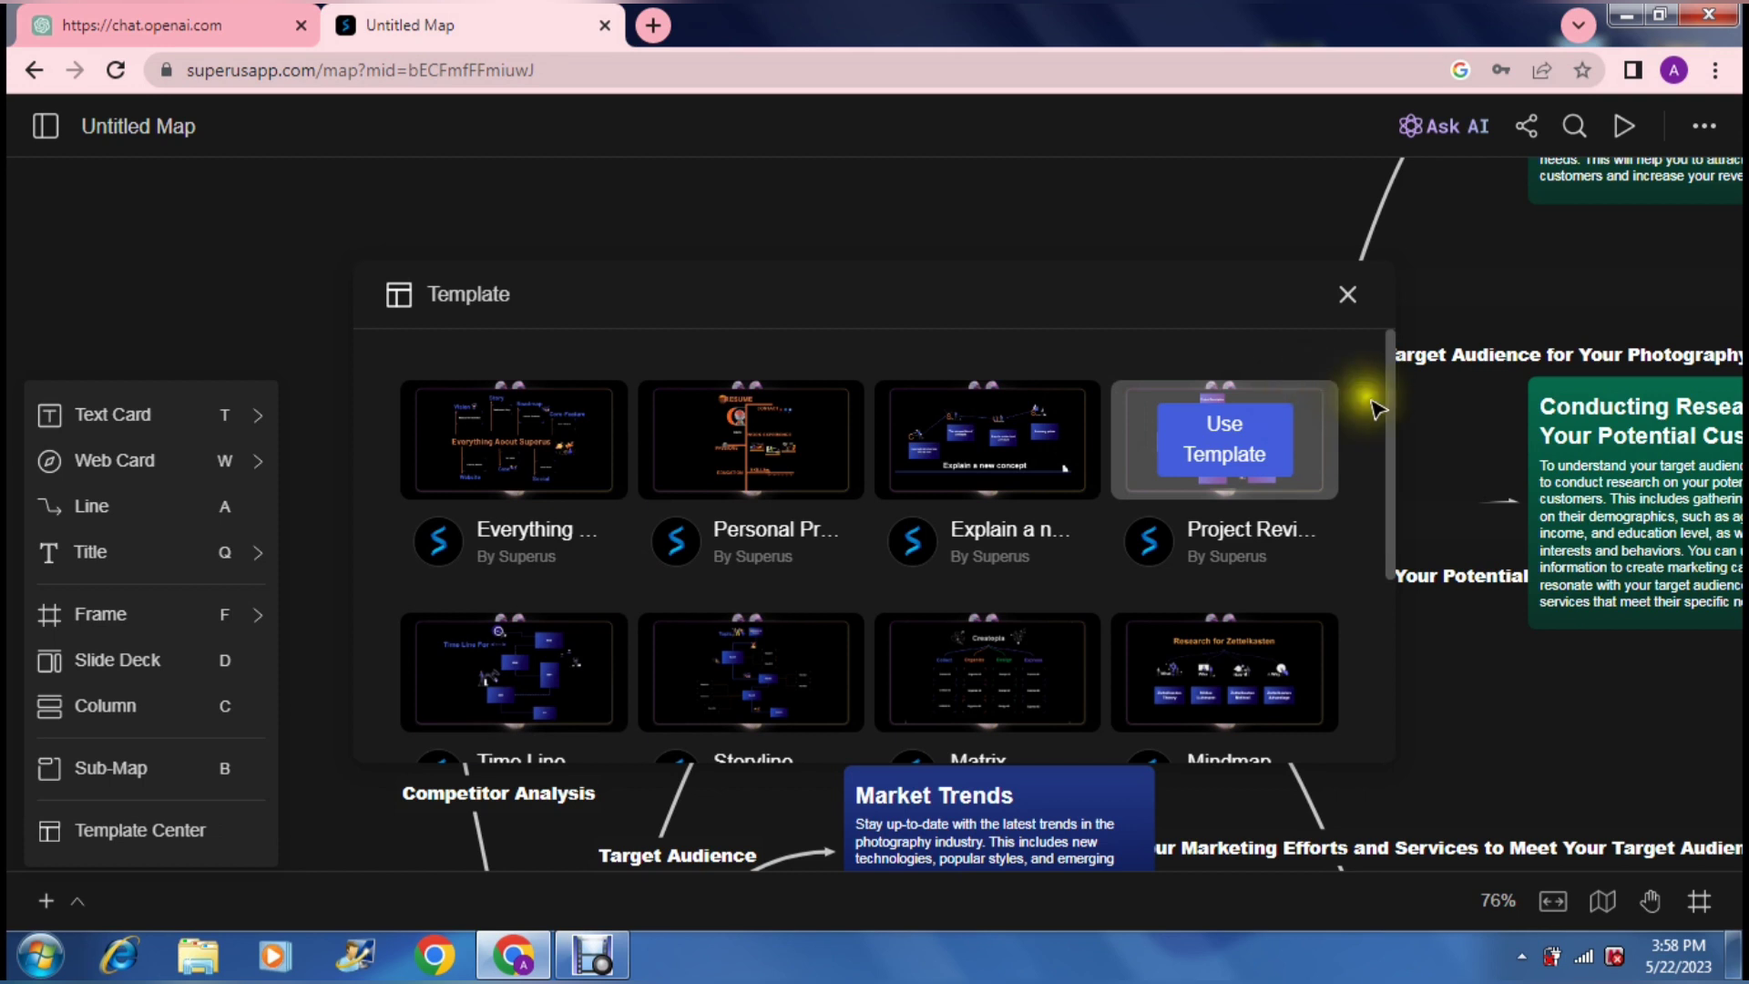
scroll(1408, 503, down, 2)
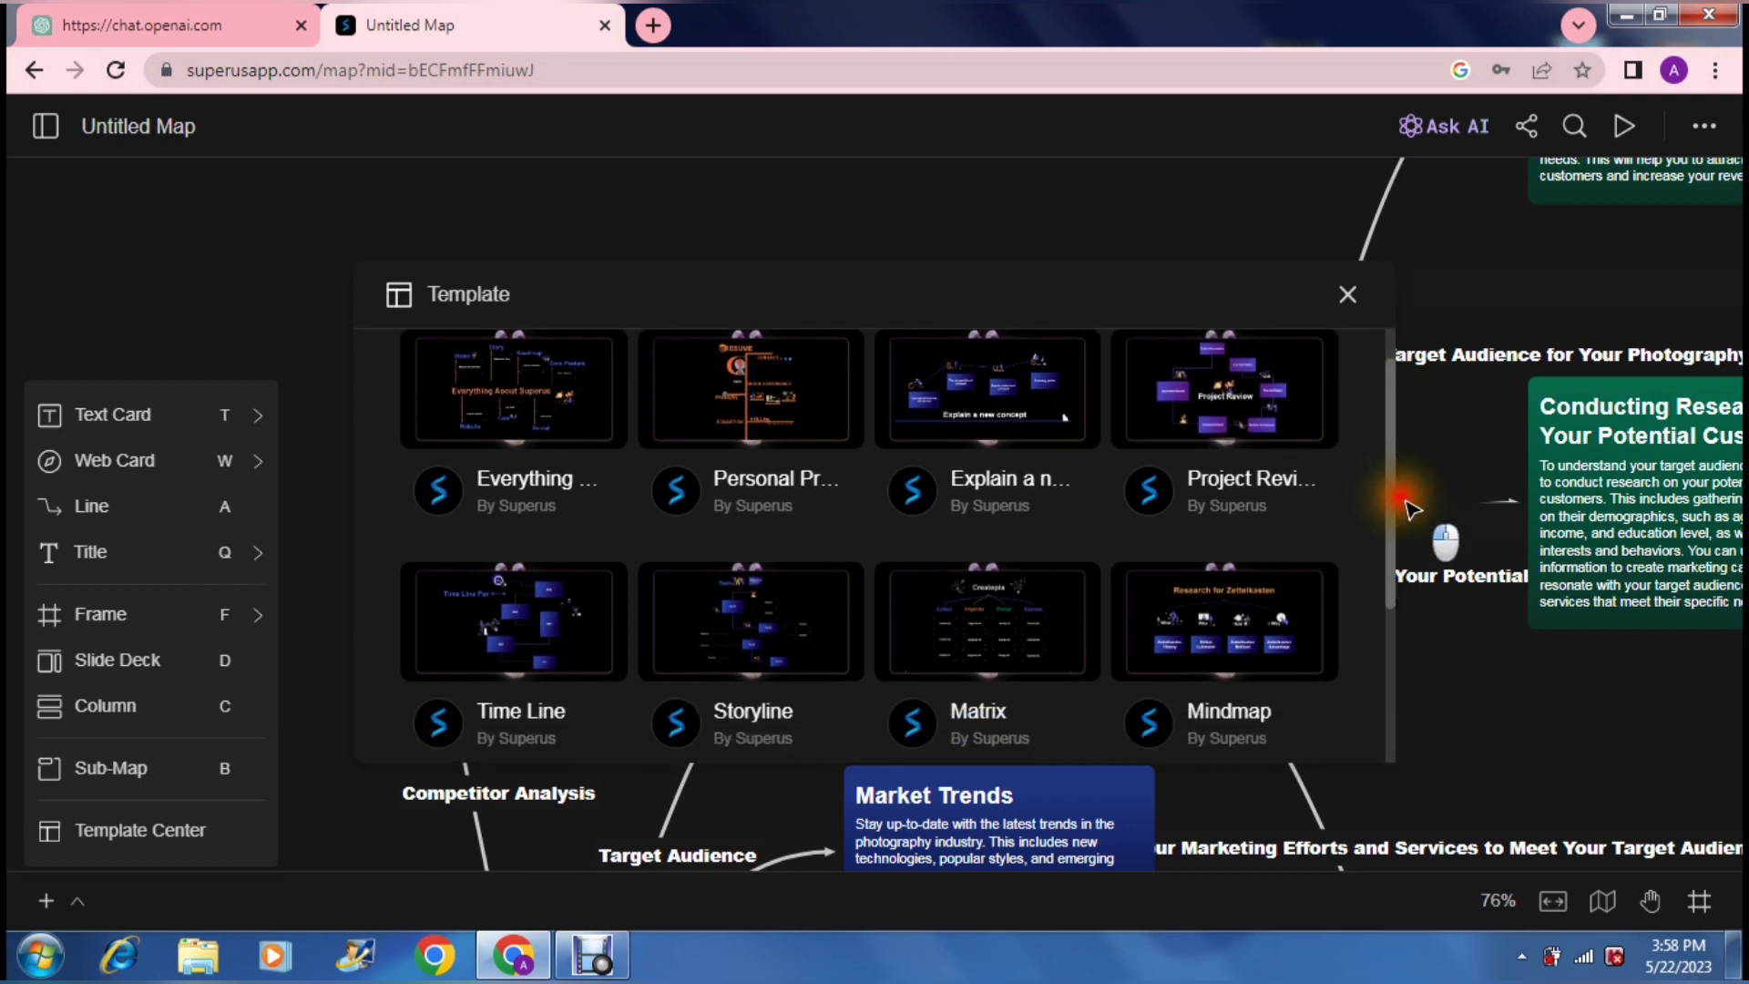
scroll(1408, 503, down, 3)
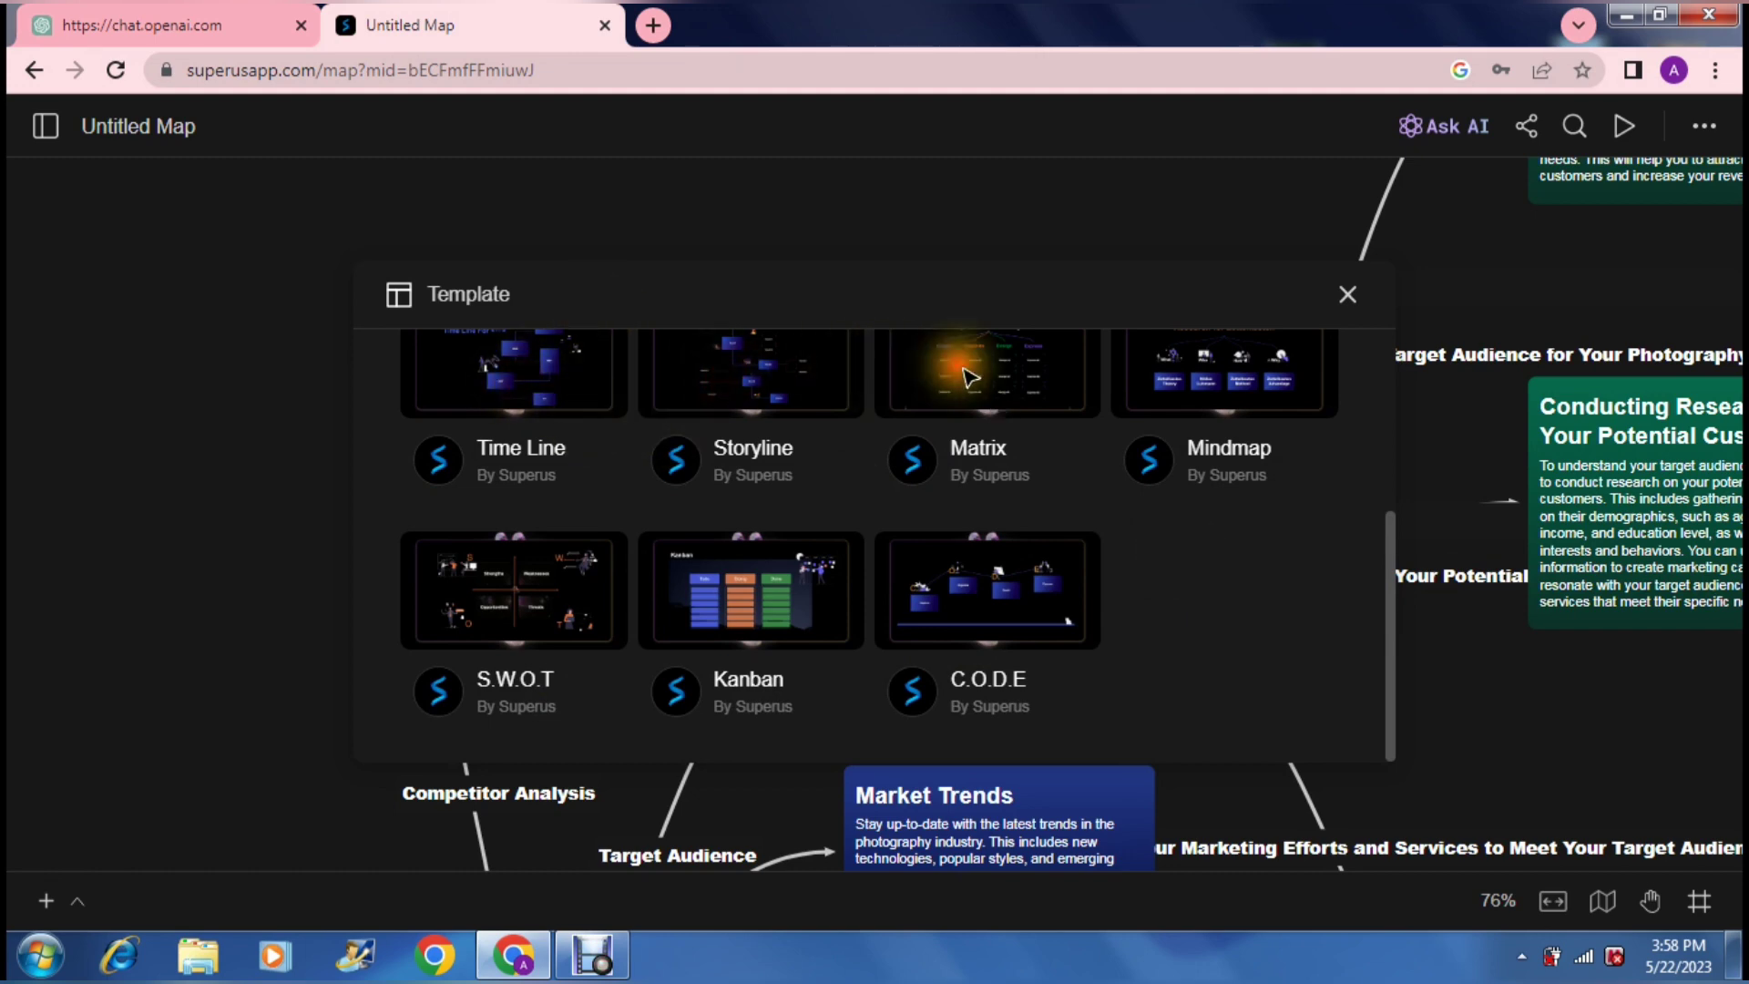
key(Escape)
- Zoom out to view the S.W.O.T quadrants beside the map, then zoom into the Strengths note
scroll(943, 415, down, 2)
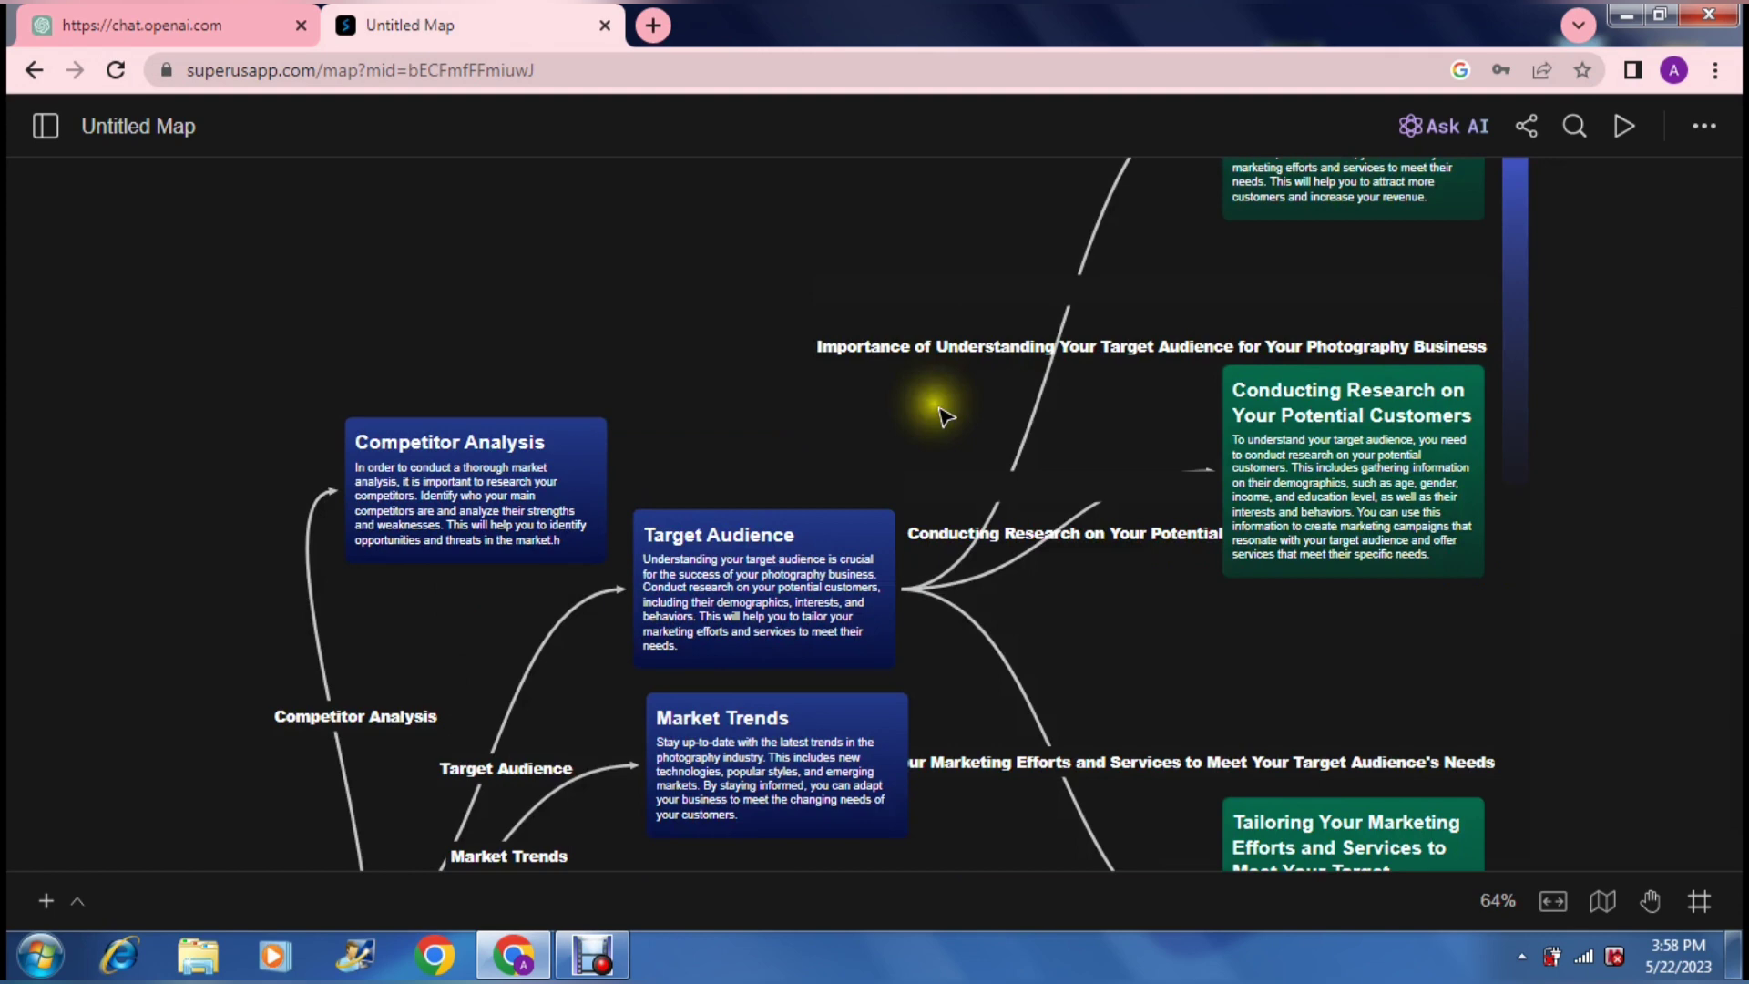
scroll(943, 414, down, 5)
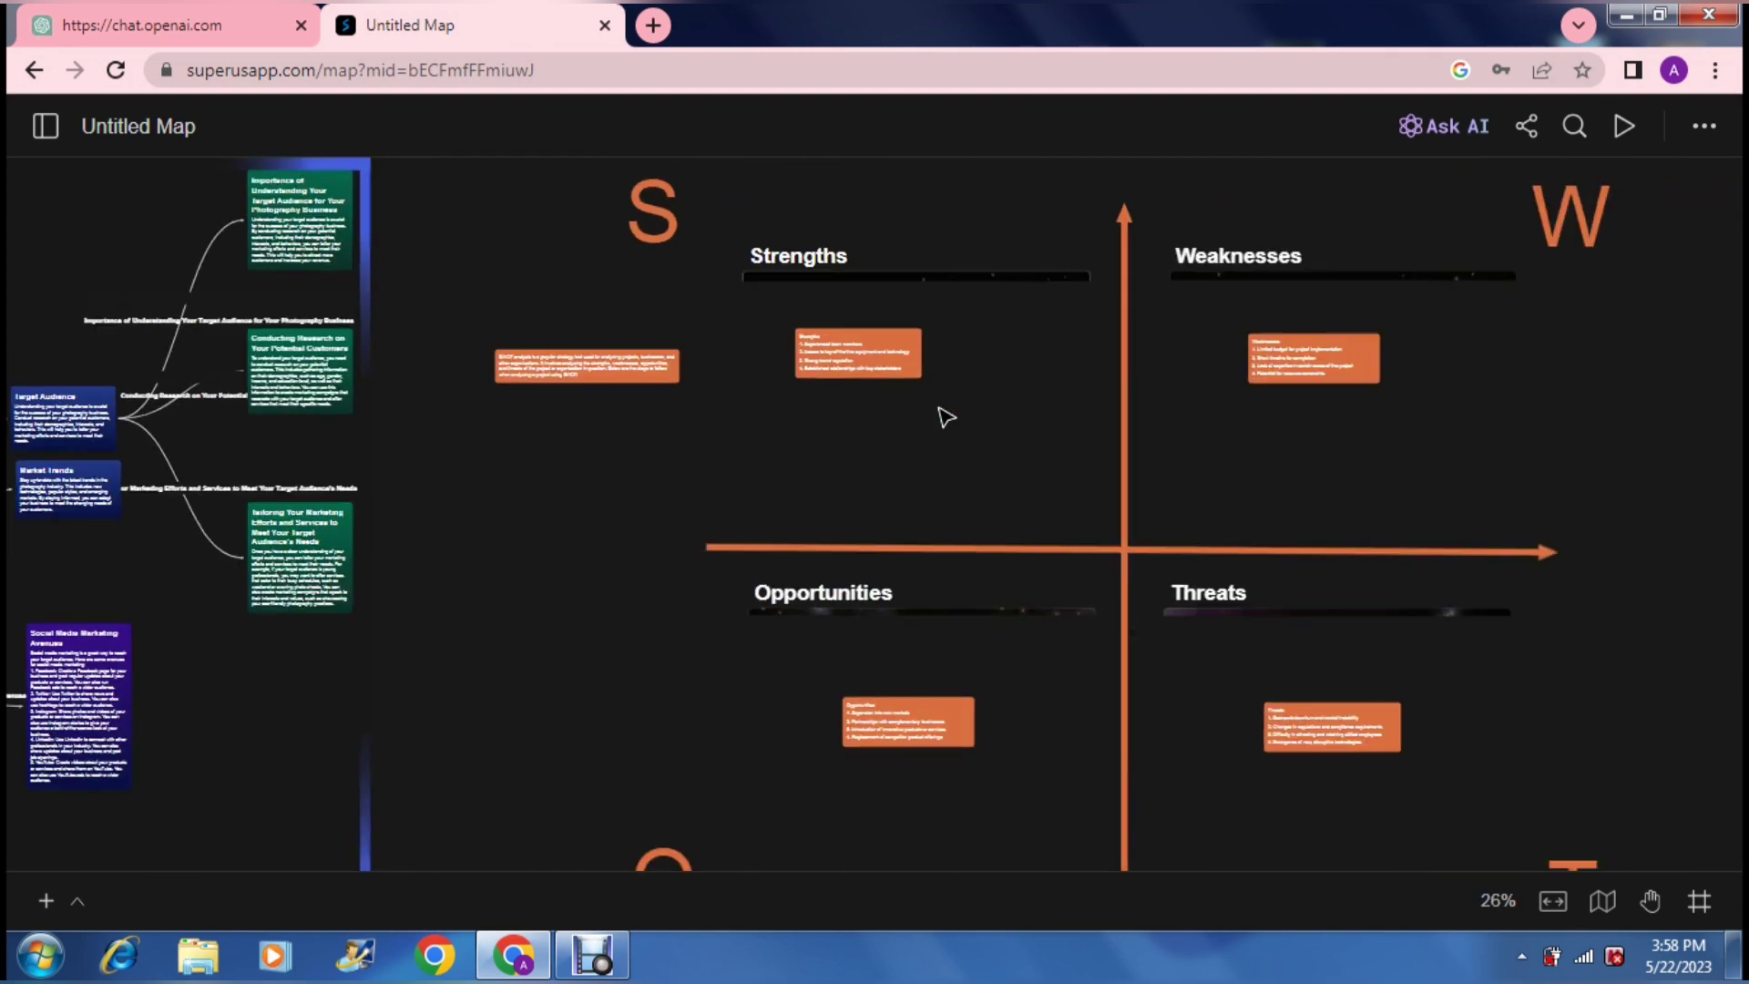
scroll(945, 417, down, 2)
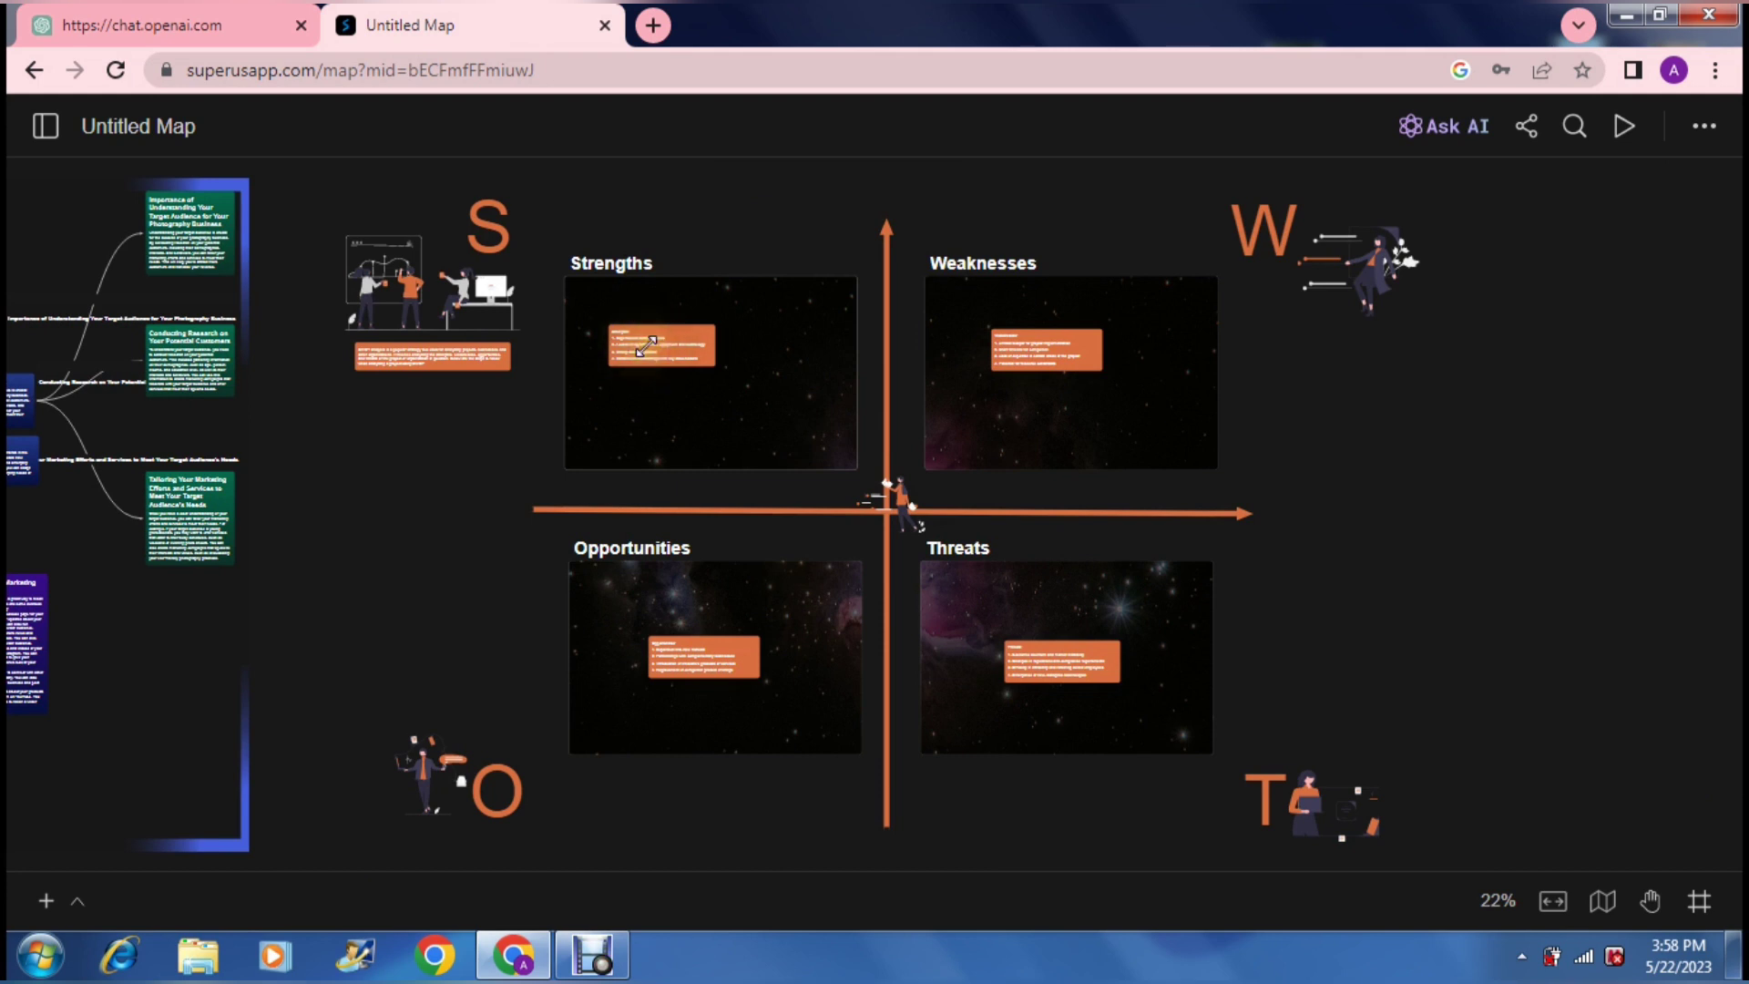
scroll(646, 346, up, 1)
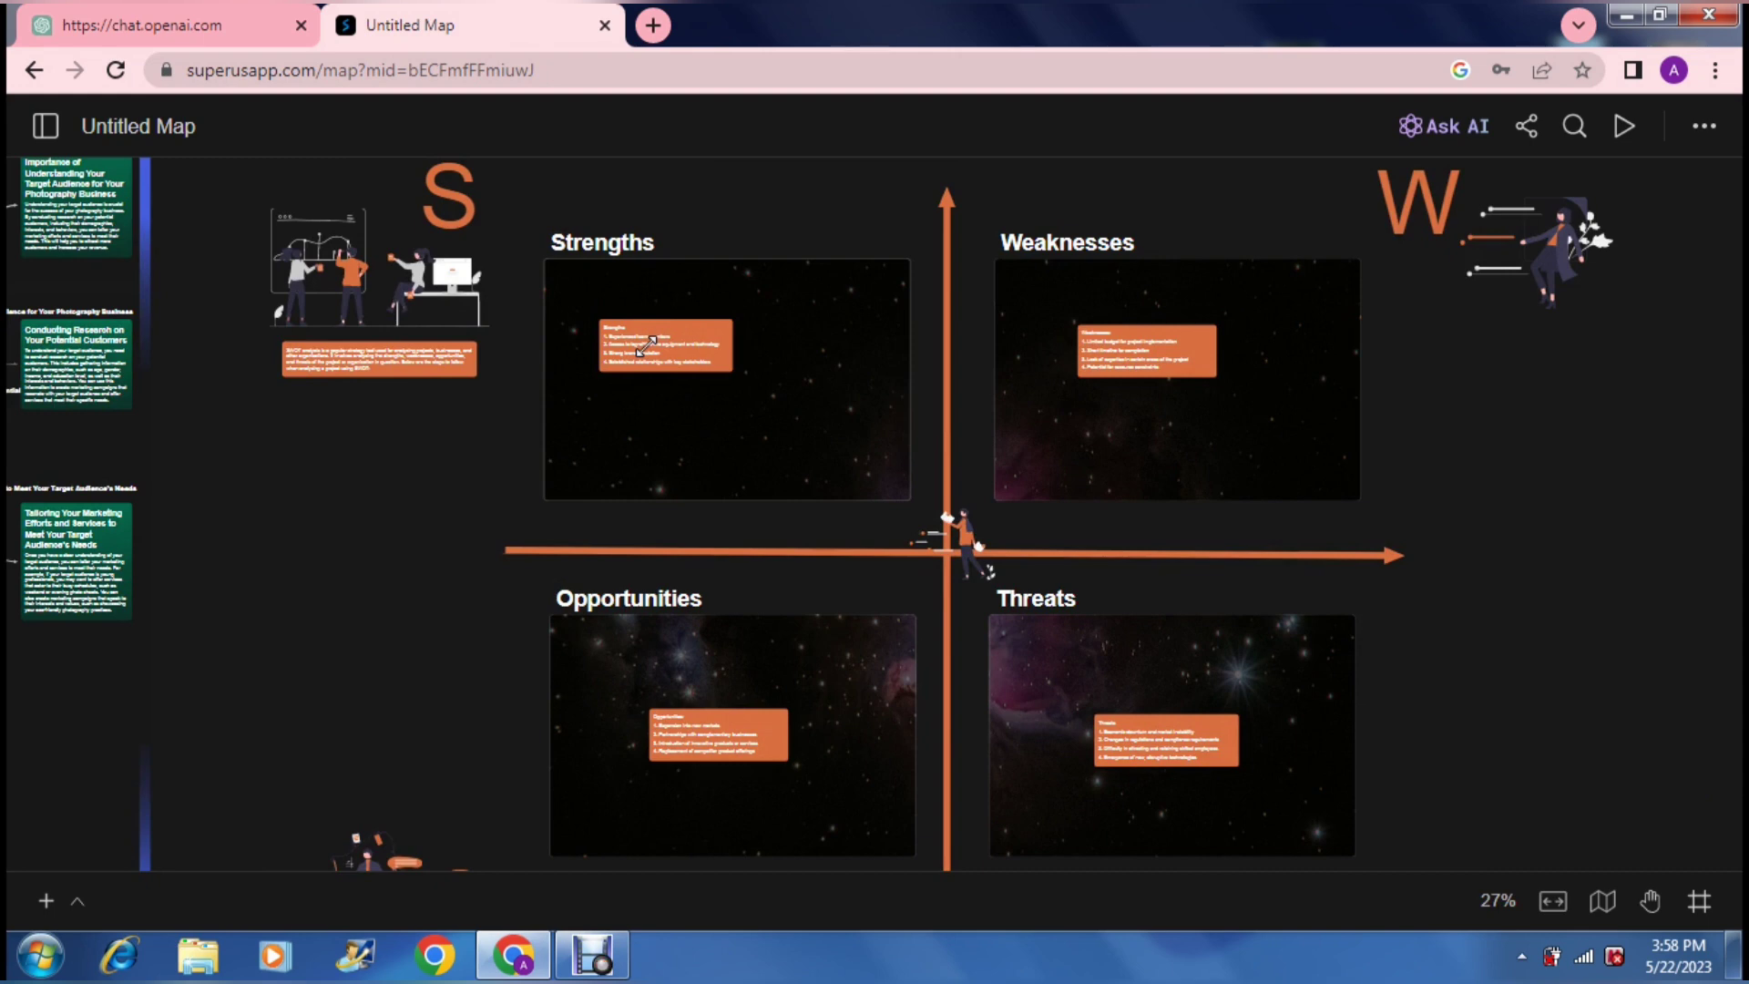
scroll(646, 346, up, 1)
scroll(646, 347, up, 1)
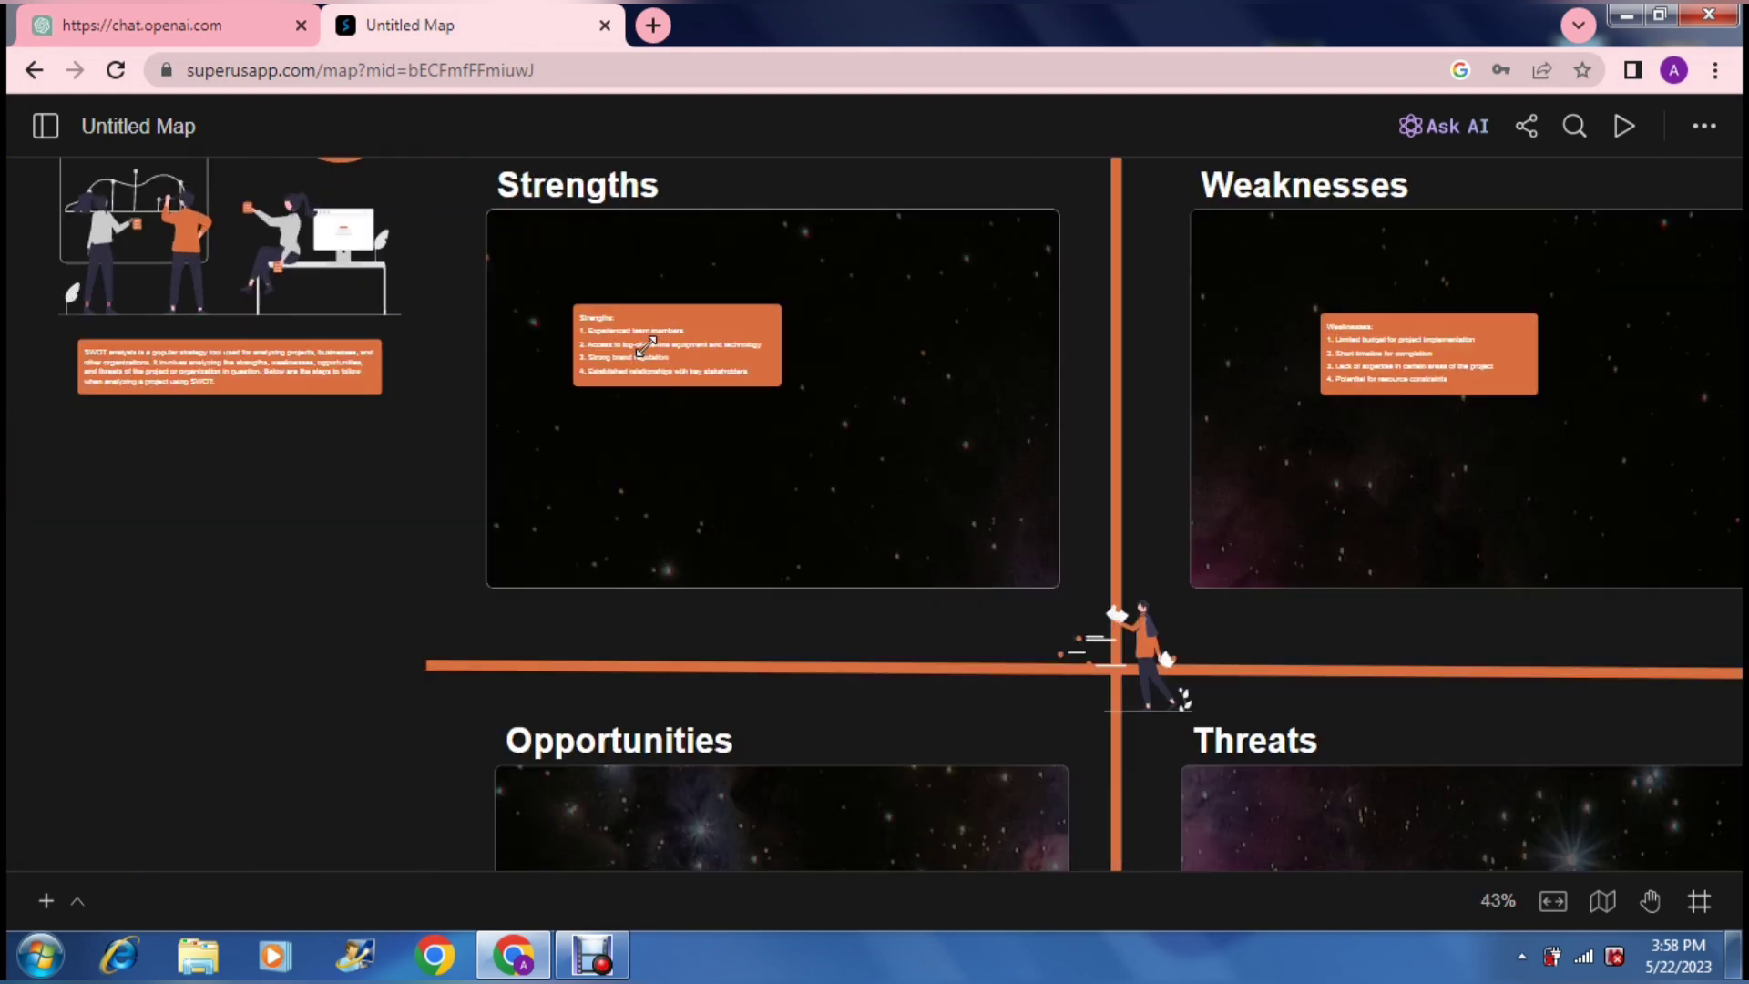
scroll(646, 346, up, 1)
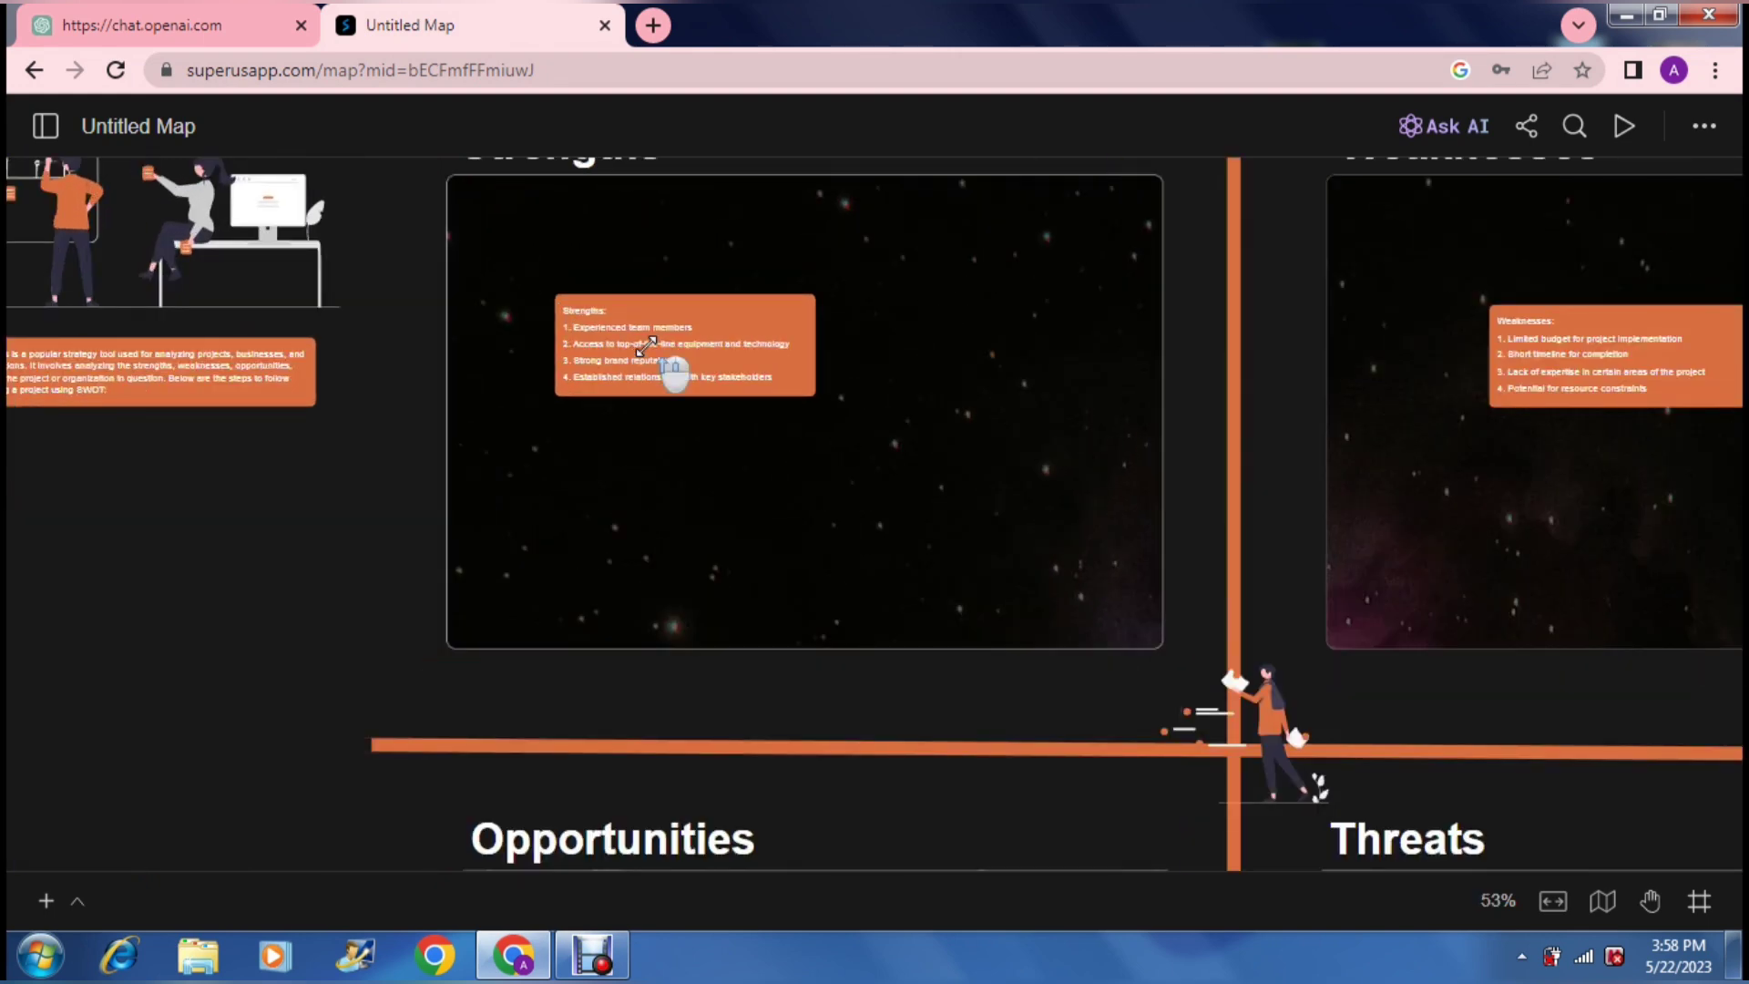
scroll(646, 346, up, 1)
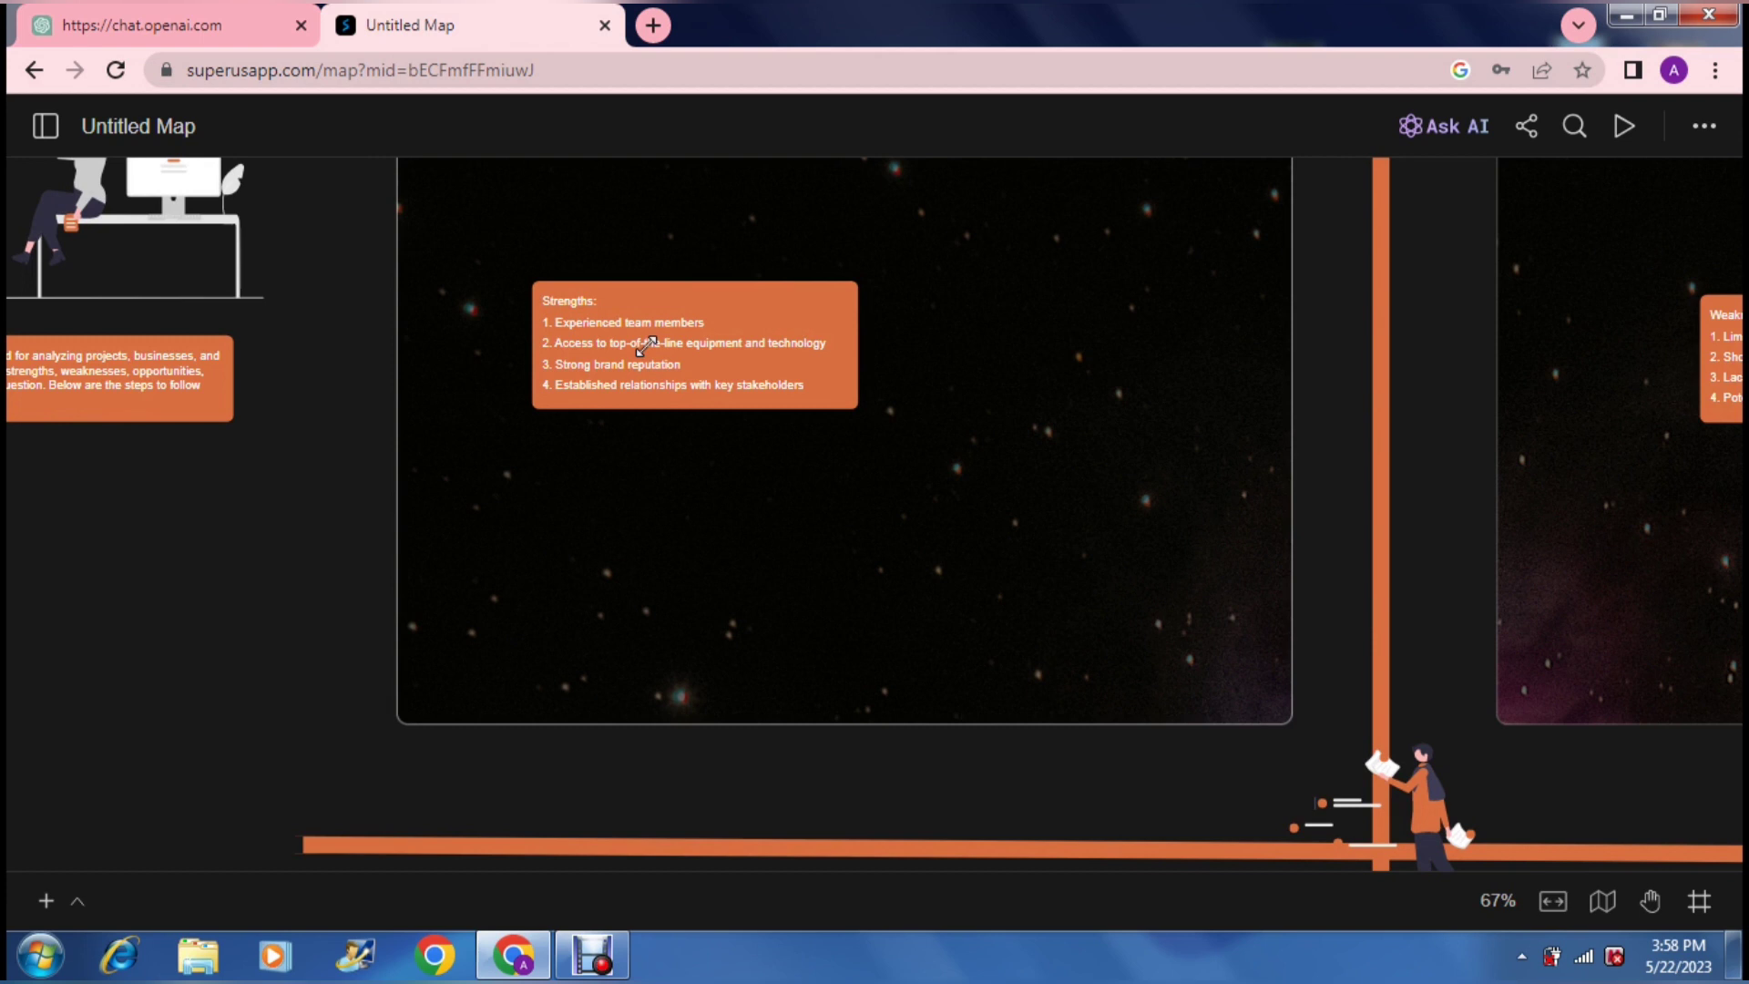